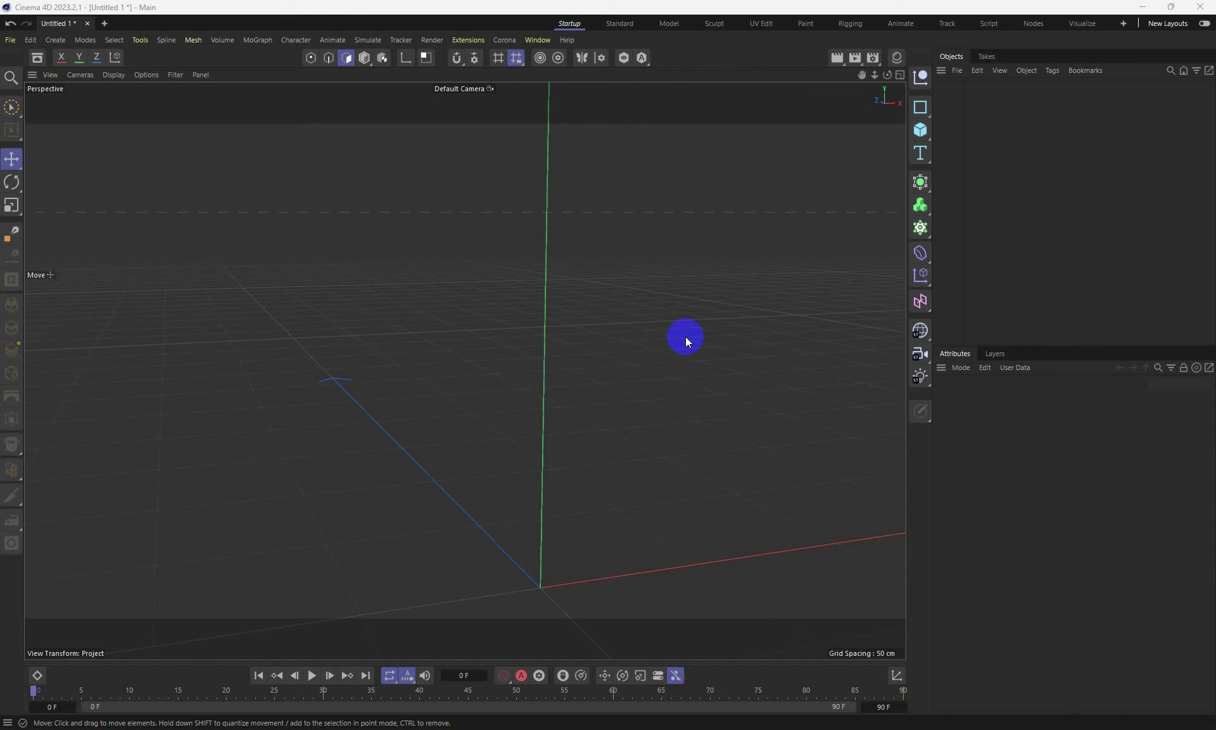
# Open the Corona menu in Cinema 4D to reach the Cosmos Browser.
pyautogui.click(504, 39)
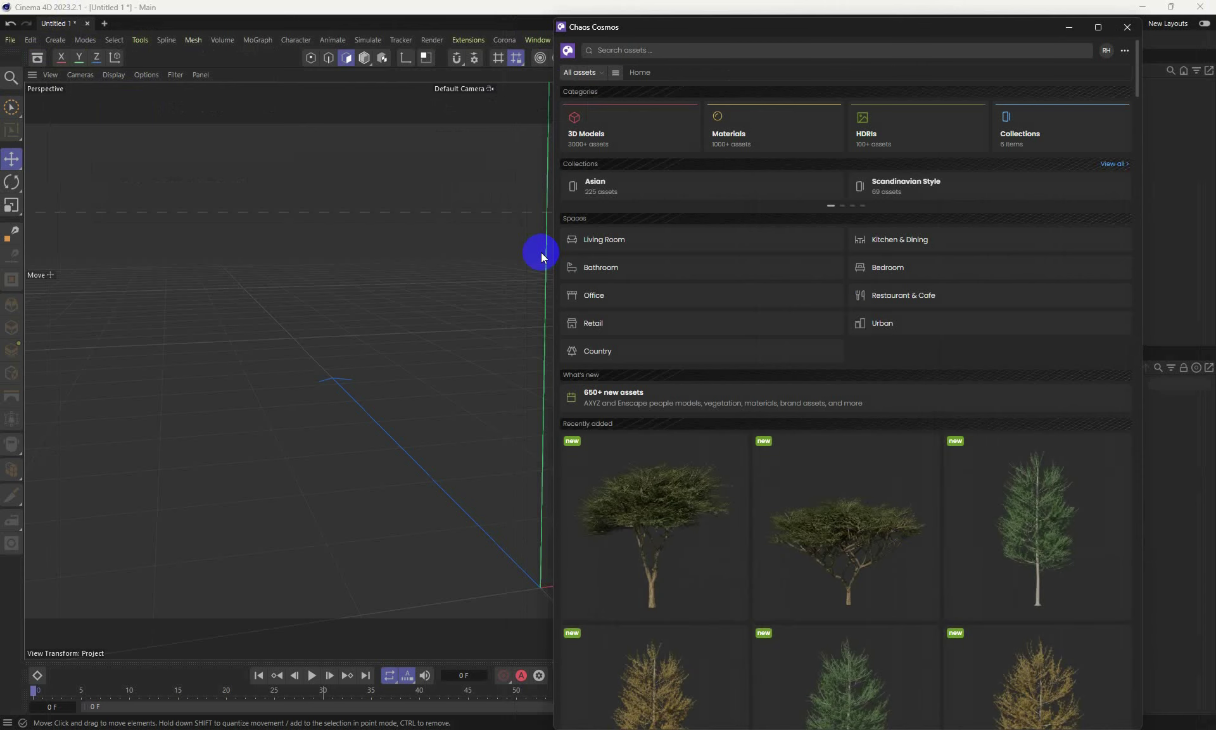
# Maximize the Chaos Cosmos window so its Home page fills the screen.
pyautogui.click(1098, 28)
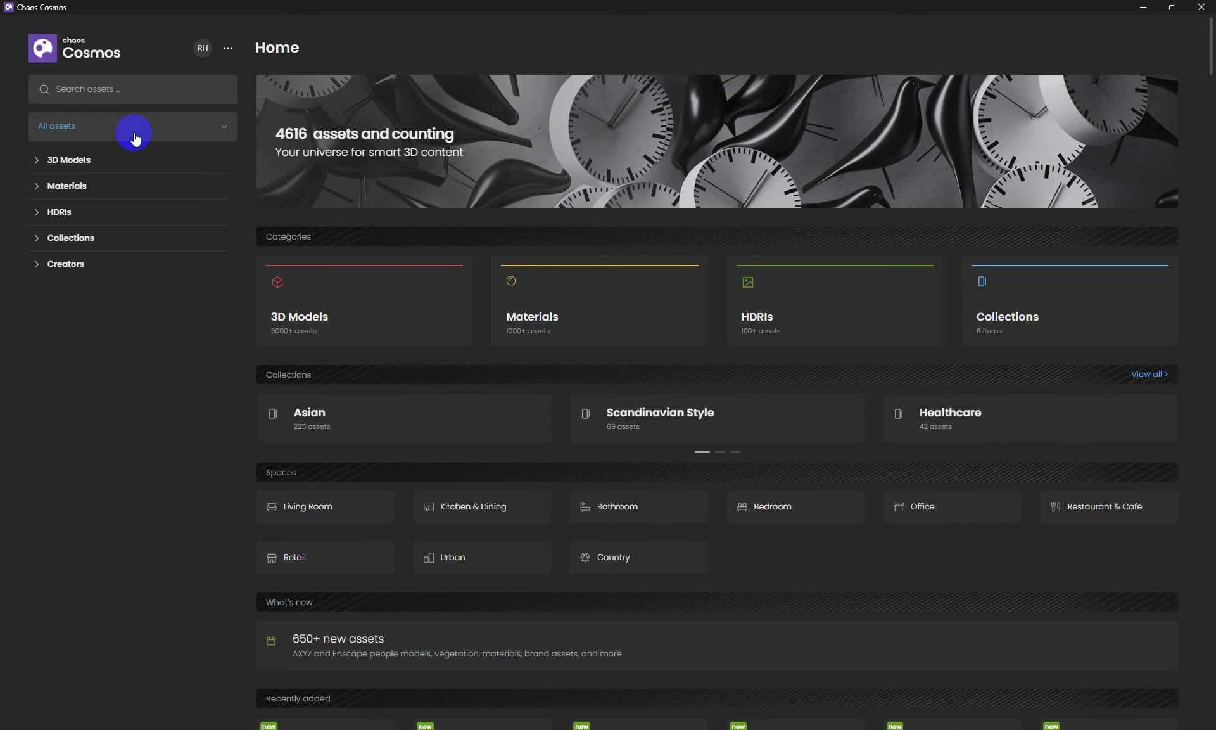
pyautogui.scroll(-5, 540, 326)
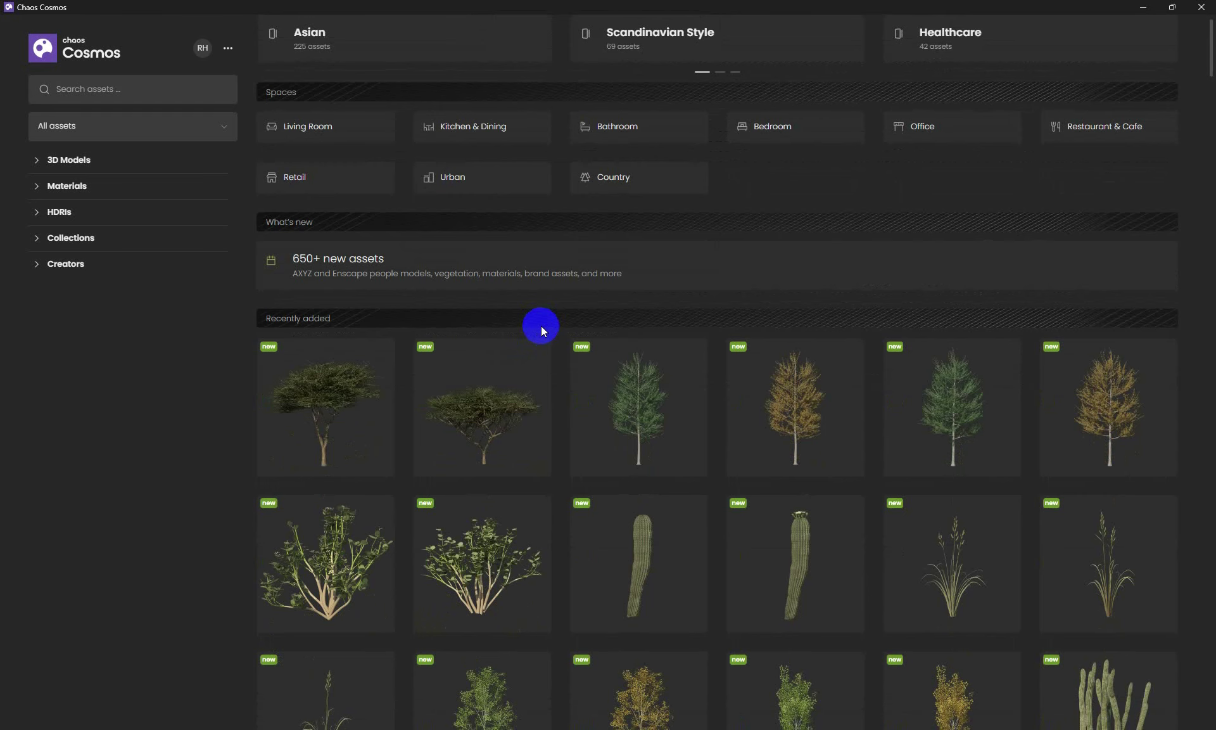
pyautogui.scroll(-3, 541, 326)
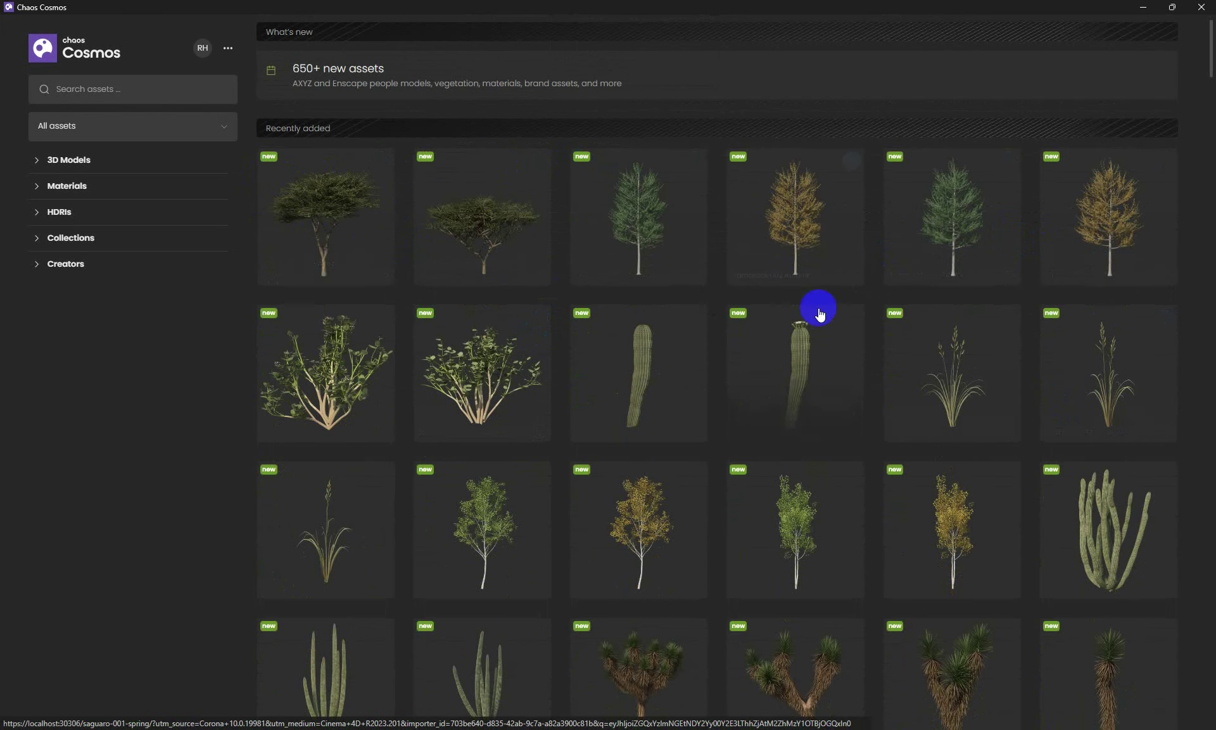
pyautogui.scroll(-8, 811, 317)
pyautogui.scroll(-15, 742, 494)
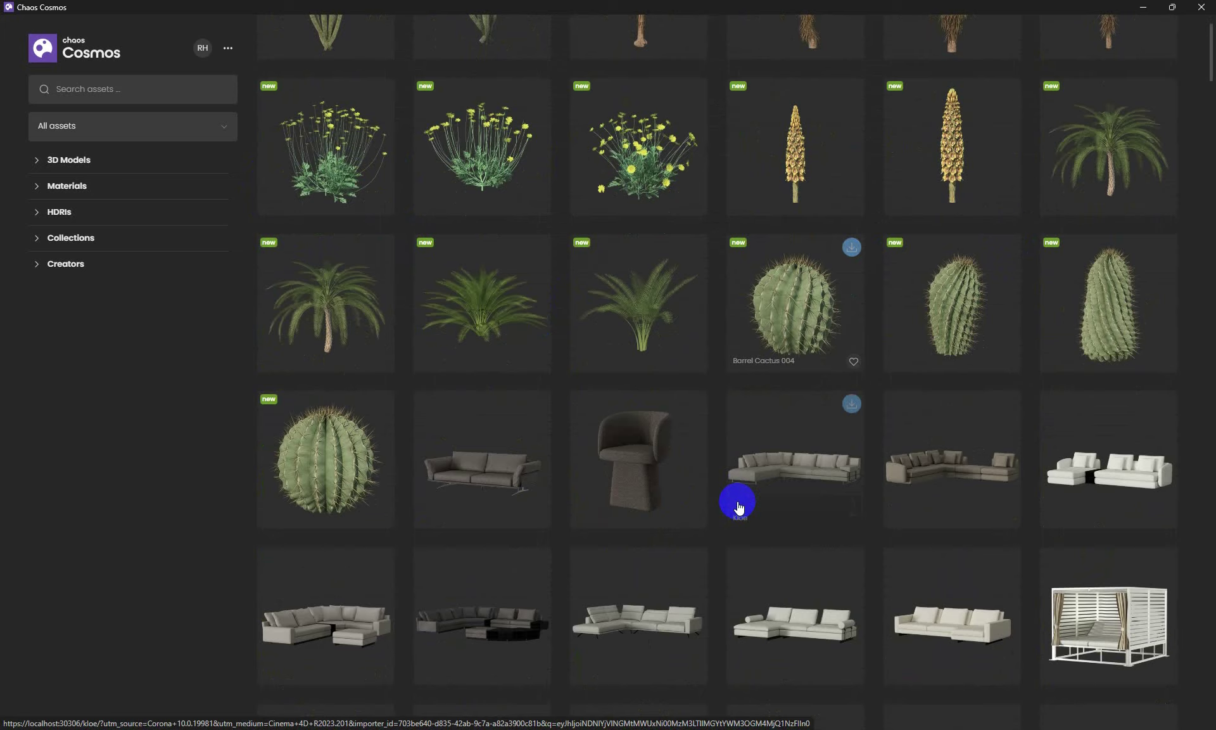
pyautogui.scroll(16, 737, 501)
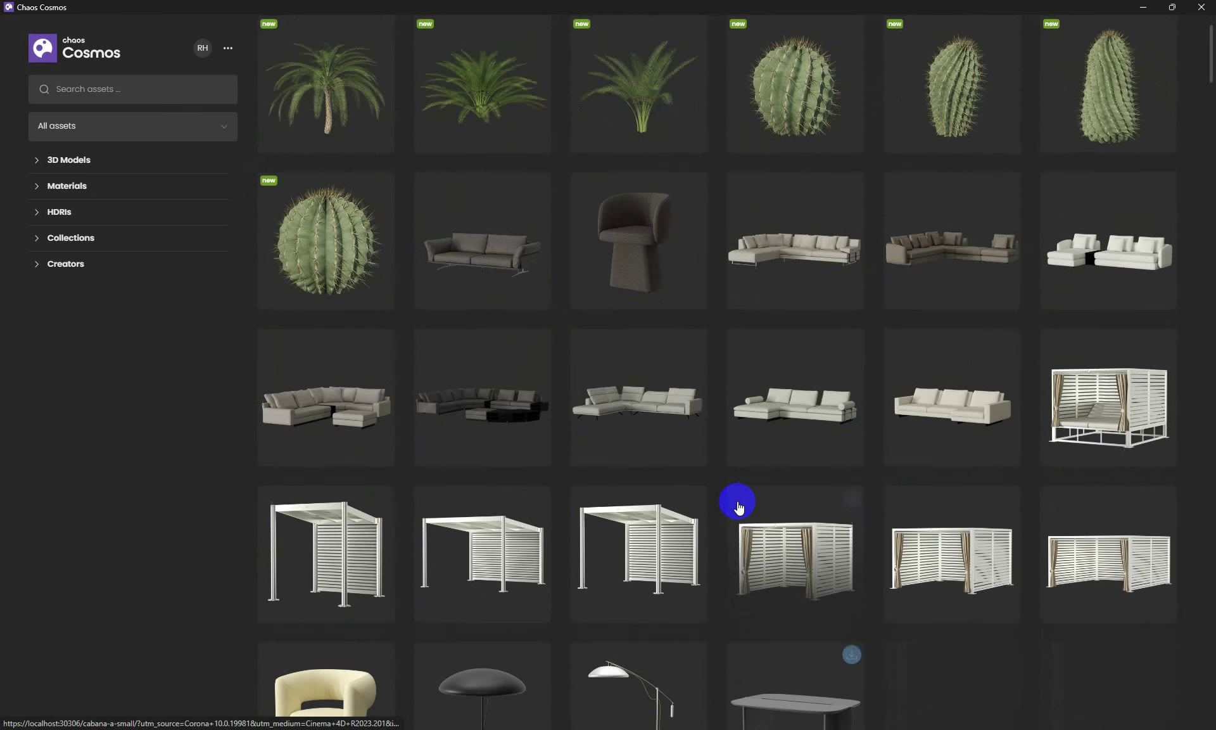
pyautogui.click(113, 91)
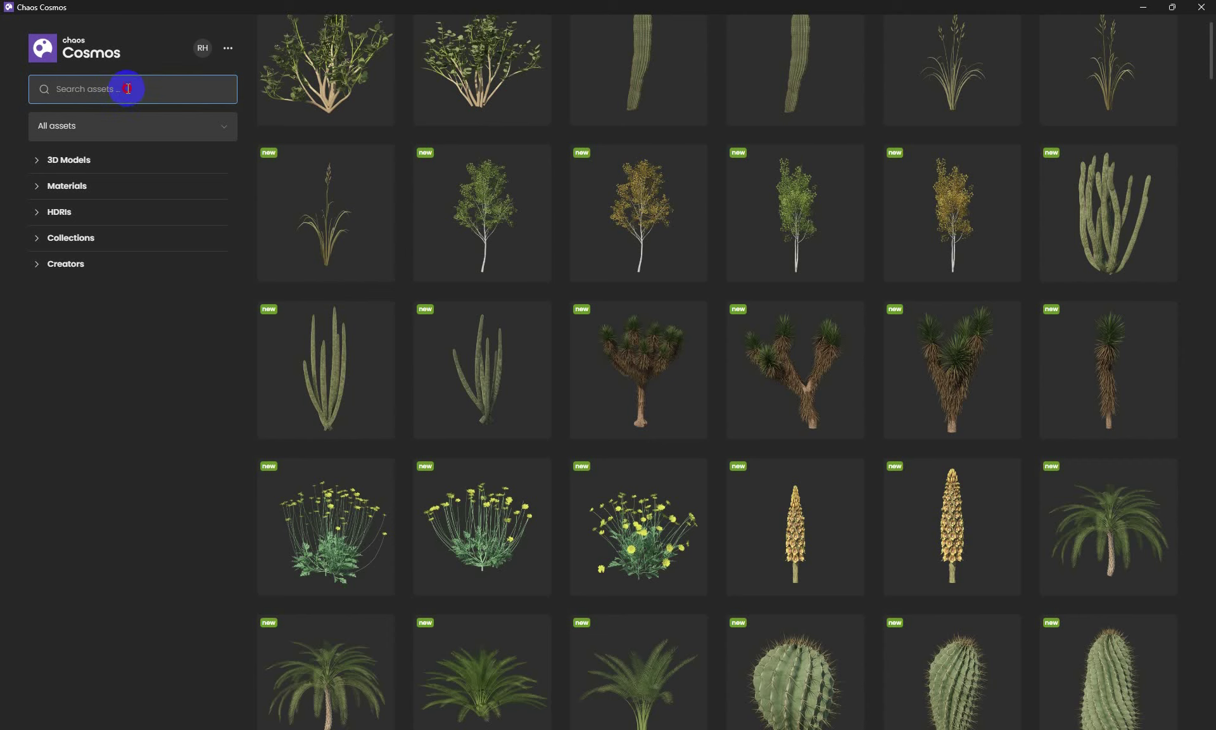
pyautogui.click(127, 88)
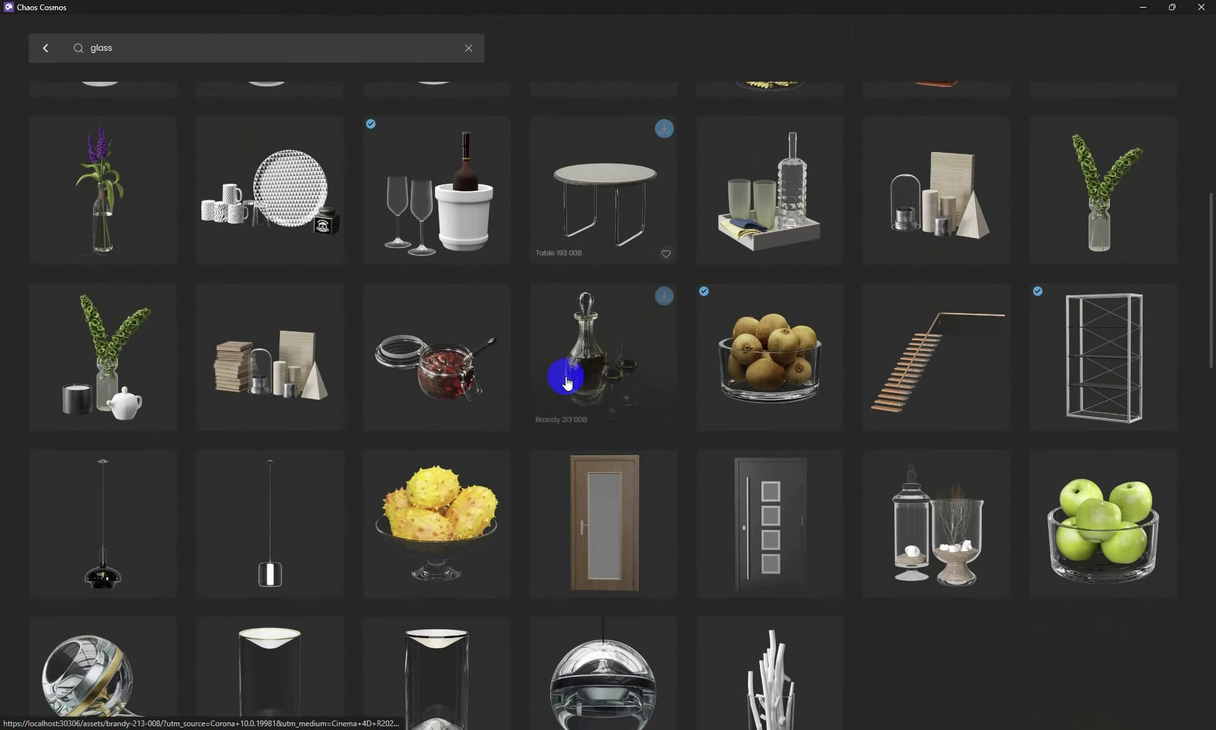
pyautogui.scroll(-5, 565, 378)
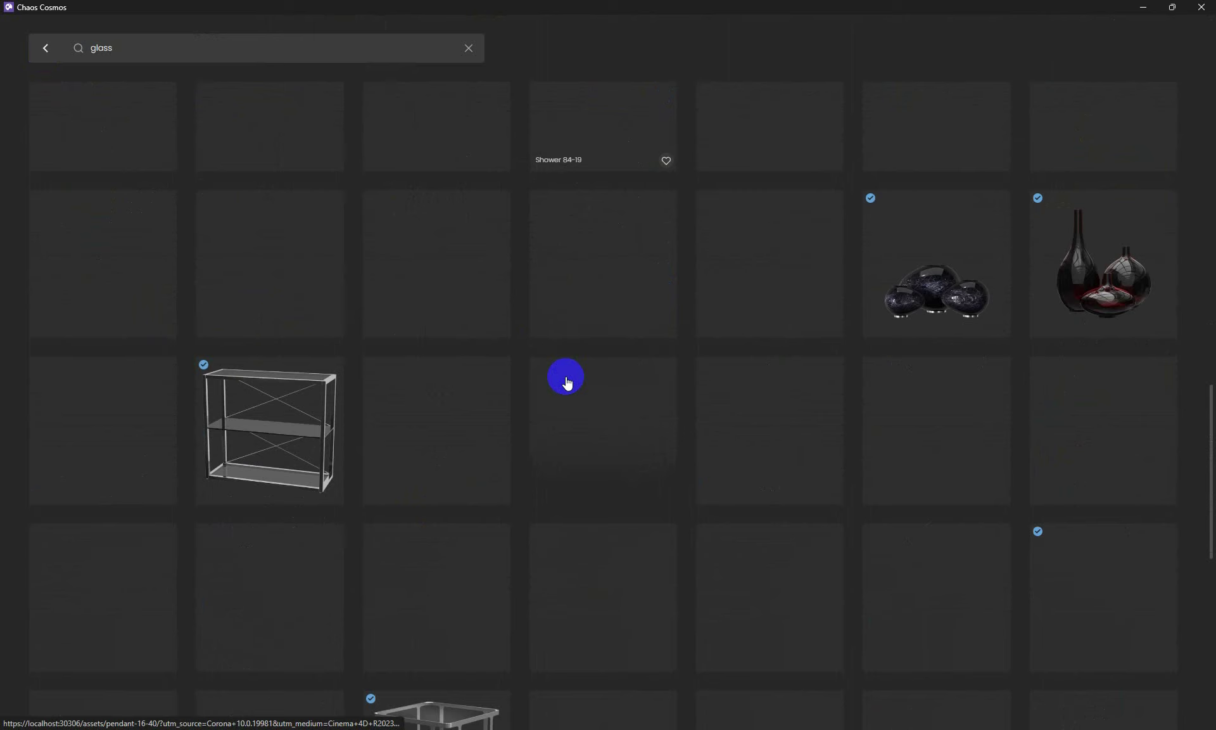
pyautogui.scroll(6, 565, 379)
pyautogui.scroll(7, 567, 380)
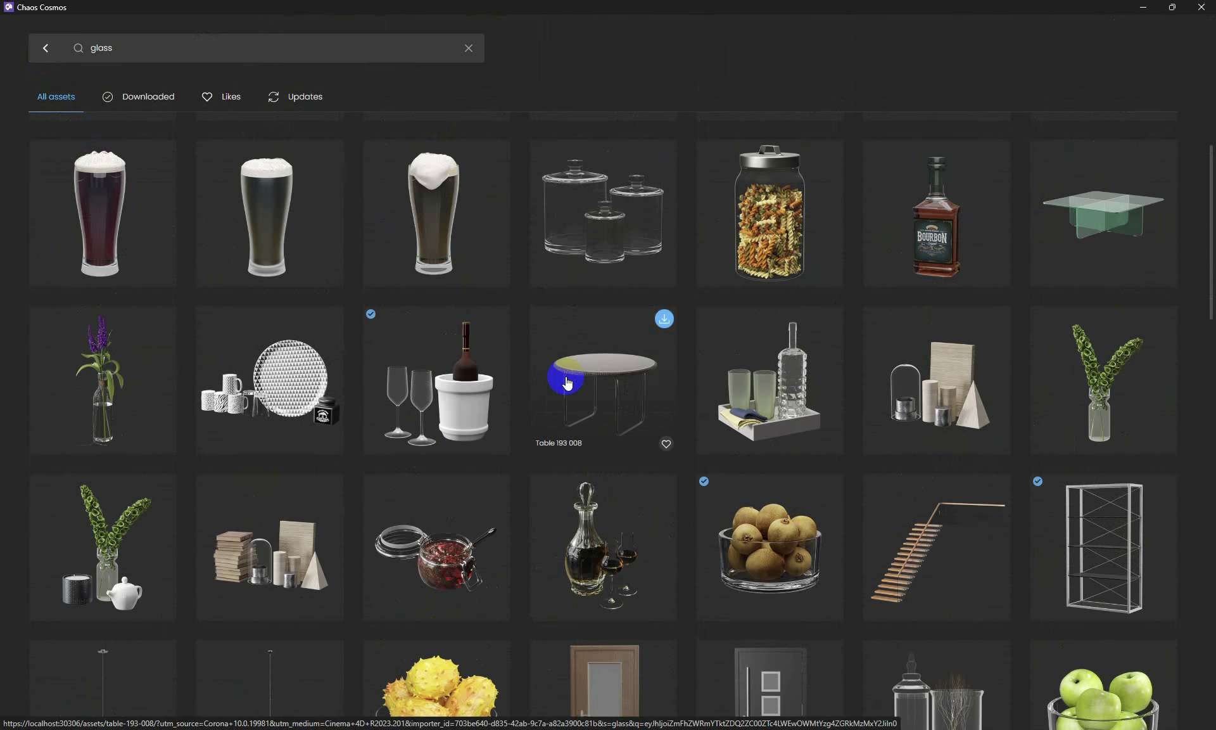
pyautogui.scroll(7, 567, 381)
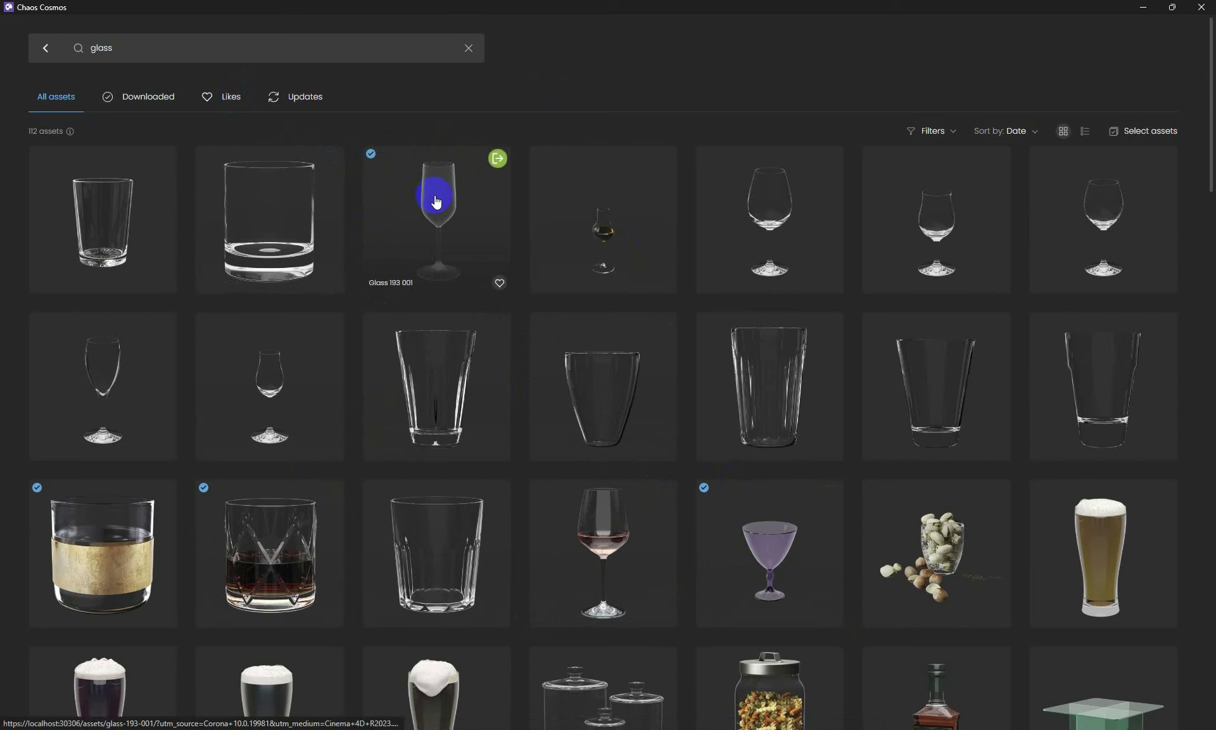
# Return to Home and browse the People models under 3D Models.
pyautogui.click(43, 47)
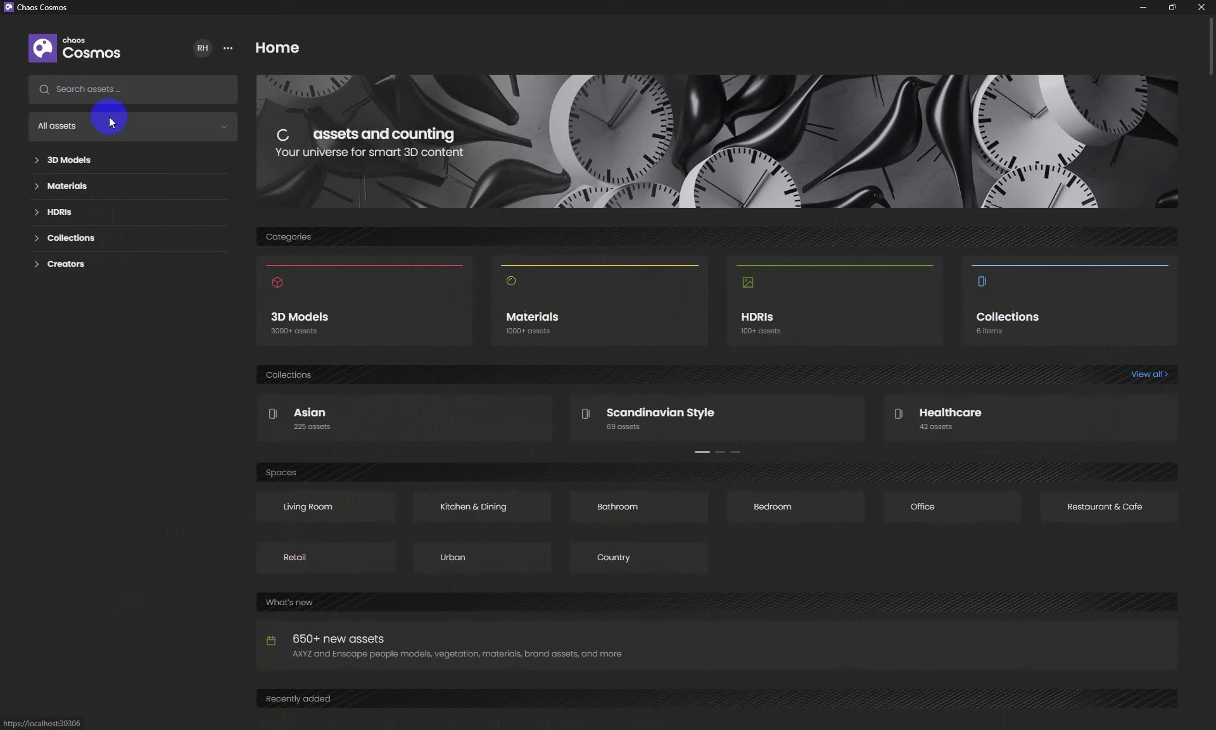
pyautogui.click(110, 167)
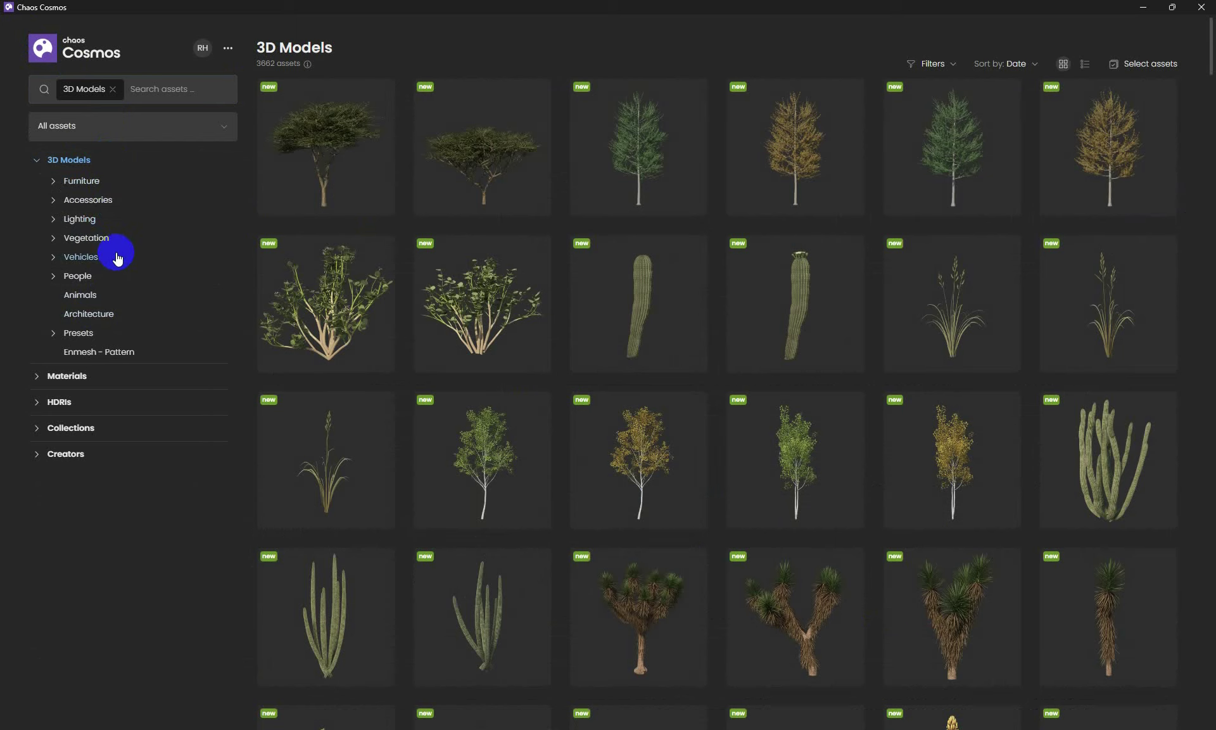
pyautogui.click(90, 278)
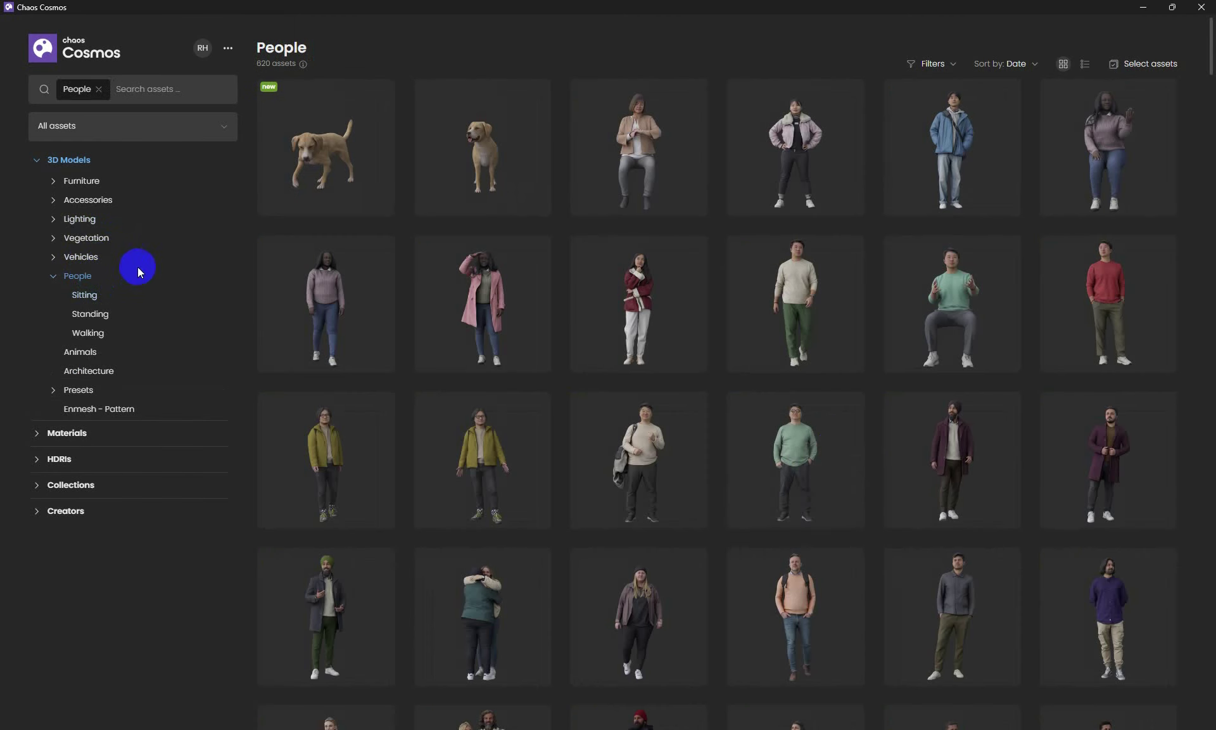
pyautogui.scroll(-8, 871, 431)
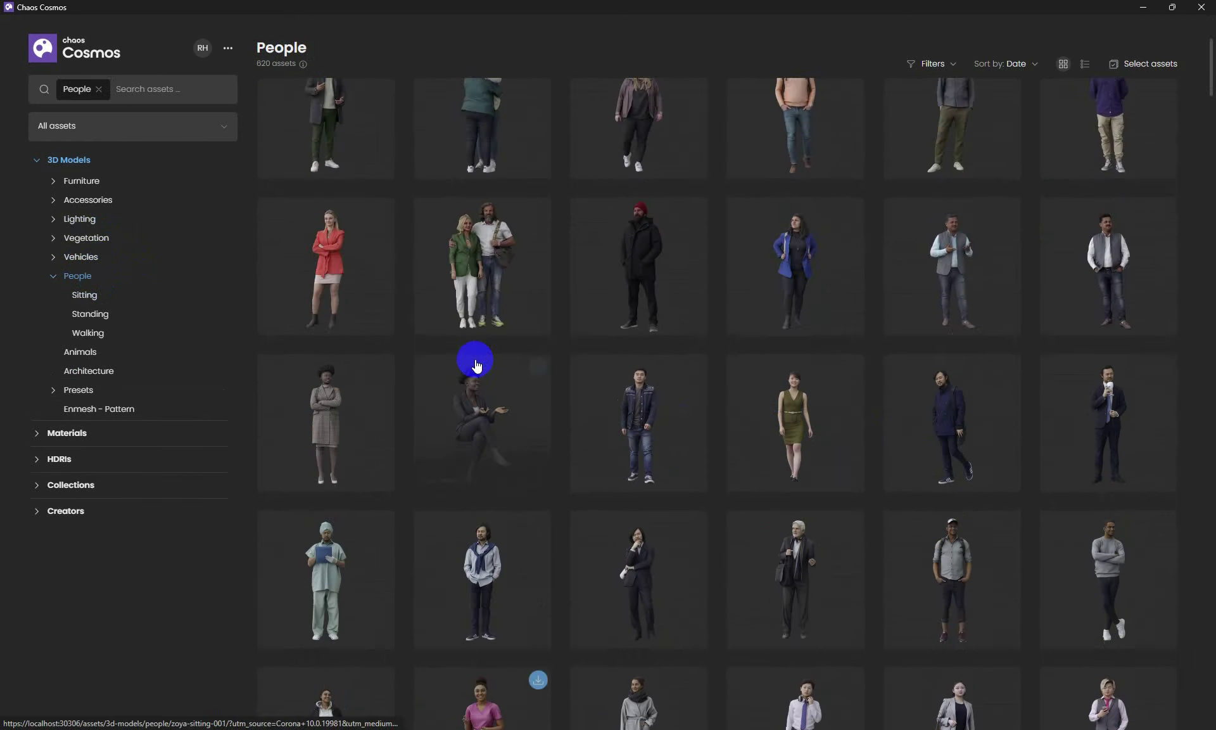
pyautogui.scroll(-20, 476, 366)
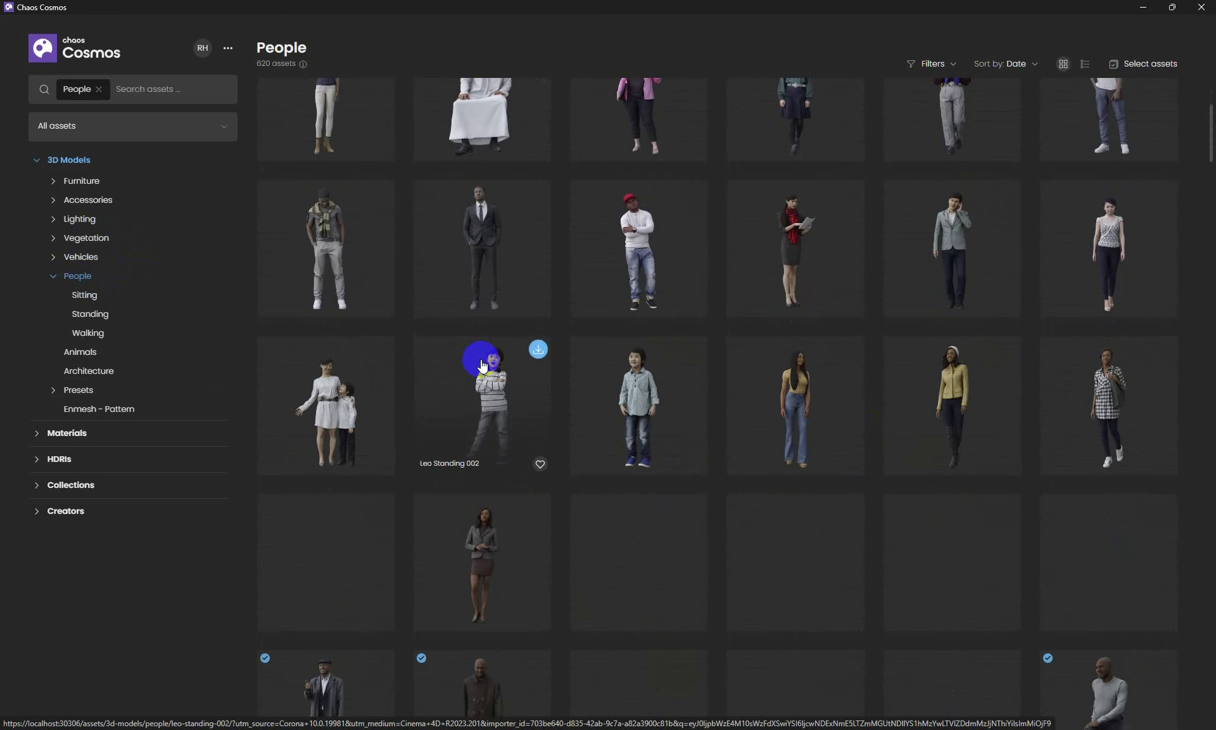
pyautogui.scroll(-5, 482, 366)
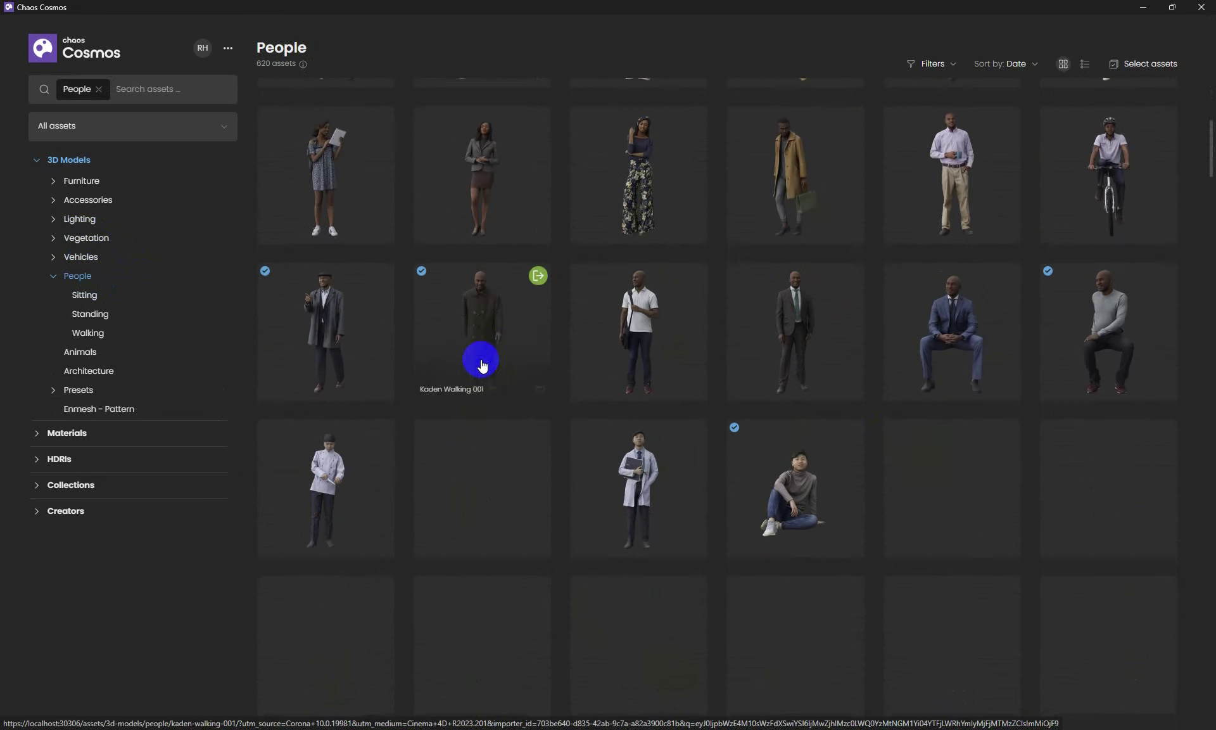
pyautogui.scroll(-2, 481, 365)
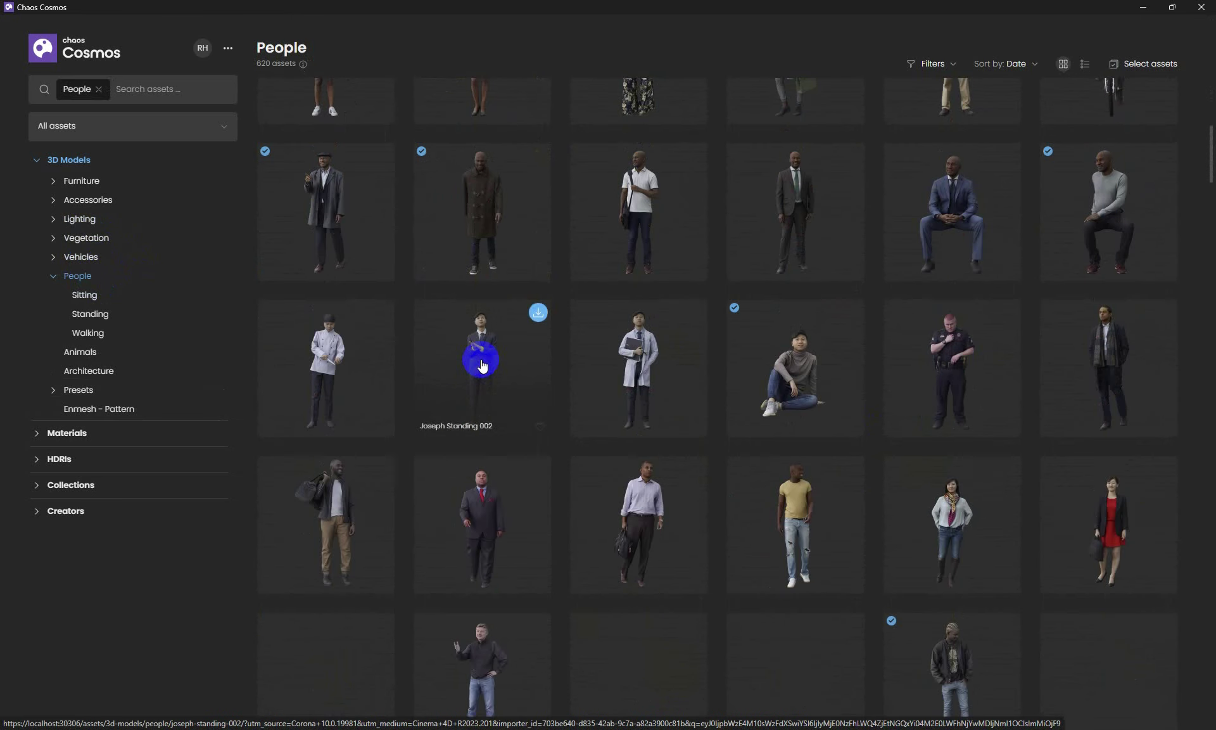
# Narrow 3D Models to the 590 Furniture assets and collapse the 3D Models tree.
pyautogui.click(80, 166)
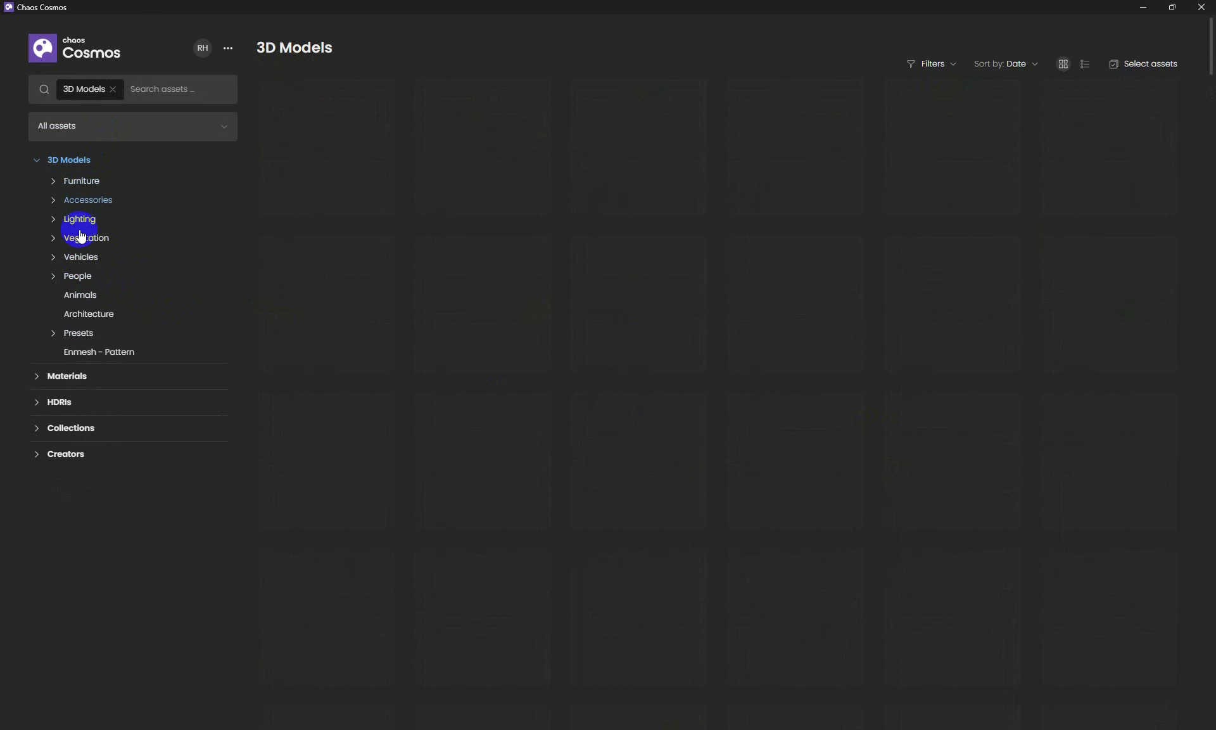
pyautogui.click(94, 183)
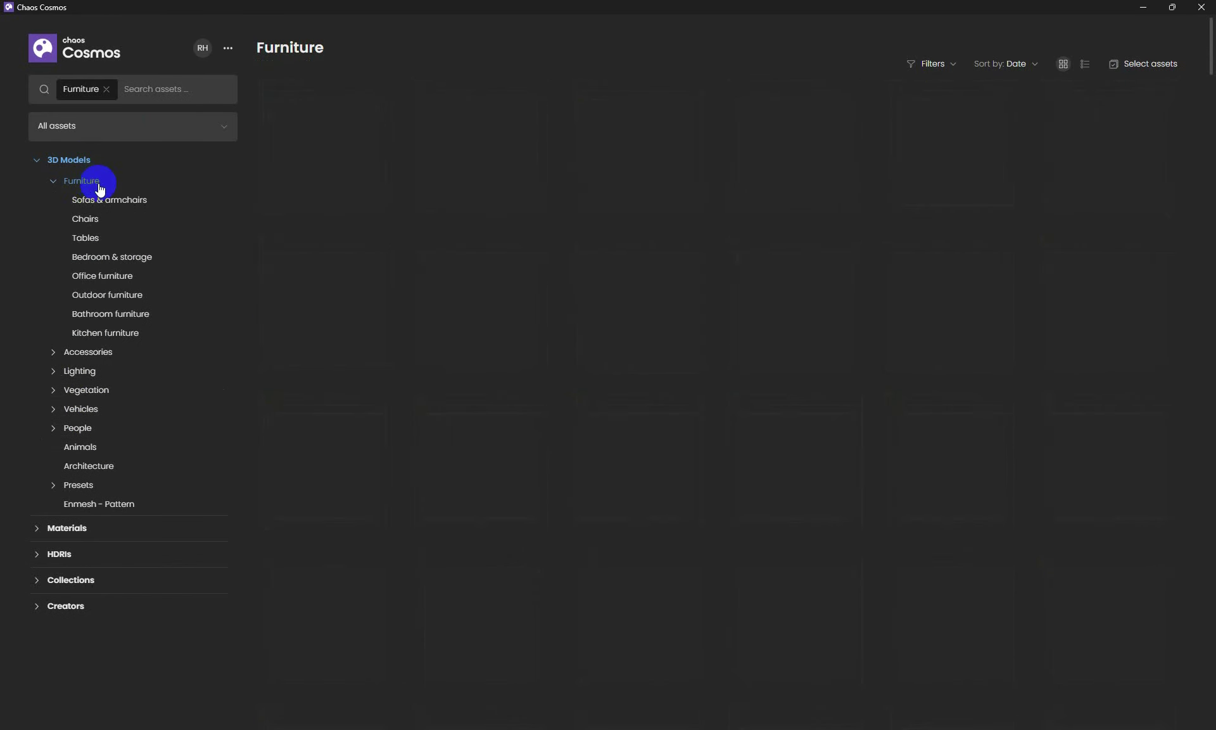
pyautogui.click(175, 90)
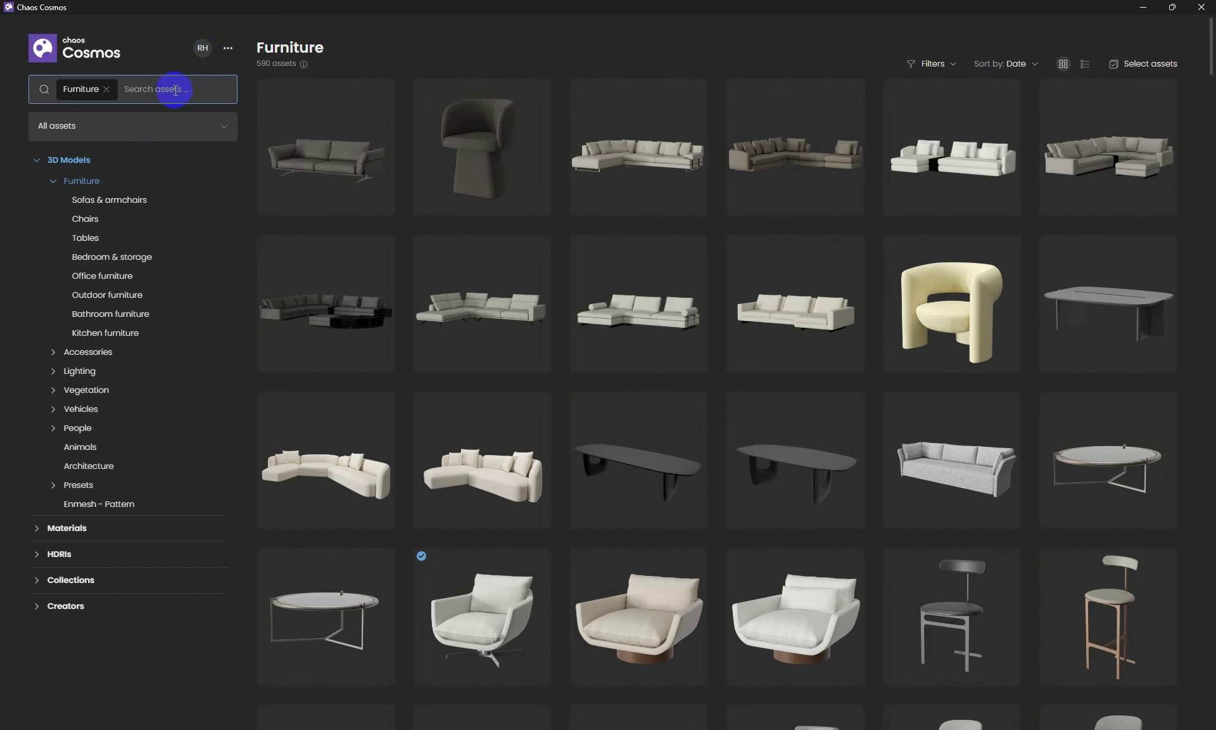
pyautogui.click(39, 164)
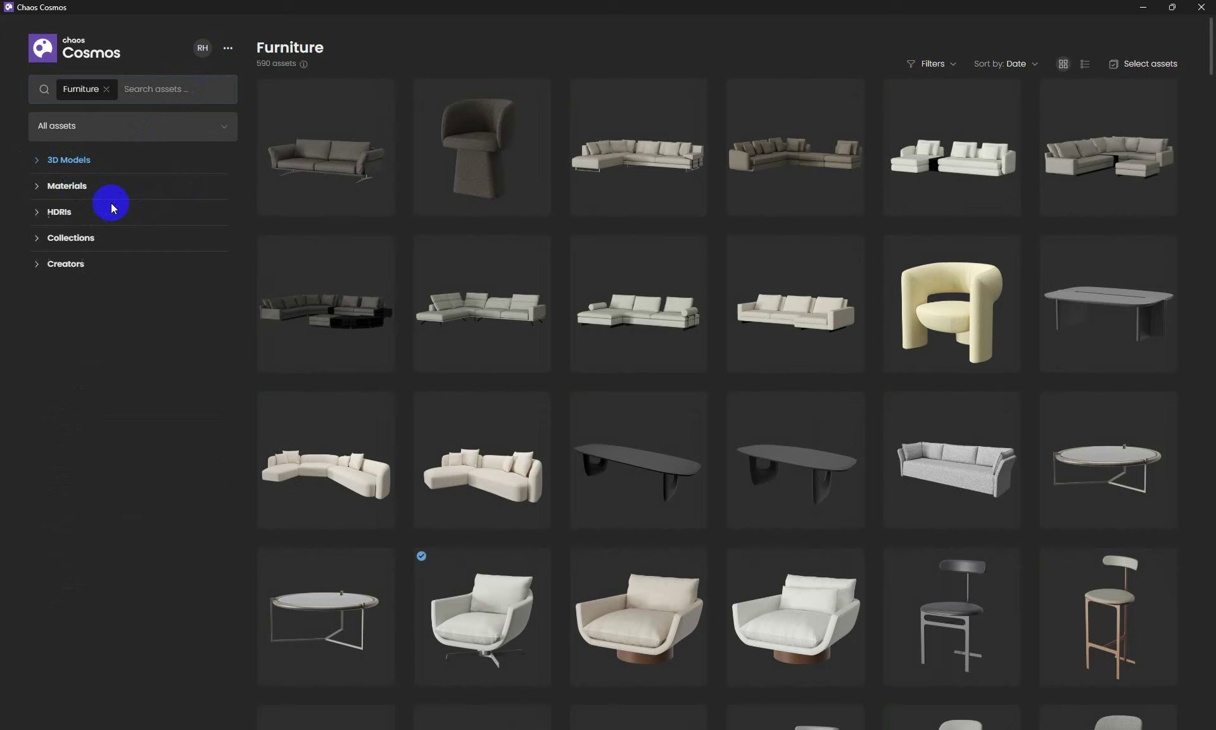
# Switch the library to Materials and narrow it to Bricks.
pyautogui.click(92, 190)
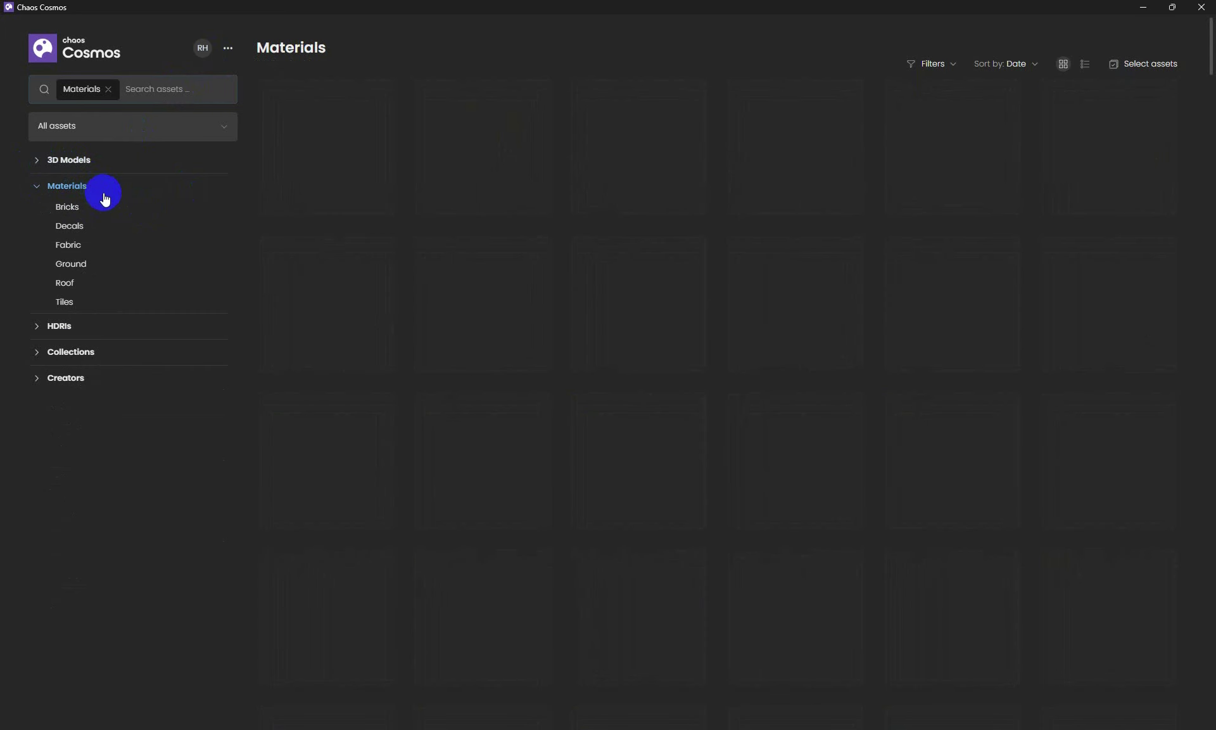
pyautogui.scroll(-3, 758, 418)
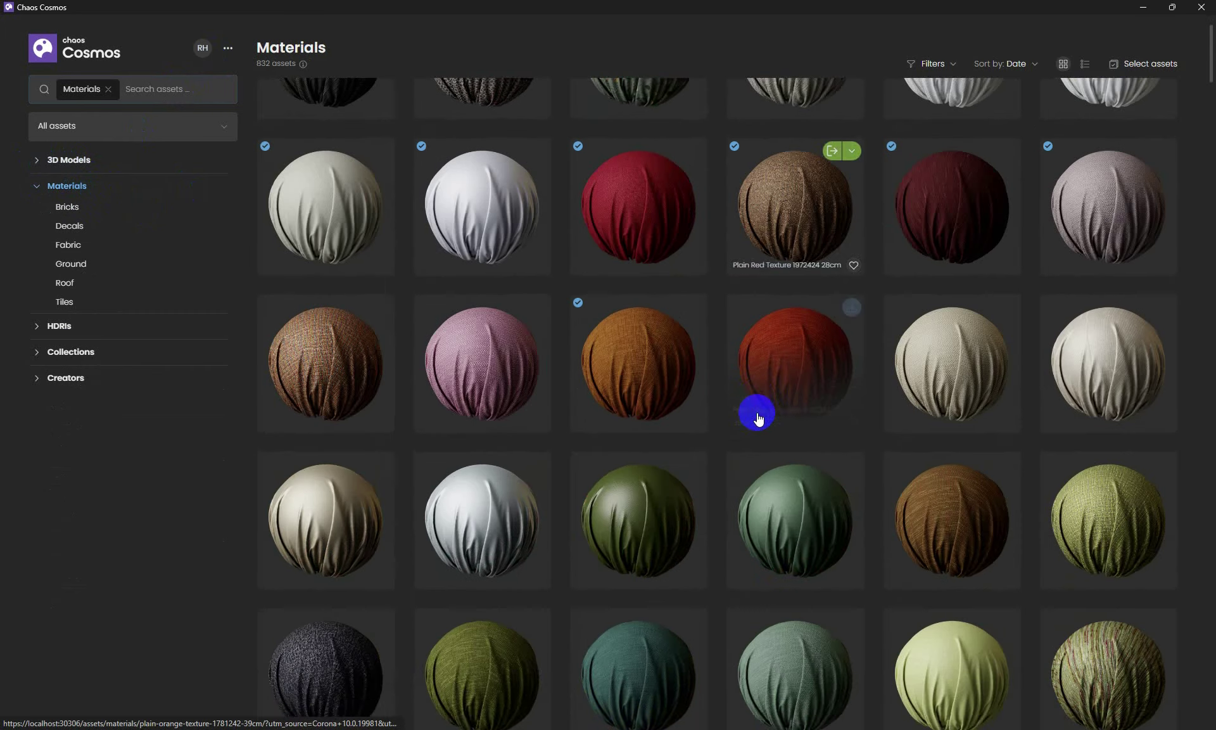
pyautogui.scroll(3, 759, 418)
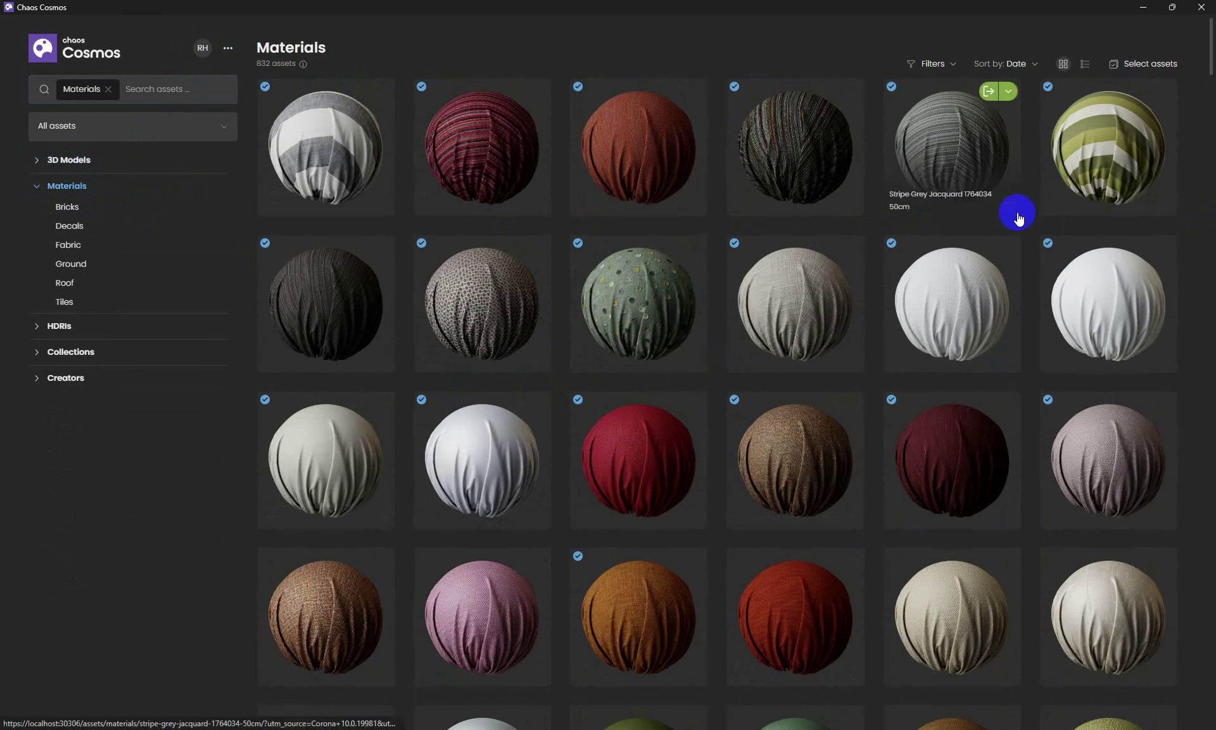
pyautogui.scroll(-3, 800, 355)
pyautogui.scroll(3, 749, 374)
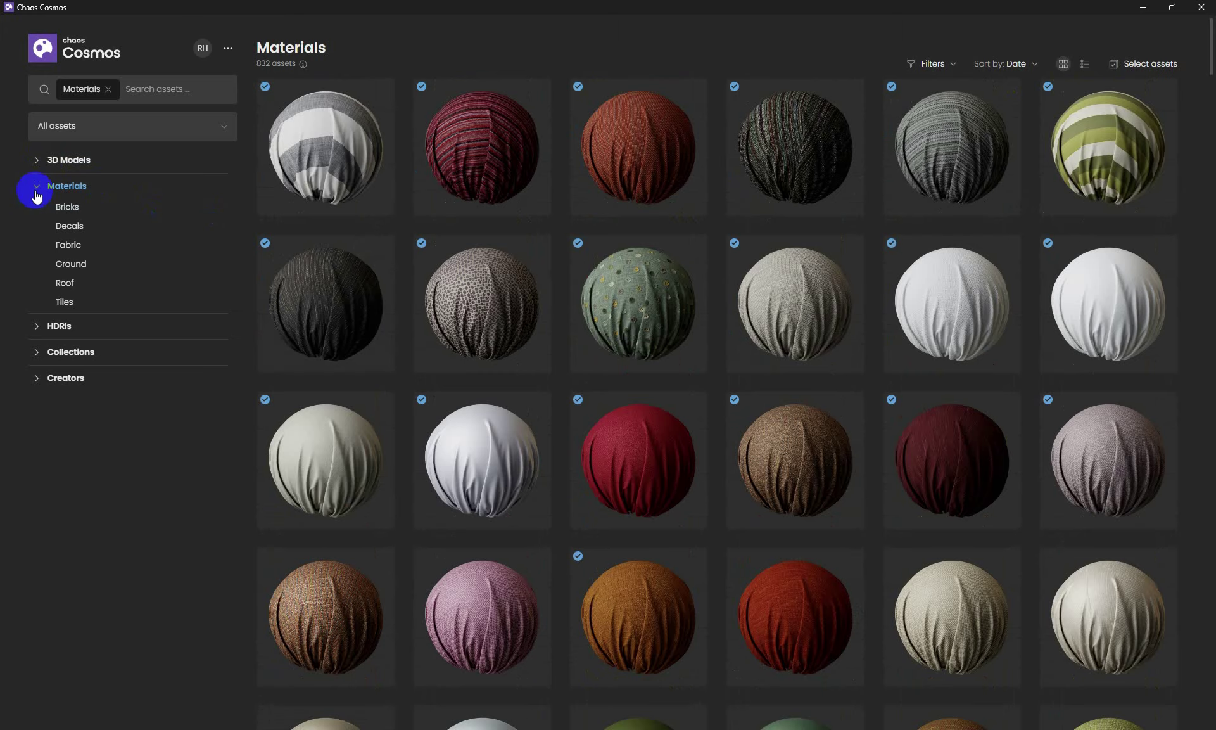
pyautogui.click(63, 206)
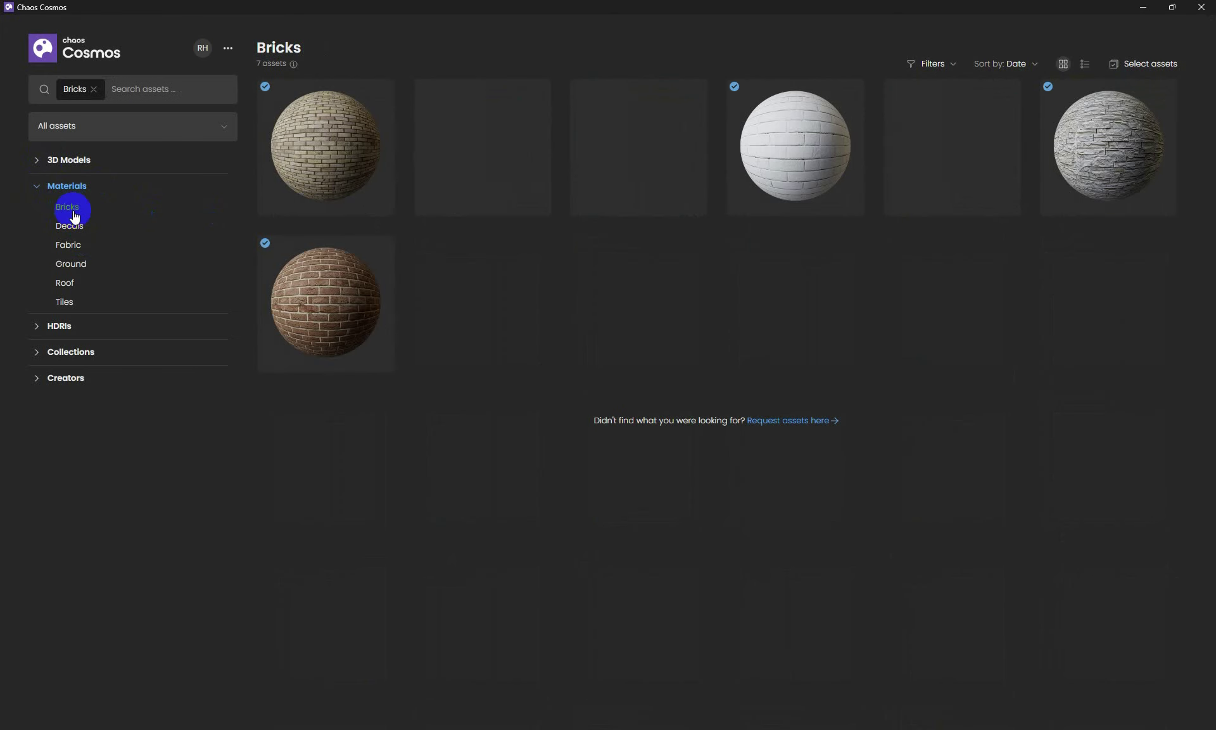
# Show the Decals materials and scroll through the lettered decal set.
pyautogui.click(70, 228)
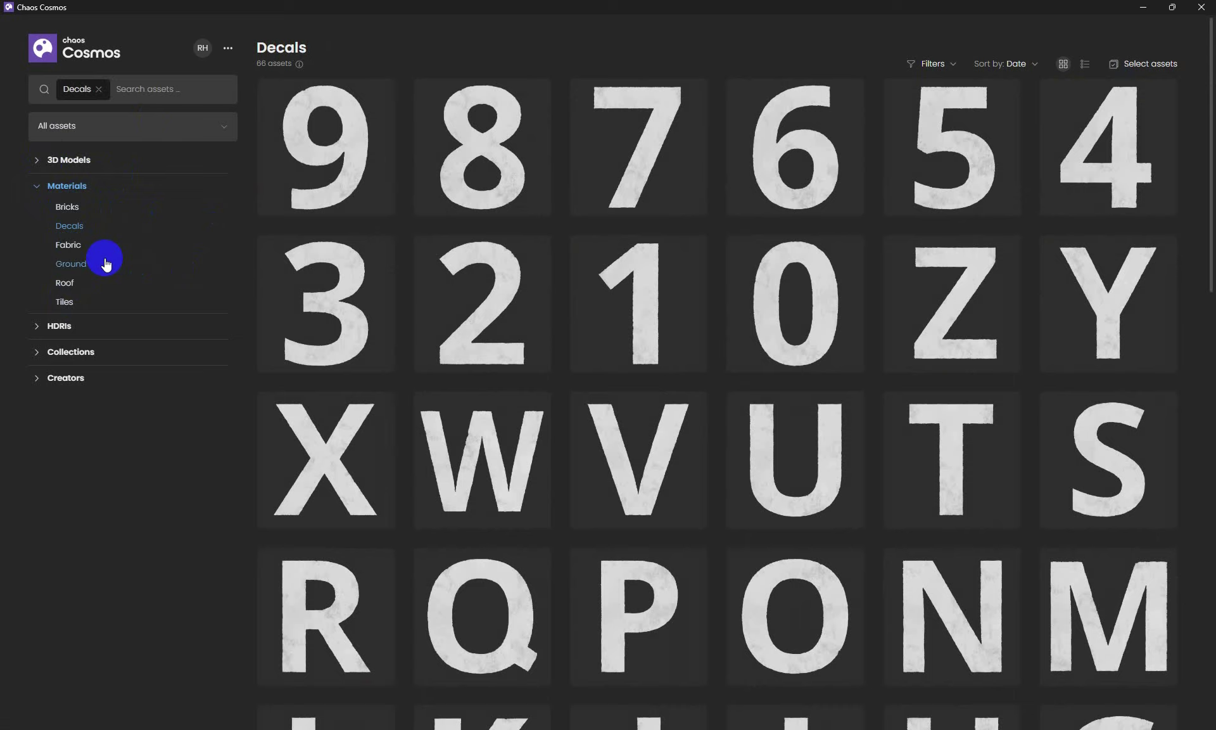
pyautogui.scroll(-5, 651, 323)
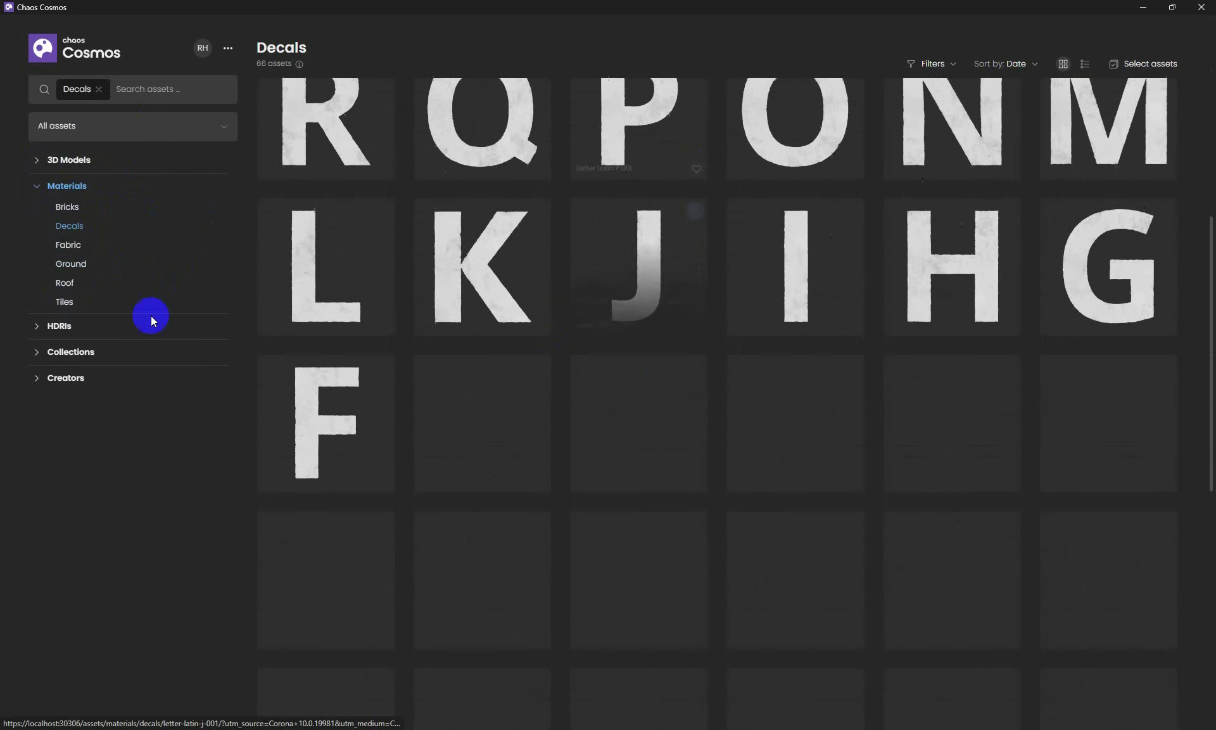
pyautogui.click(192, 86)
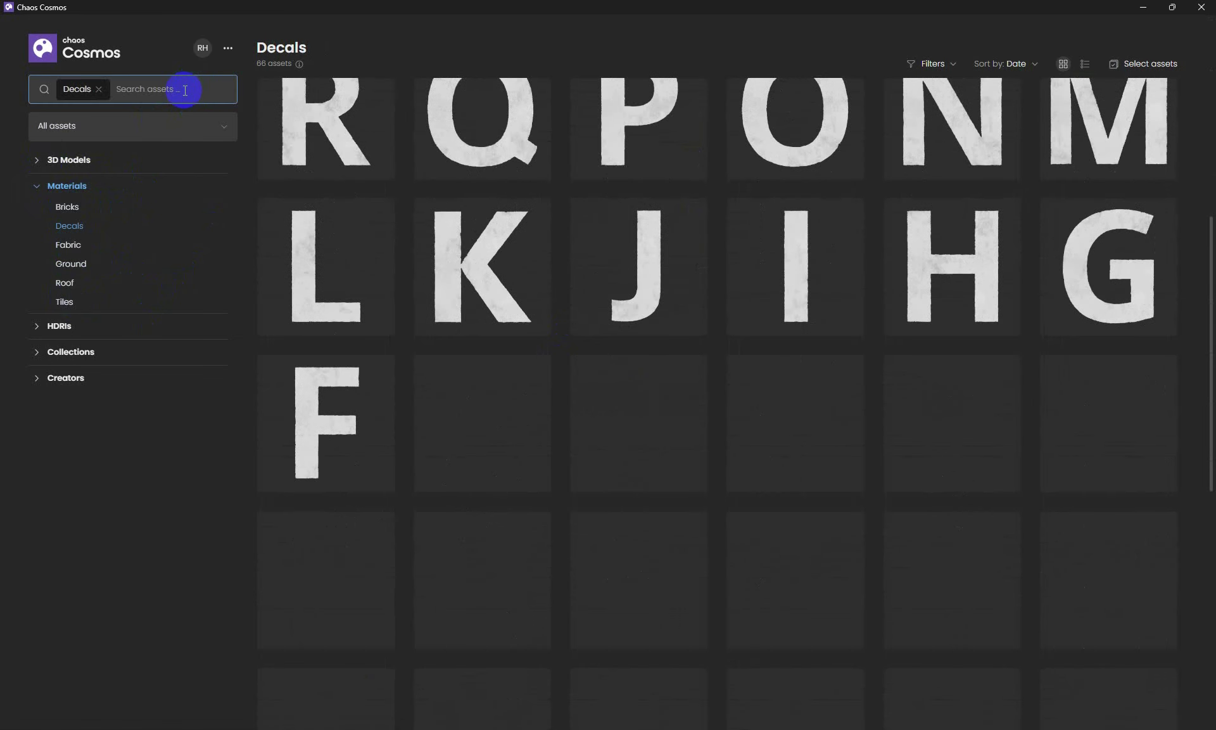
pyautogui.click(163, 124)
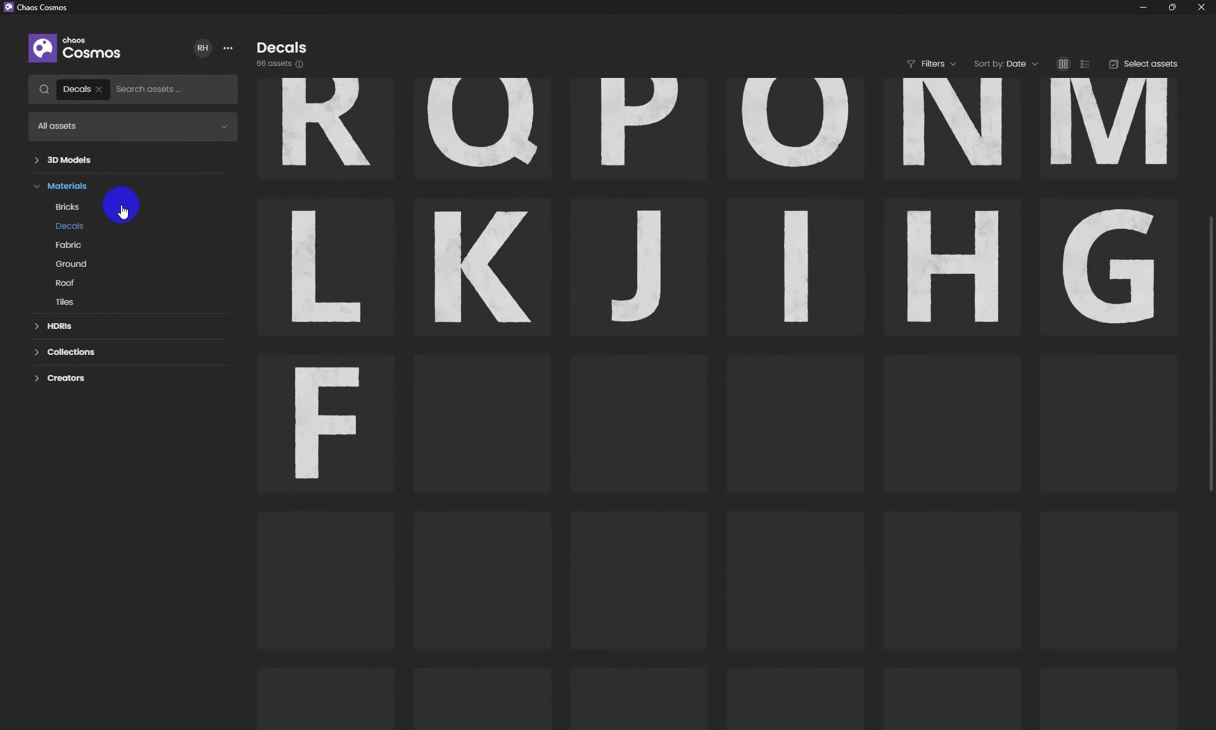
# Show the 122 HDRI environment maps, including HDR Map 738 flagged for update.
pyautogui.click(59, 326)
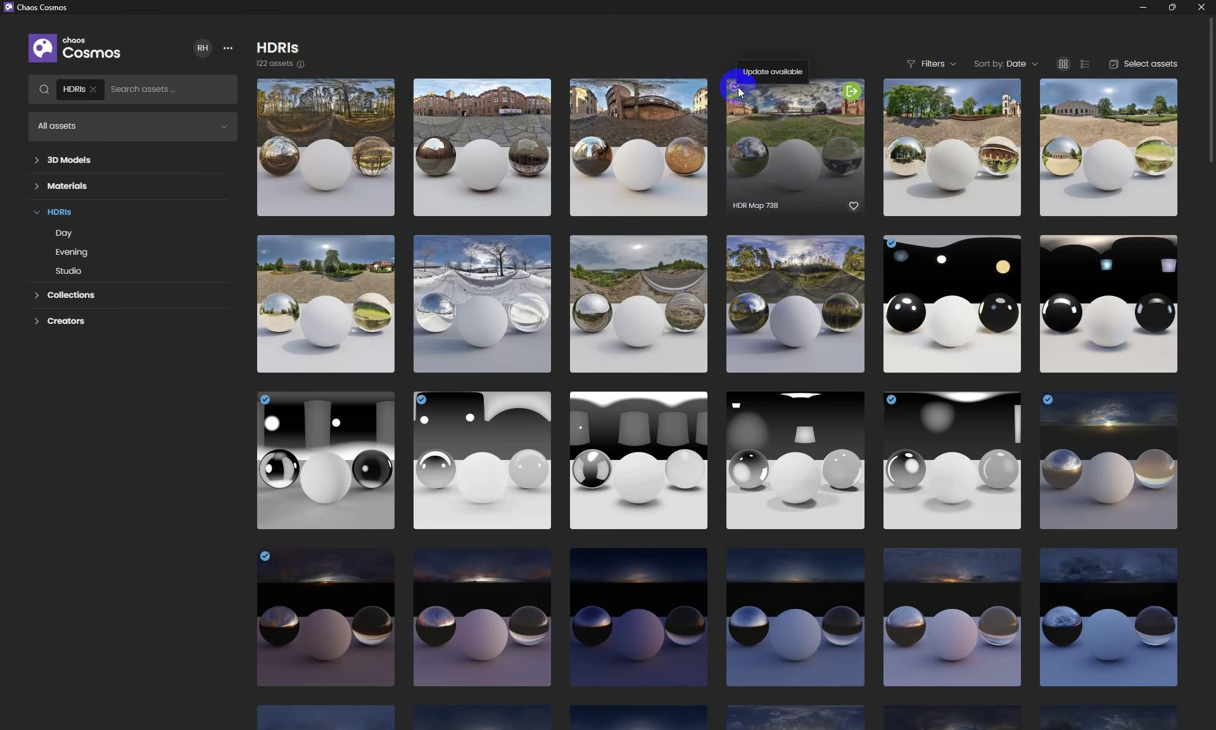
# Check the Asian collection, then open Scandinavian Style (69 assets) and collapse Collections.
pyautogui.click(67, 296)
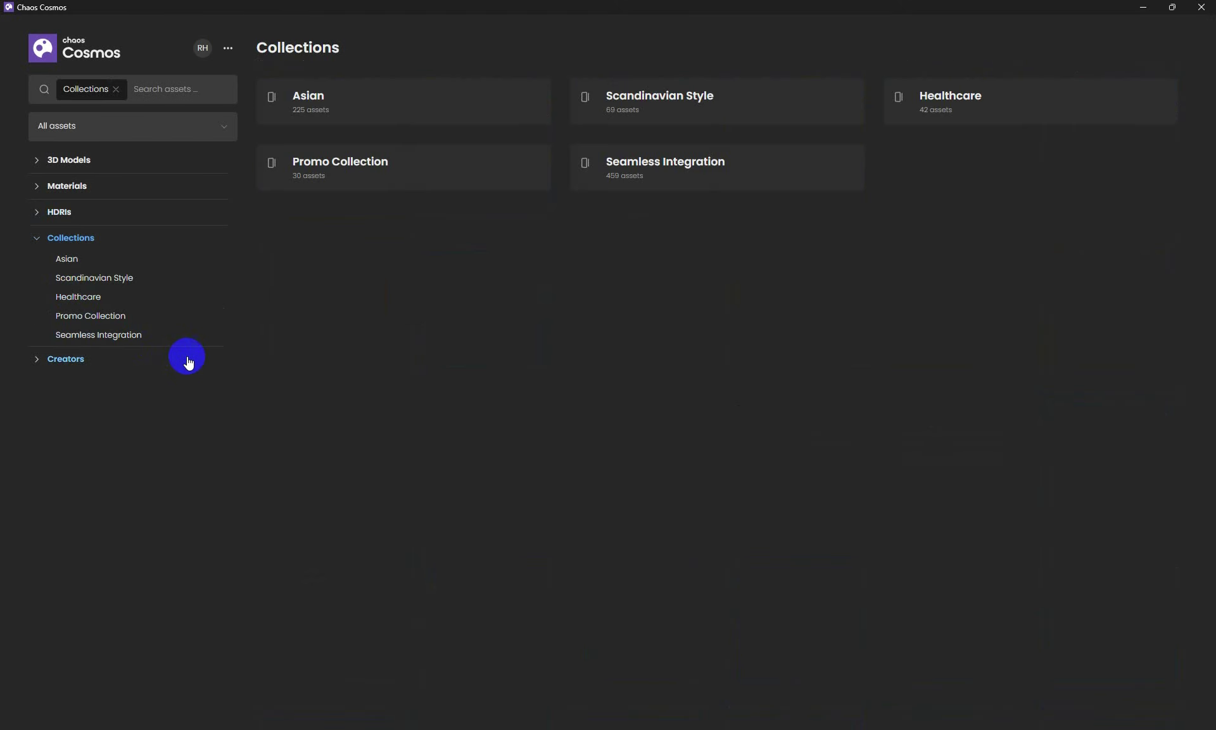
pyautogui.click(356, 112)
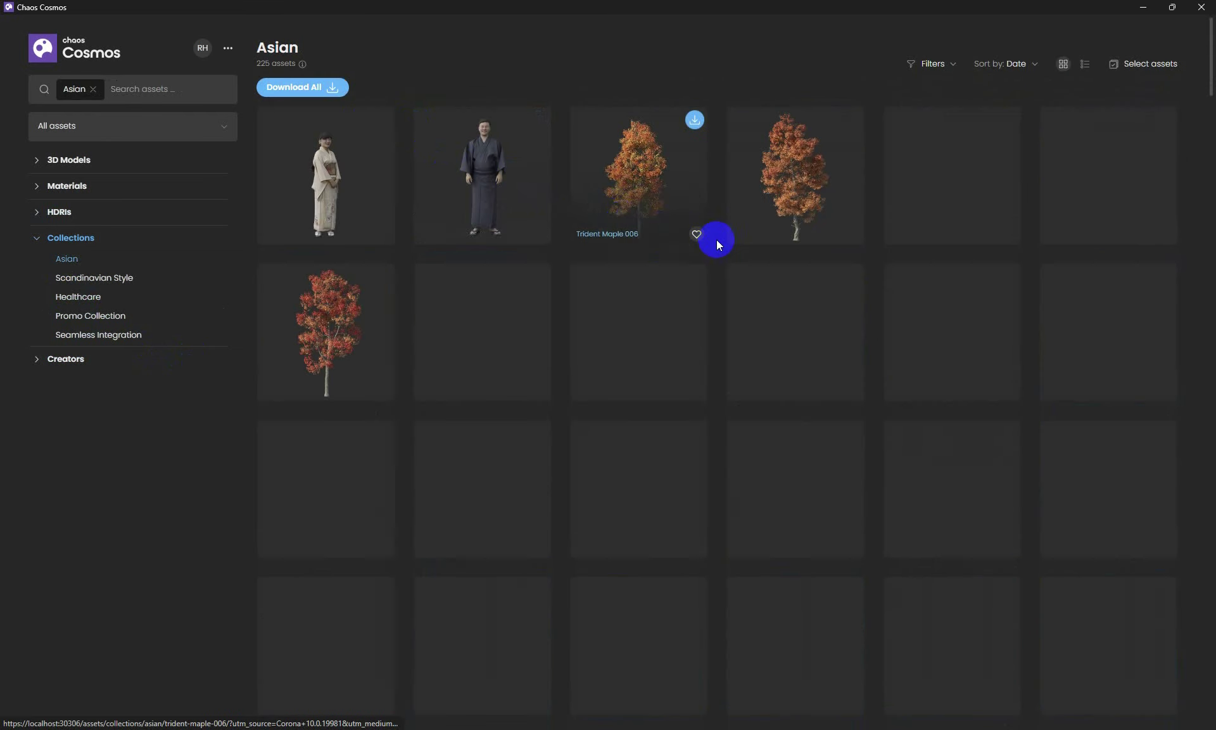
pyautogui.click(61, 242)
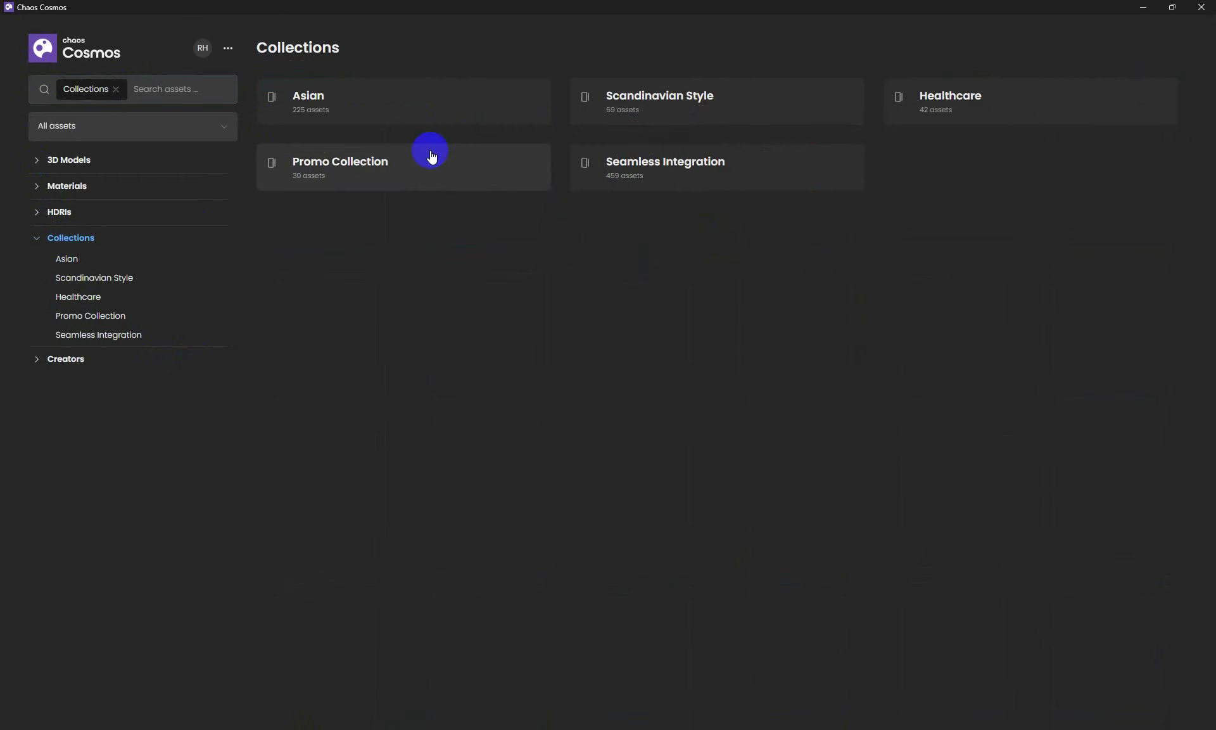
pyautogui.click(727, 119)
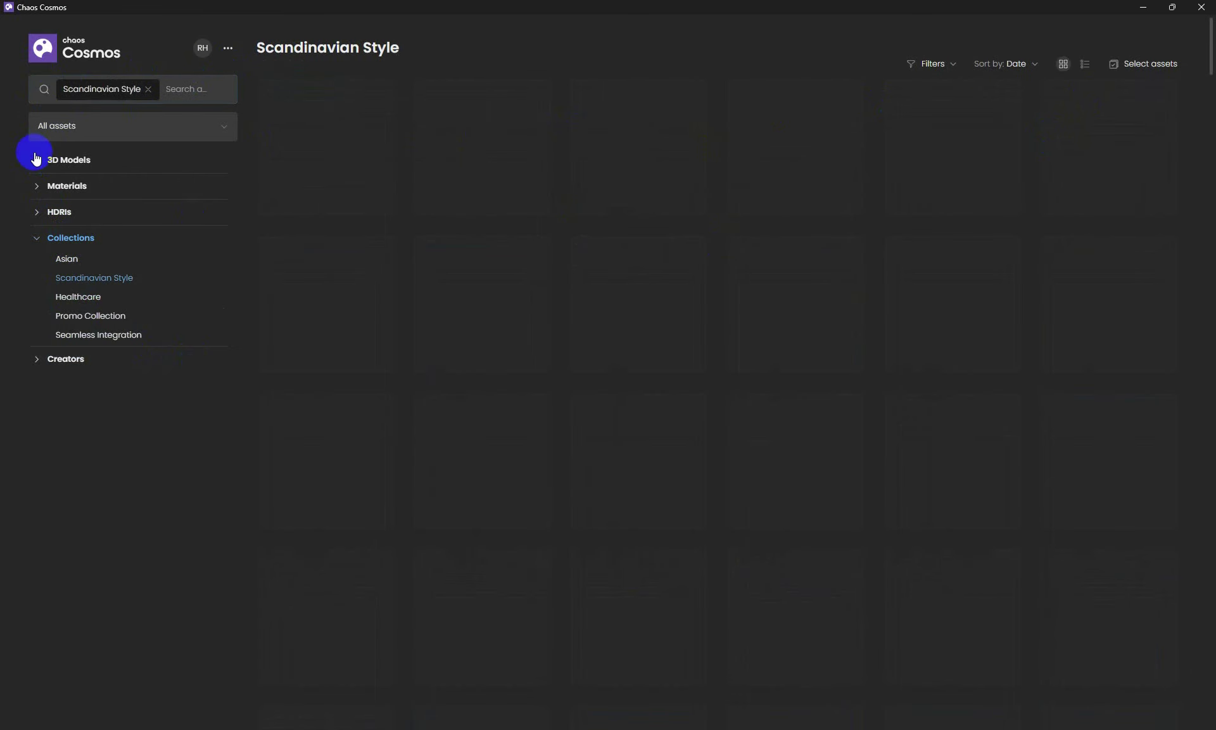
pyautogui.click(72, 237)
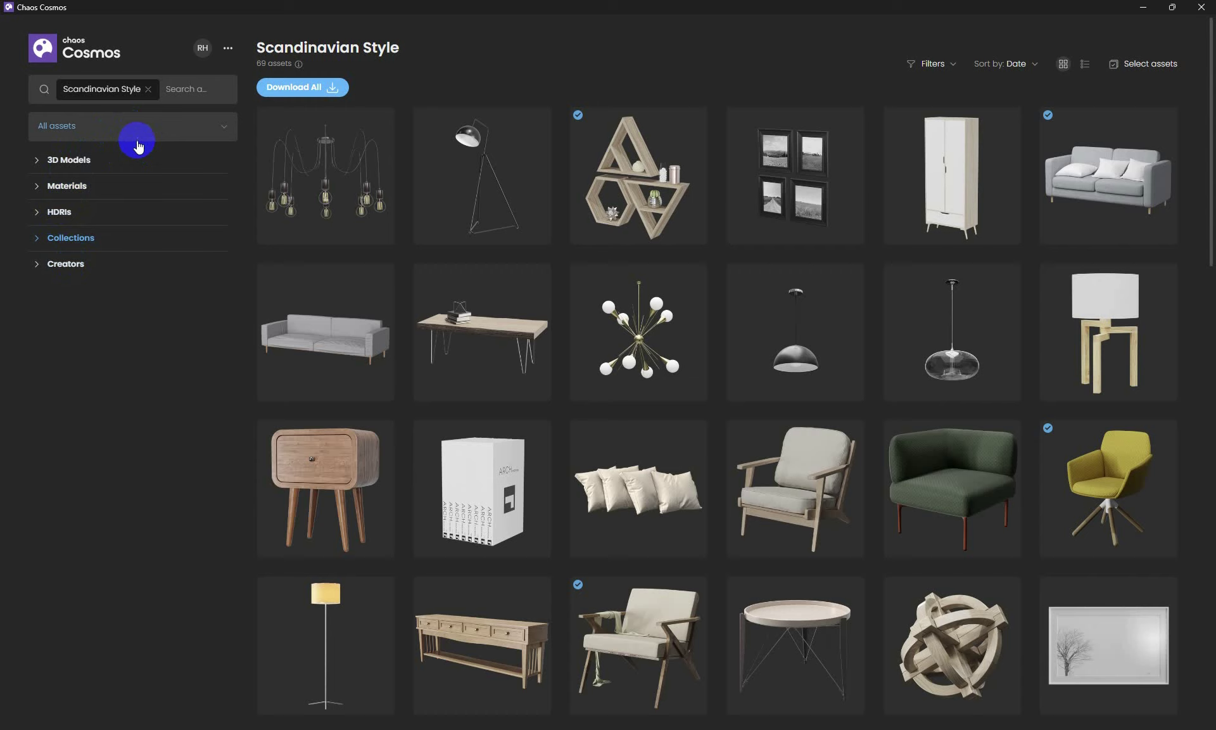
# Keep the All assets status filter and remove the Scandinavian Style collection chip.
pyautogui.click(96, 131)
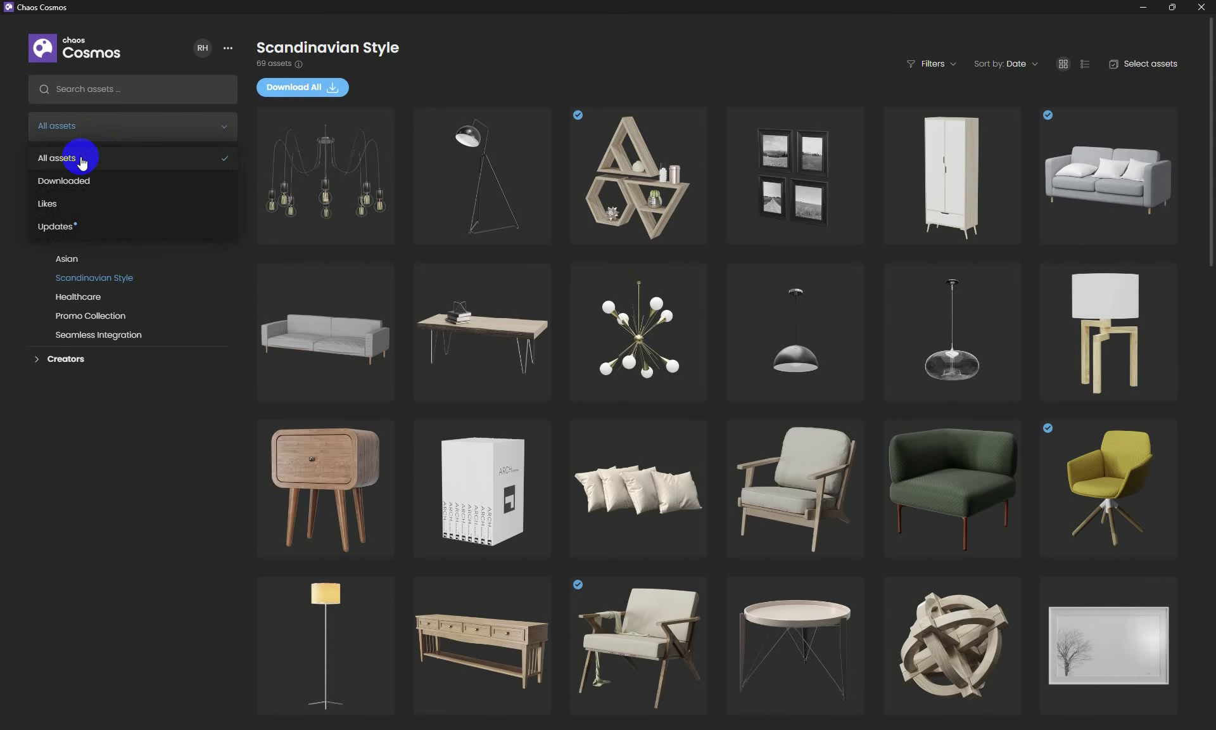
pyautogui.click(82, 158)
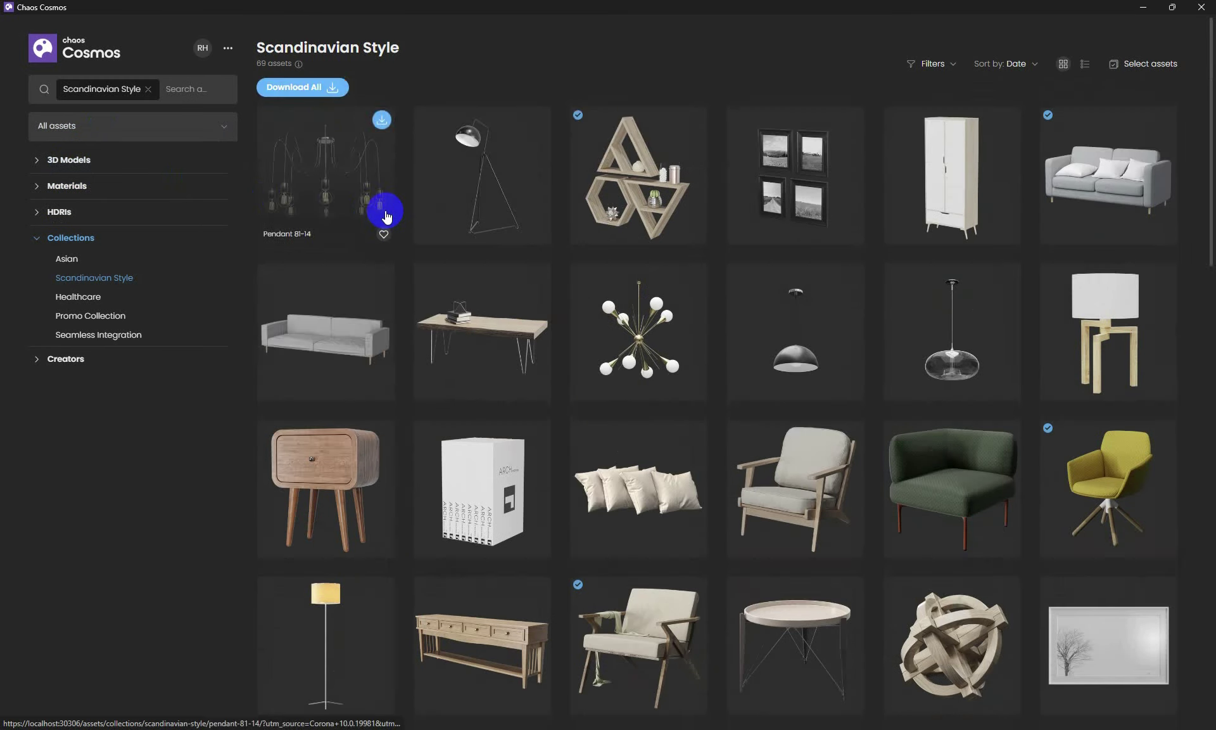
pyautogui.scroll(-5, 386, 216)
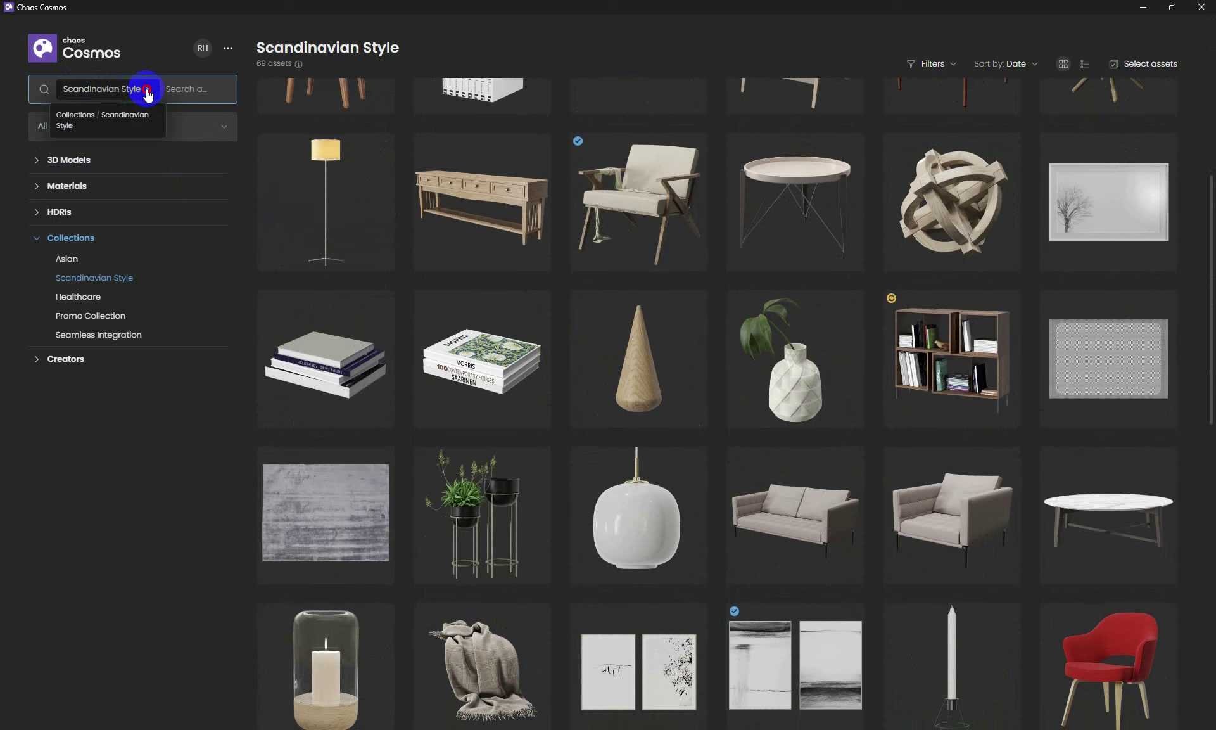
pyautogui.click(147, 90)
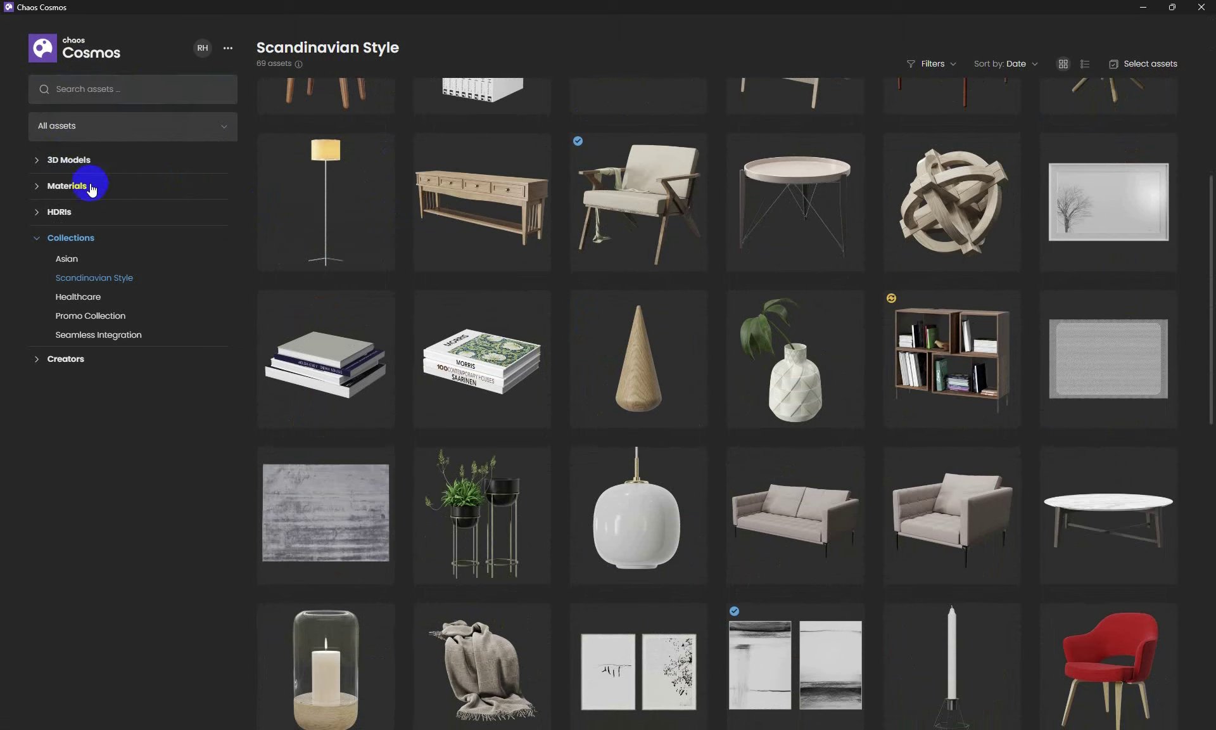
pyautogui.click(103, 124)
pyautogui.click(102, 122)
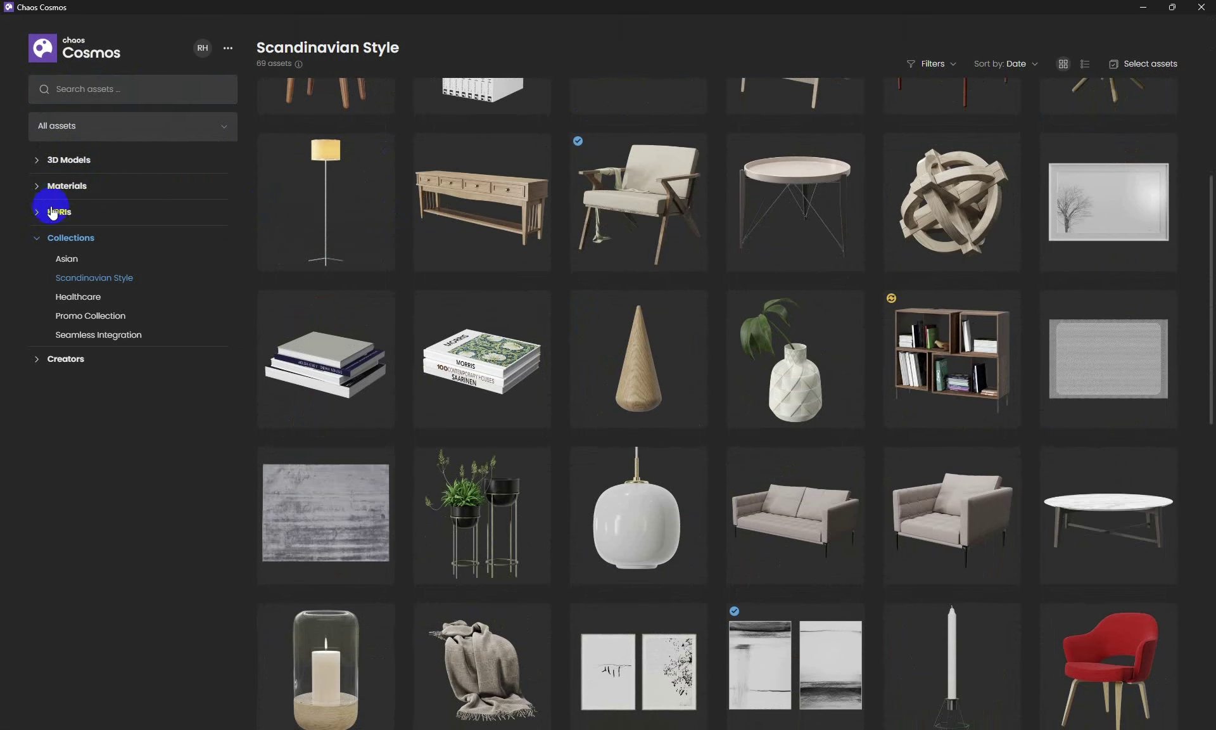
# Open the full 3D Models category of 3662 assets and scroll through its grid.
pyautogui.click(57, 212)
pyautogui.click(75, 162)
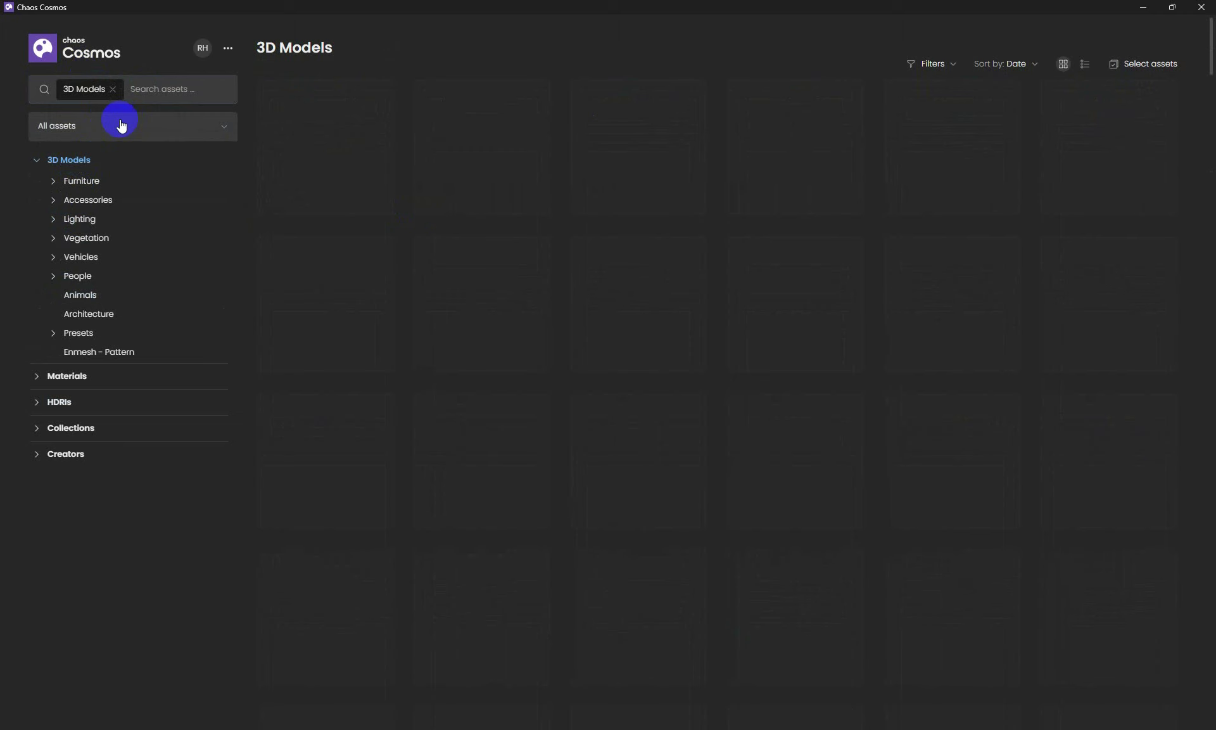
pyautogui.scroll(-20, 450, 148)
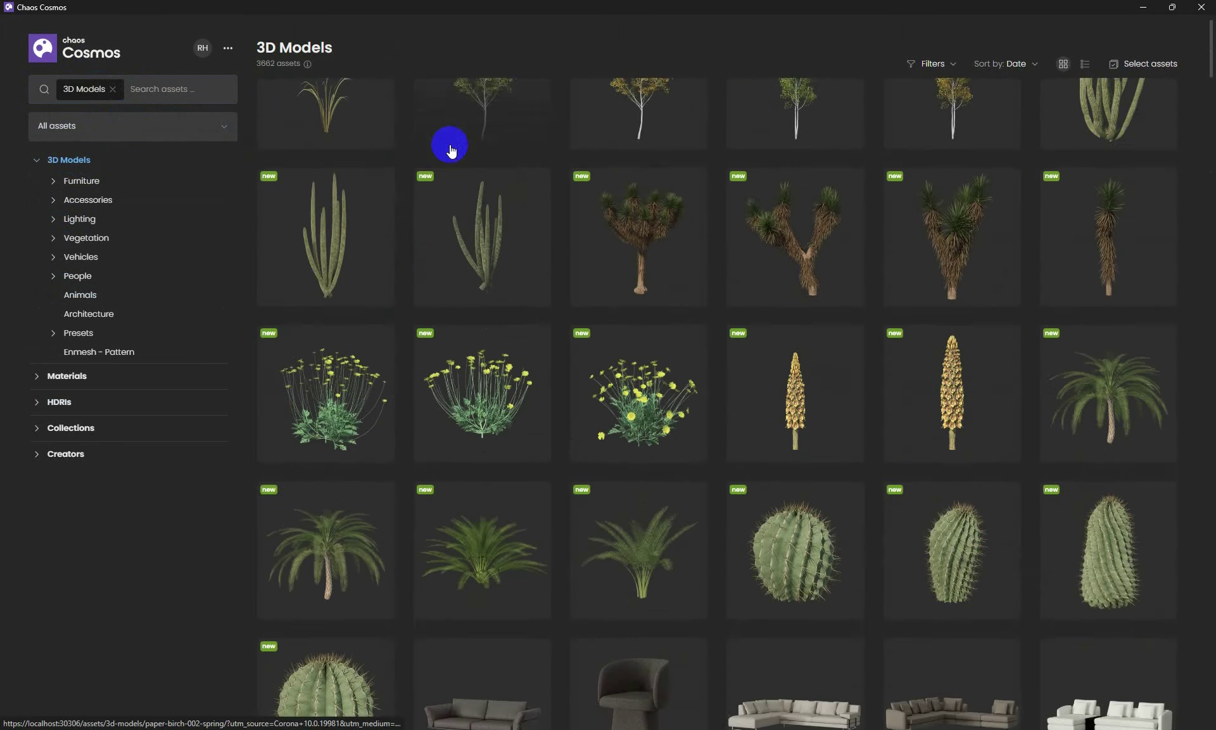
pyautogui.scroll(-10, 450, 148)
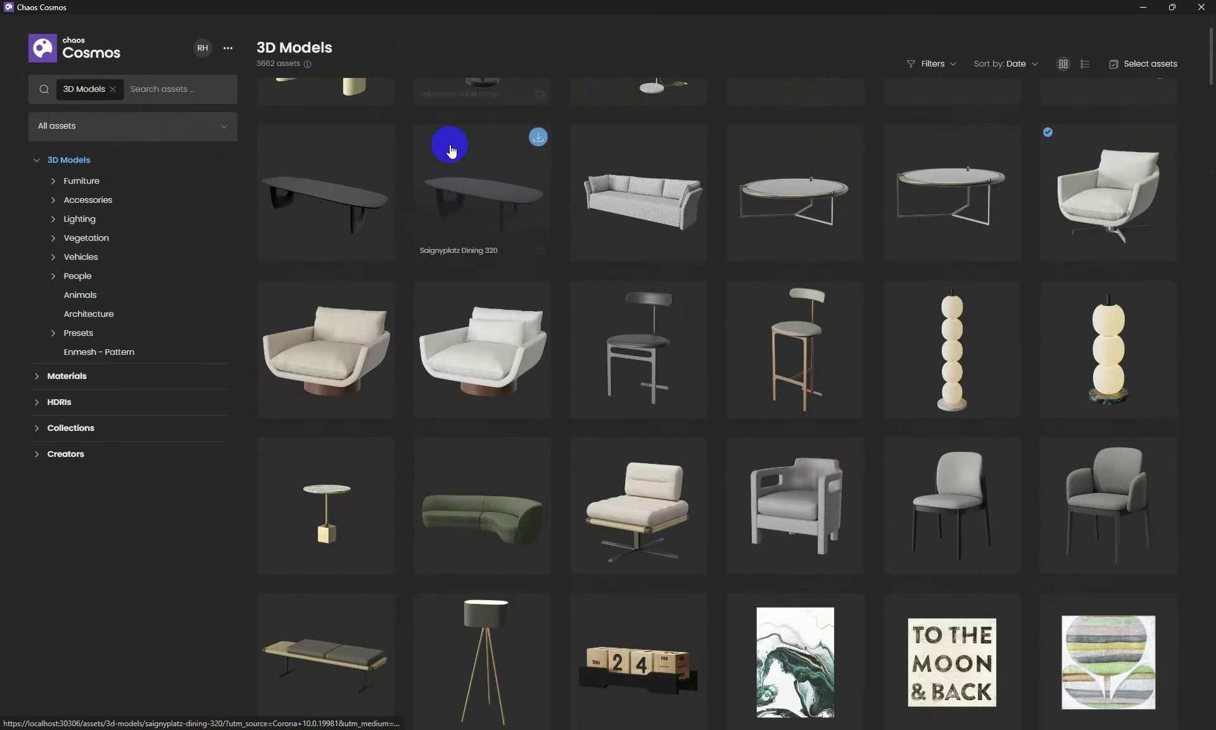
pyautogui.scroll(-15, 450, 150)
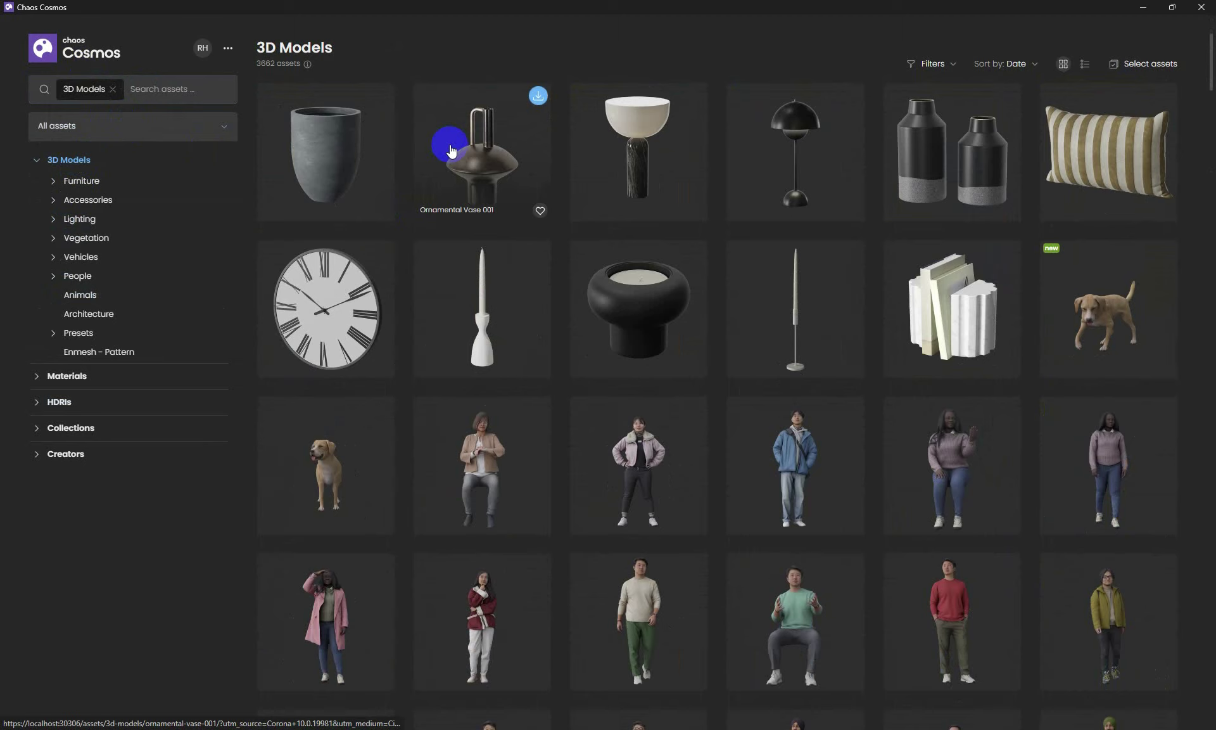
pyautogui.scroll(-8, 449, 149)
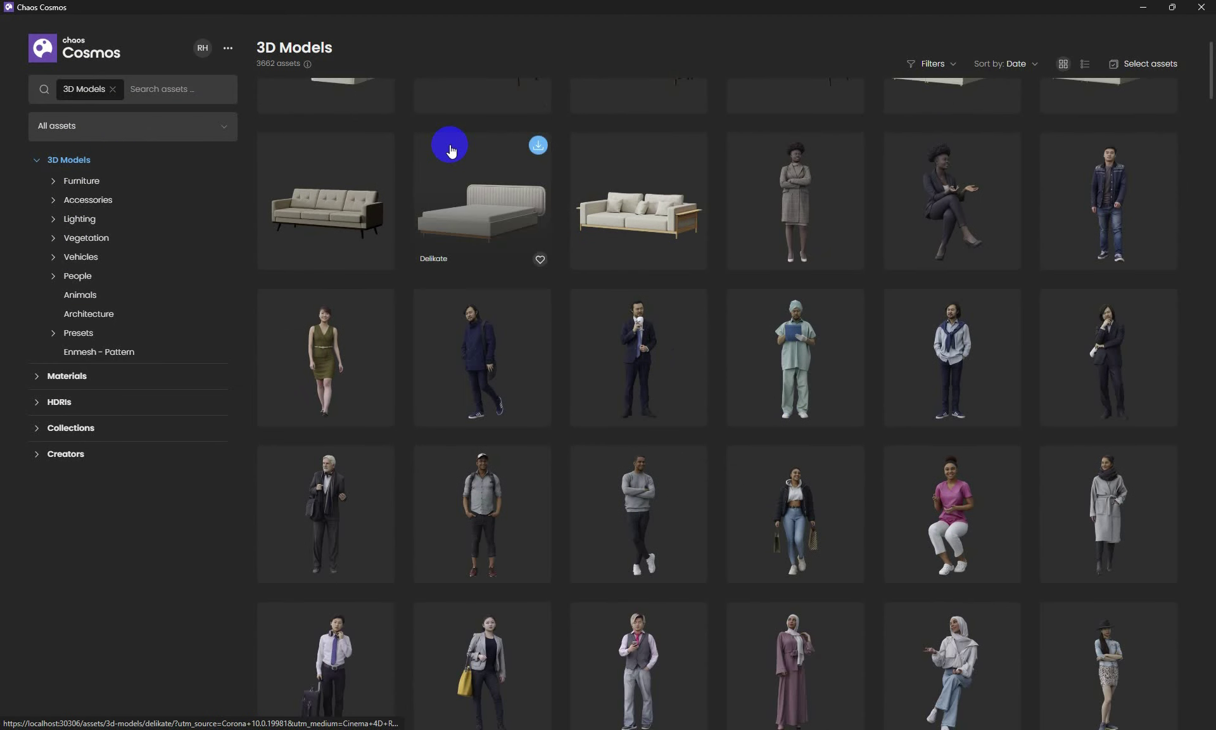
pyautogui.scroll(-12, 450, 149)
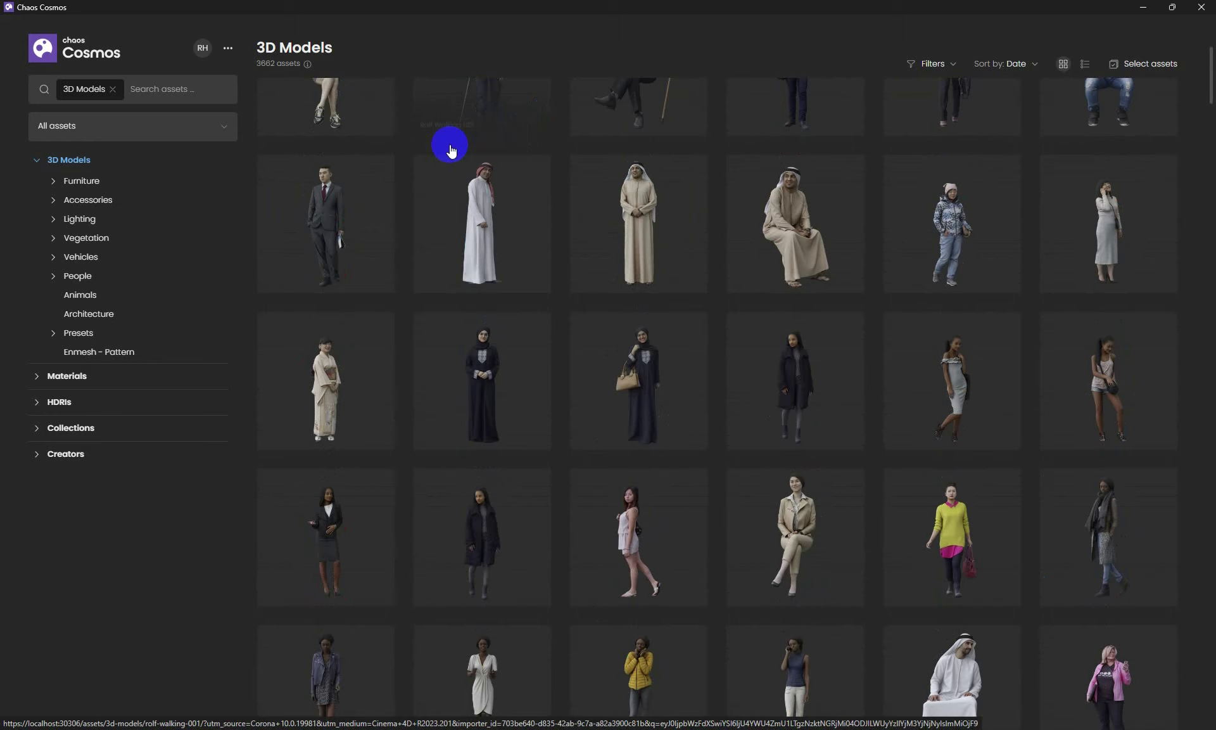
pyautogui.scroll(-20, 451, 149)
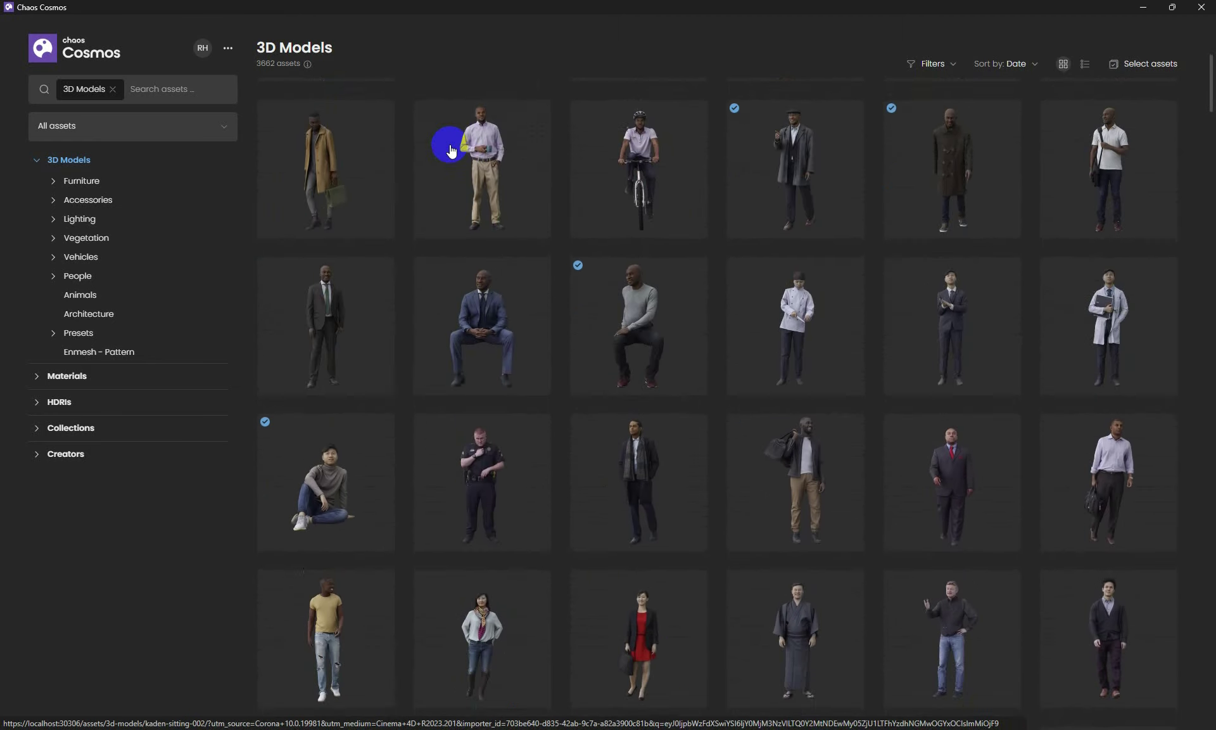
pyautogui.scroll(-8, 451, 149)
# Filter 3D Models to the 232 Downloaded assets and scroll through trees, grasses and furniture.
pyautogui.click(209, 126)
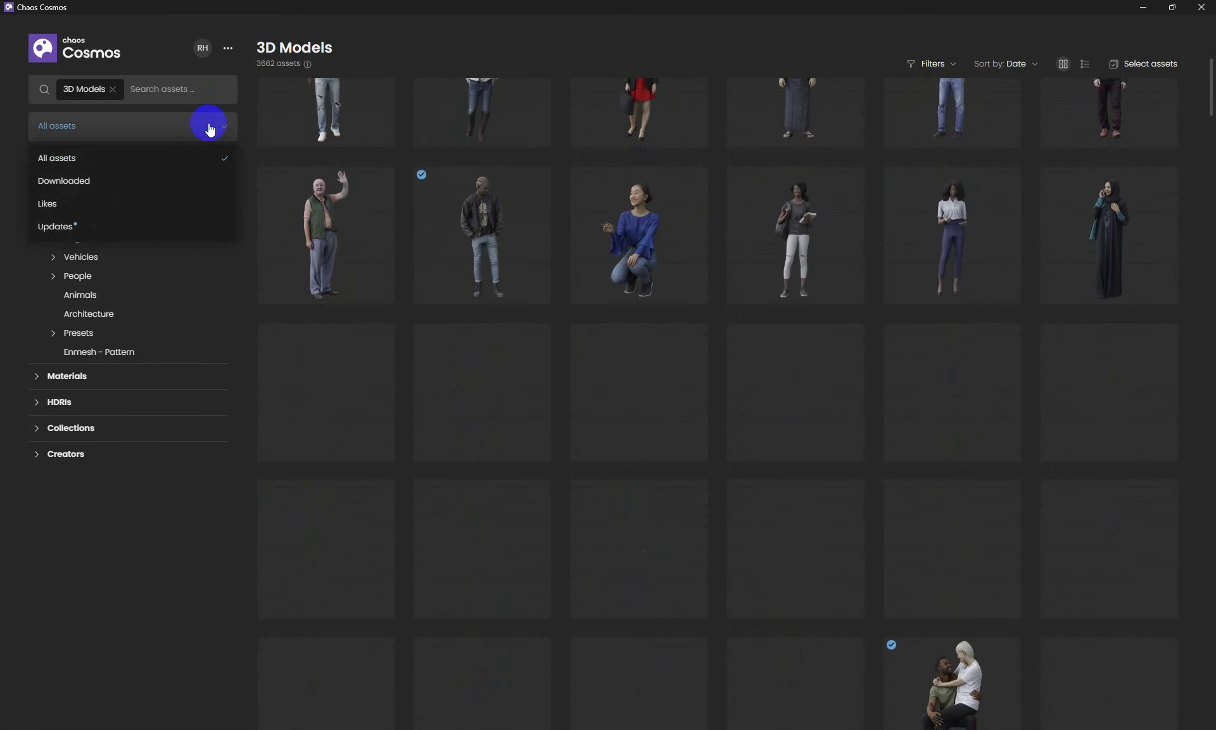
pyautogui.click(128, 183)
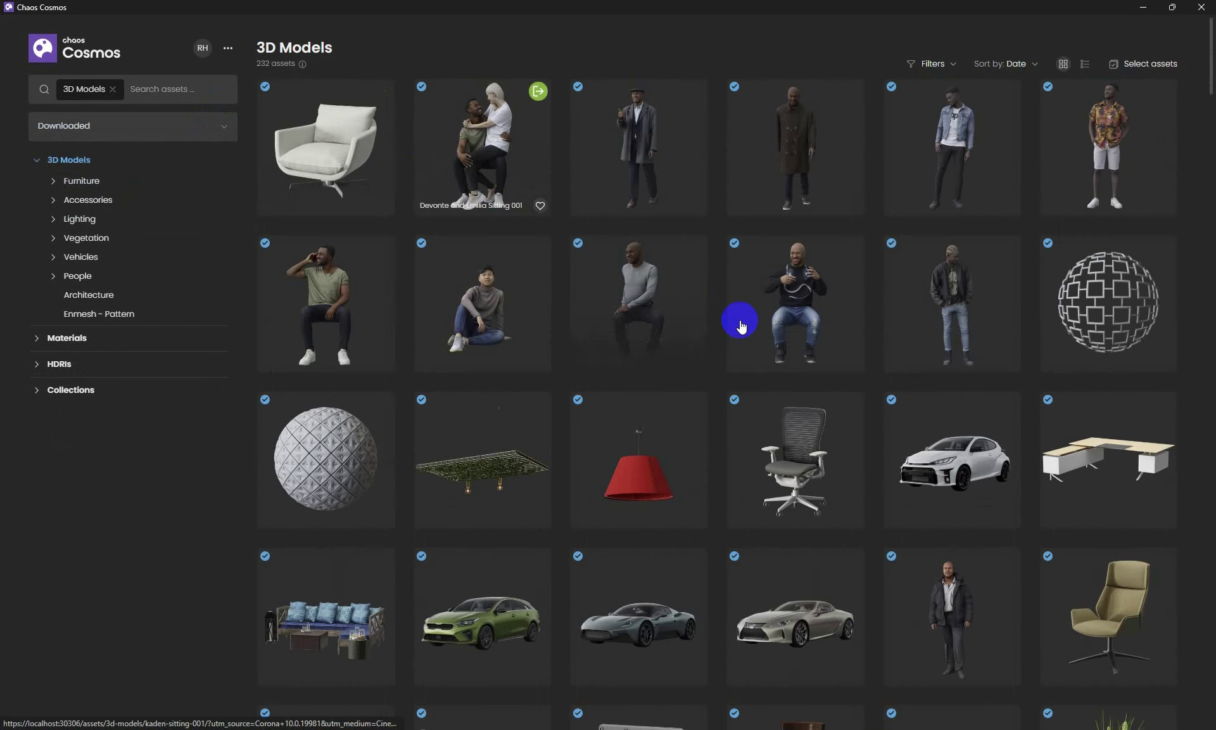
pyautogui.scroll(-6, 739, 320)
pyautogui.scroll(-13, 740, 321)
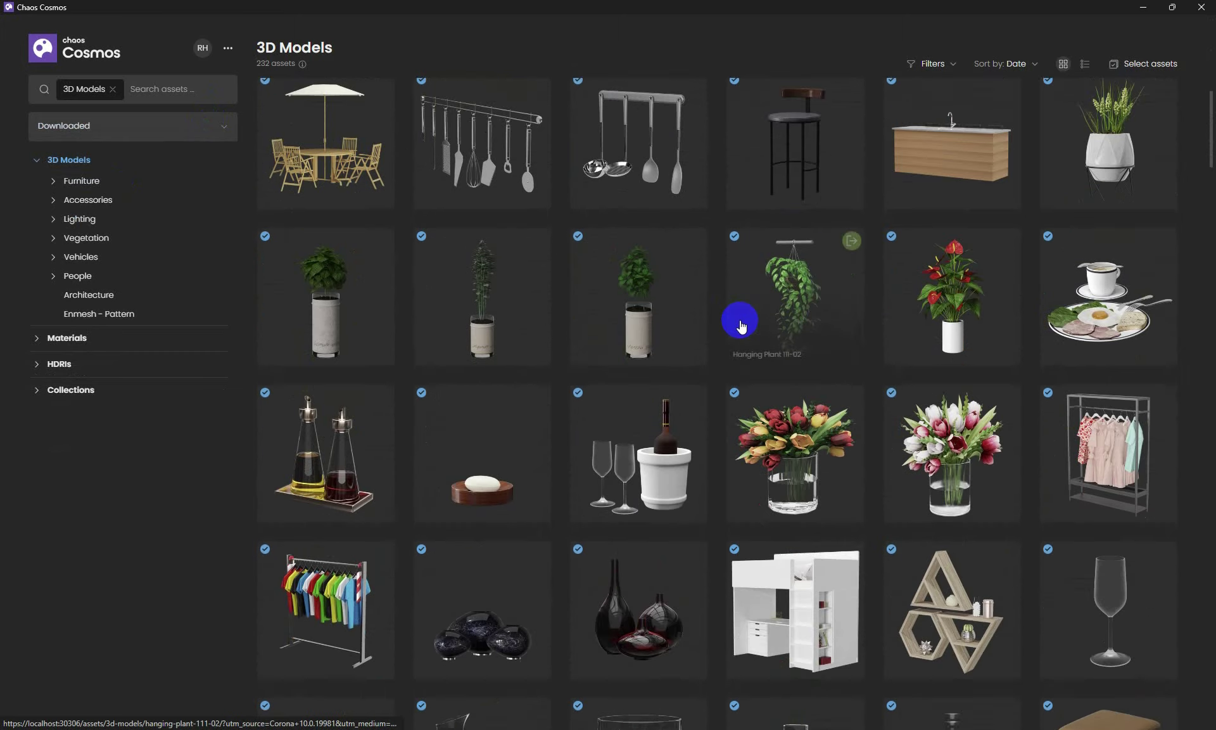
pyautogui.scroll(-3, 741, 326)
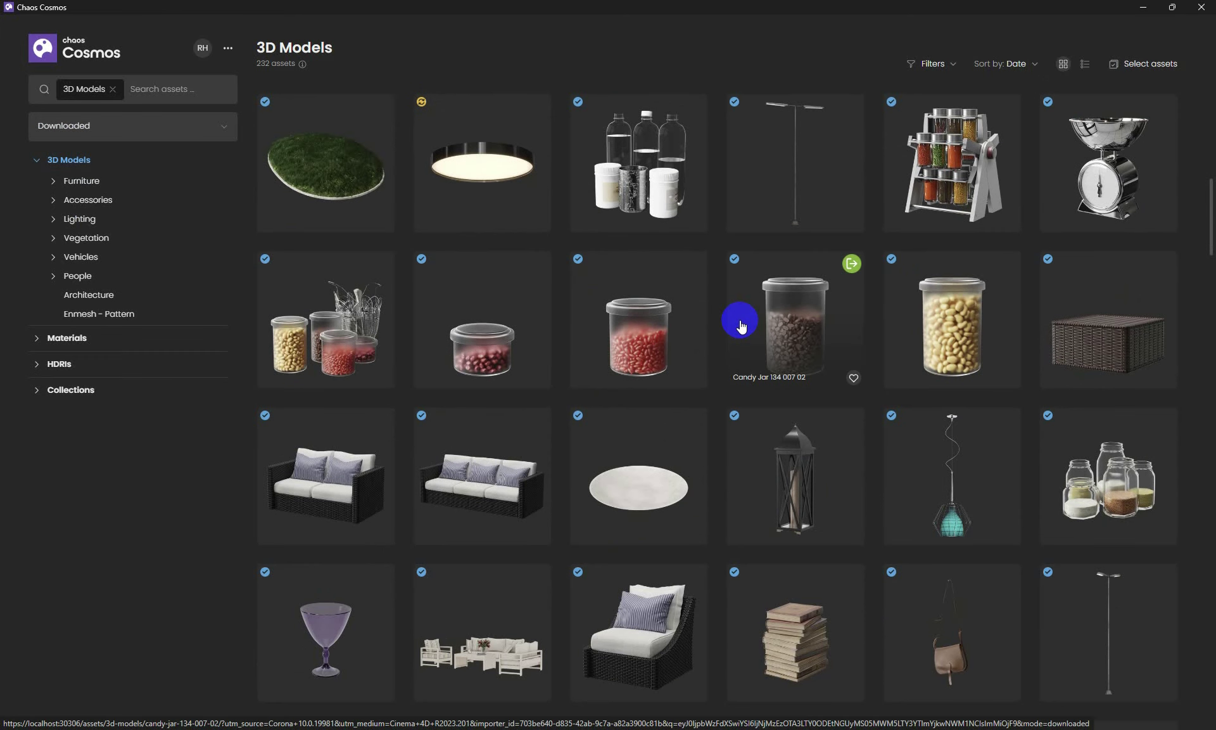
pyautogui.scroll(-10, 741, 326)
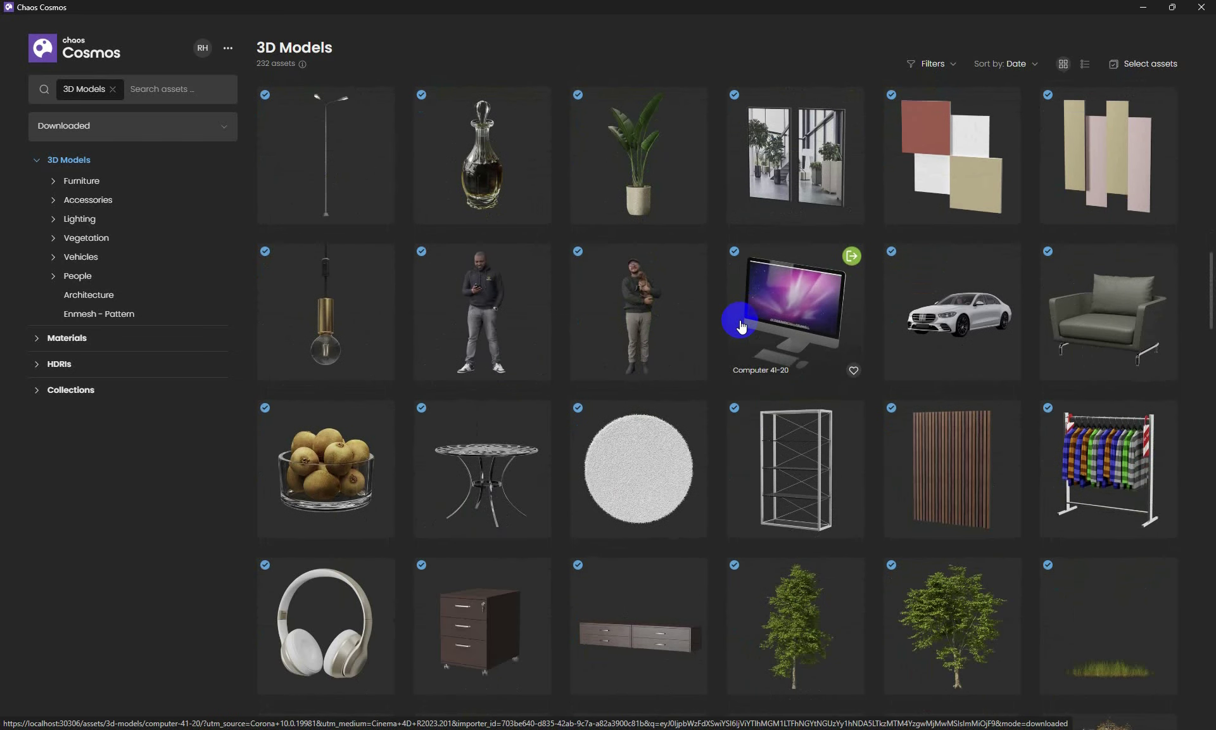
pyautogui.scroll(-5, 741, 326)
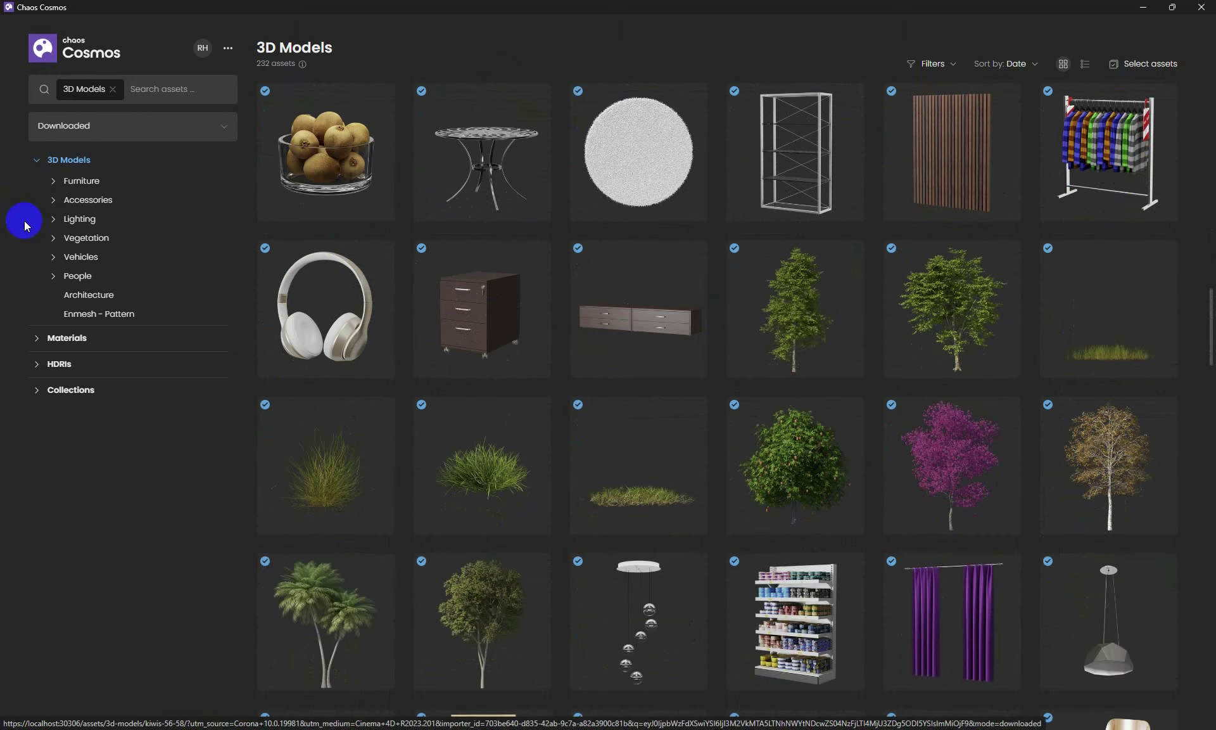
# Reopen the asset status filter while the empty Likes view is shown.
pyautogui.click(136, 128)
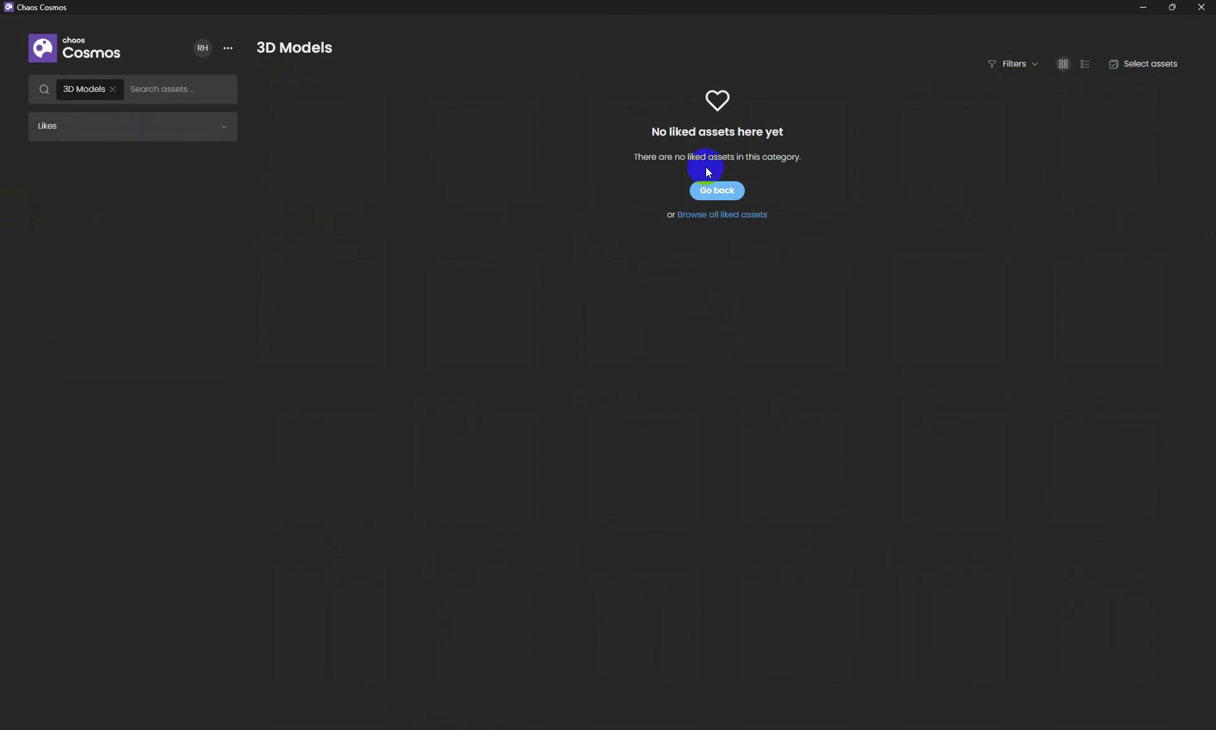
pyautogui.click(223, 129)
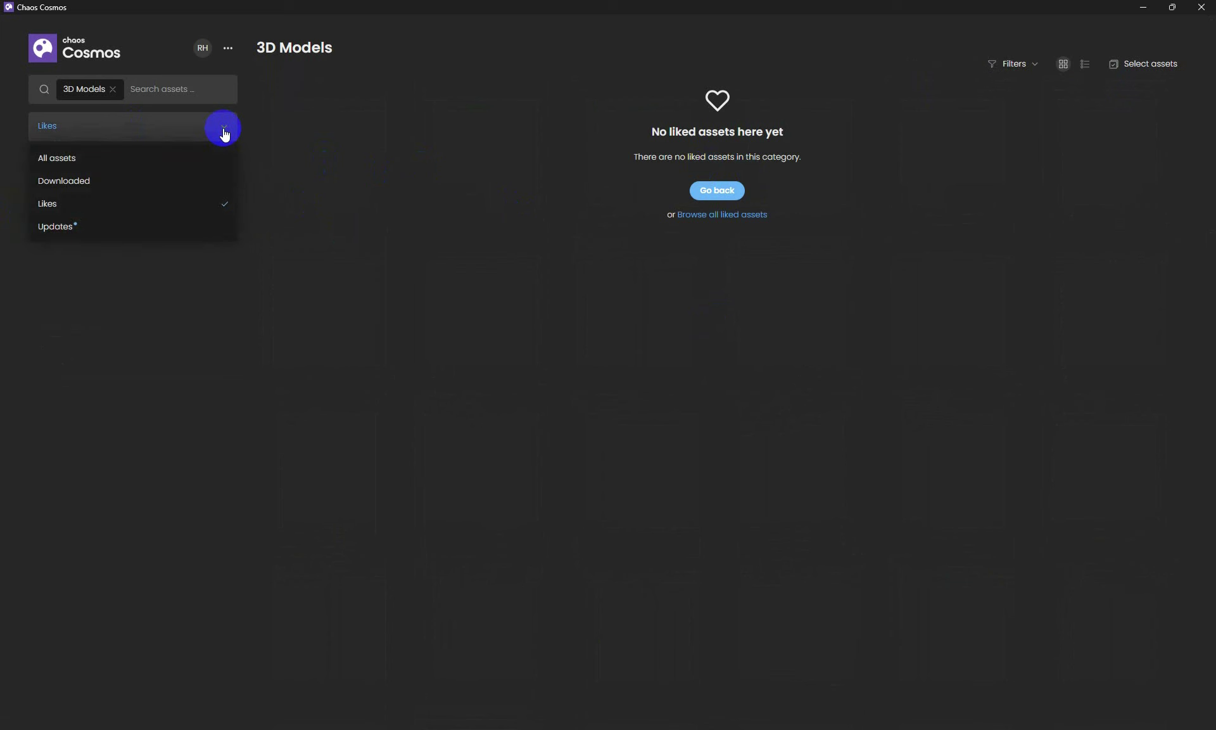
# Briefly show only models with updates, then reset the filter to All assets (3662 models).
pyautogui.click(112, 236)
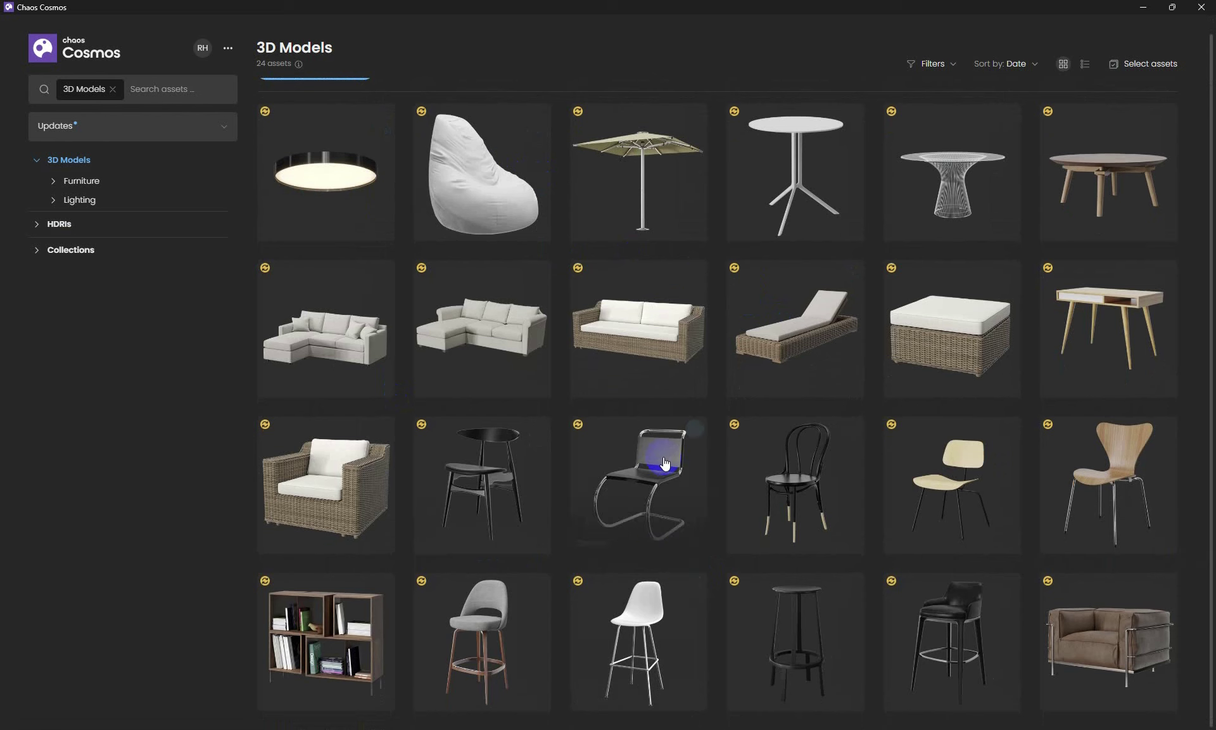
pyautogui.moveTo(664, 464)
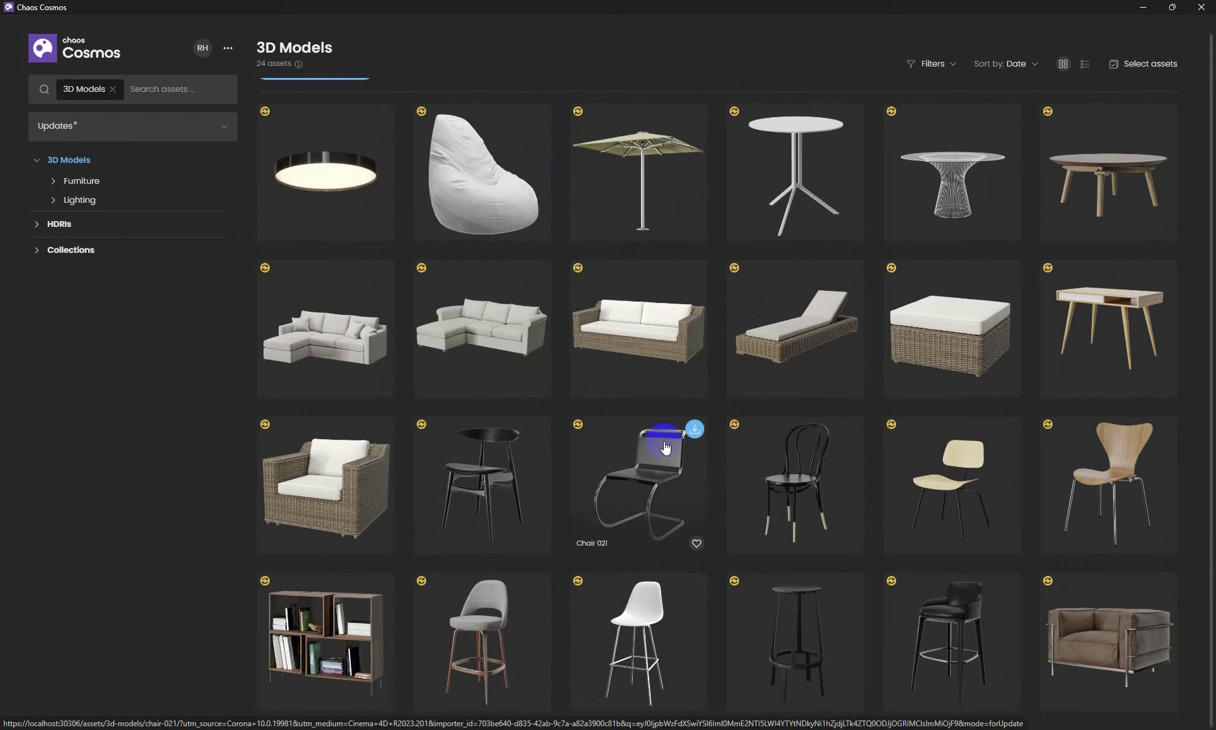
pyautogui.click(219, 129)
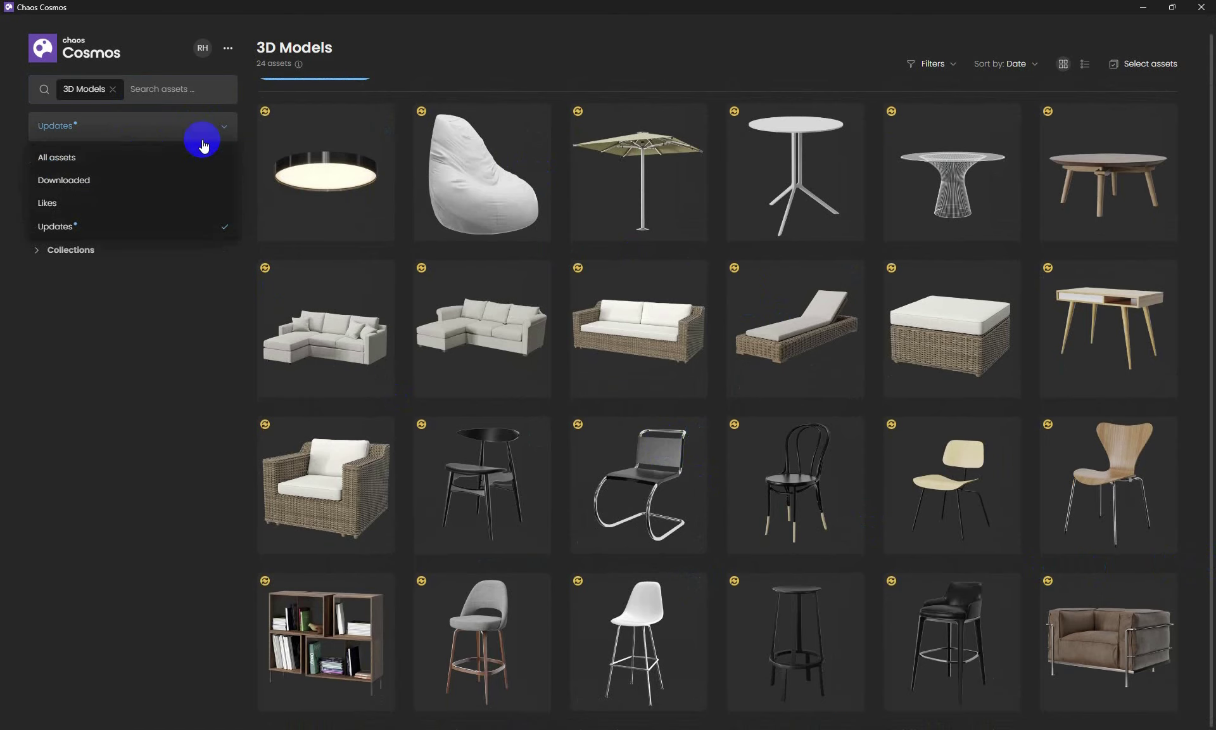
pyautogui.click(119, 158)
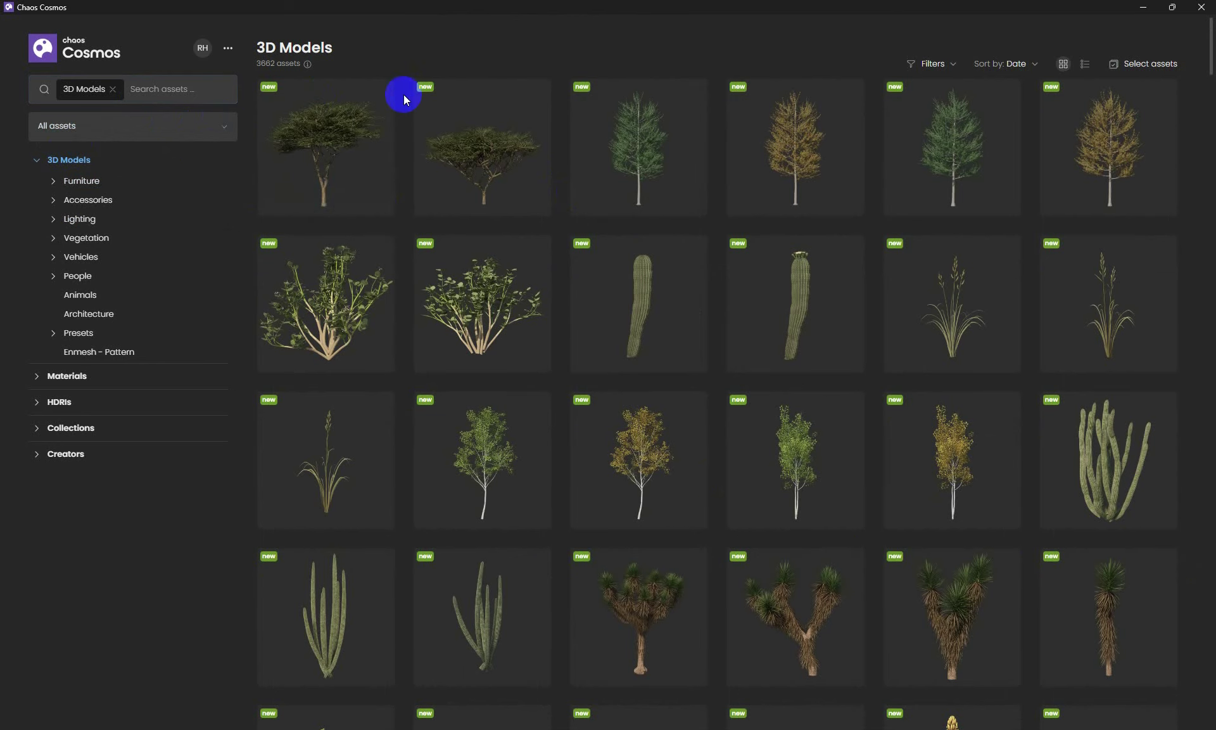
# Filter the Cosmos library to show only Downloaded assets.
pyautogui.click(153, 132)
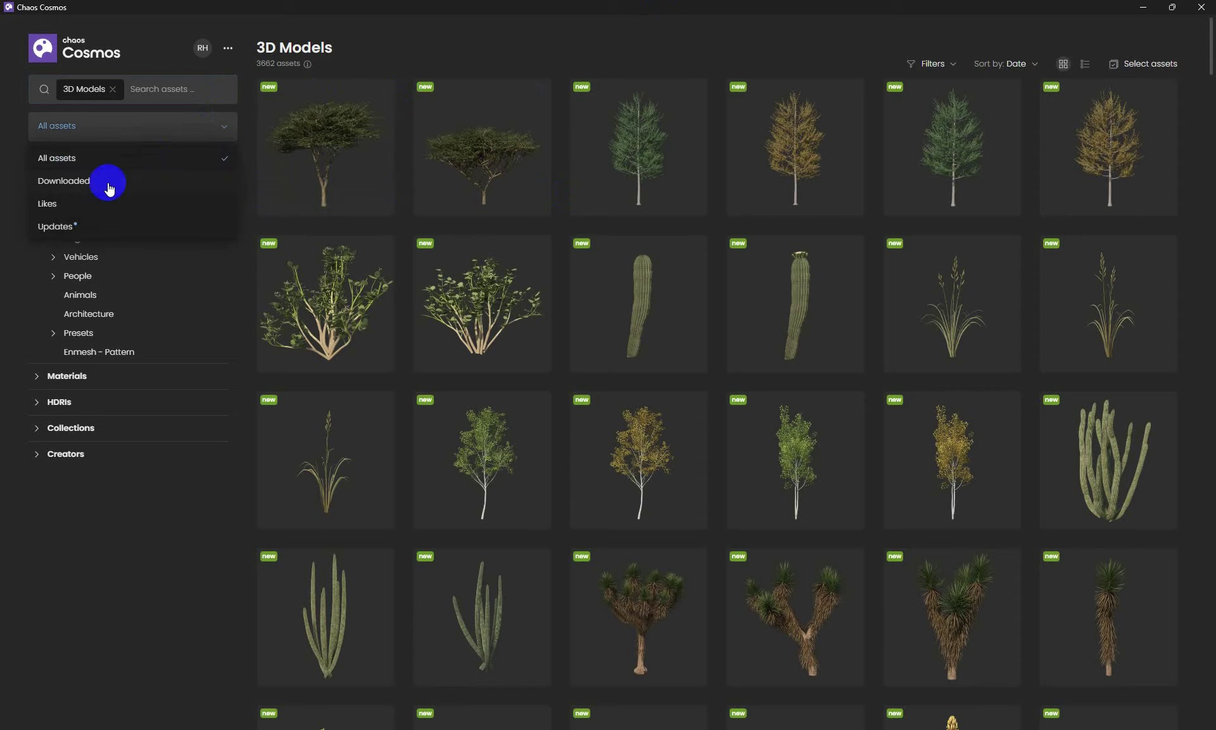
pyautogui.click(109, 184)
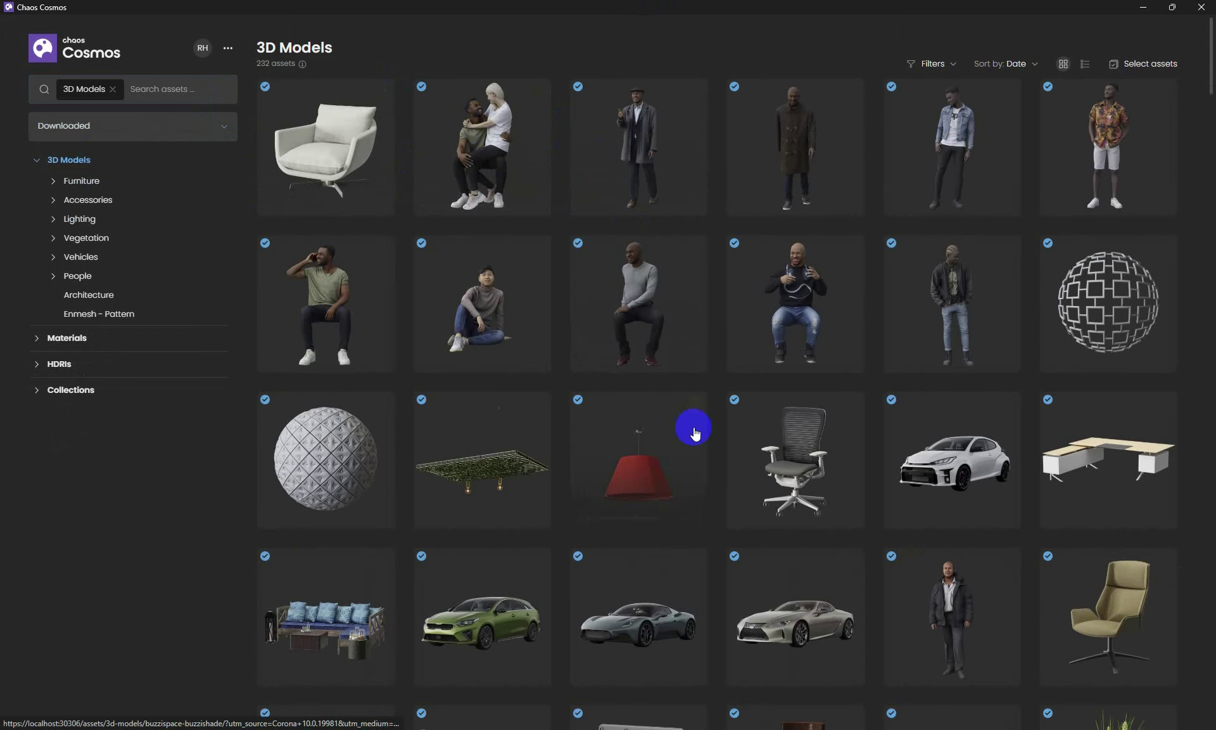
pyautogui.scroll(-2, 694, 432)
pyautogui.scroll(2, 694, 425)
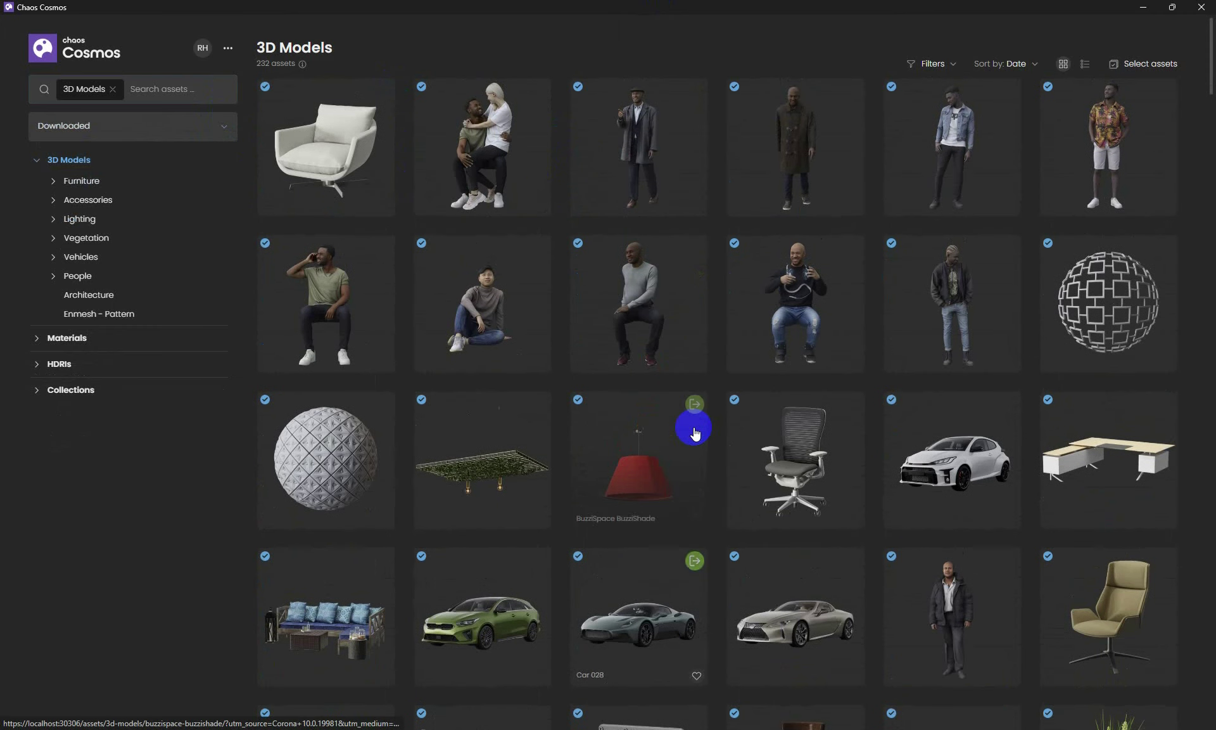
# Import the Rua Leblon armchair into the Cinema 4D scene.
pyautogui.click(354, 134)
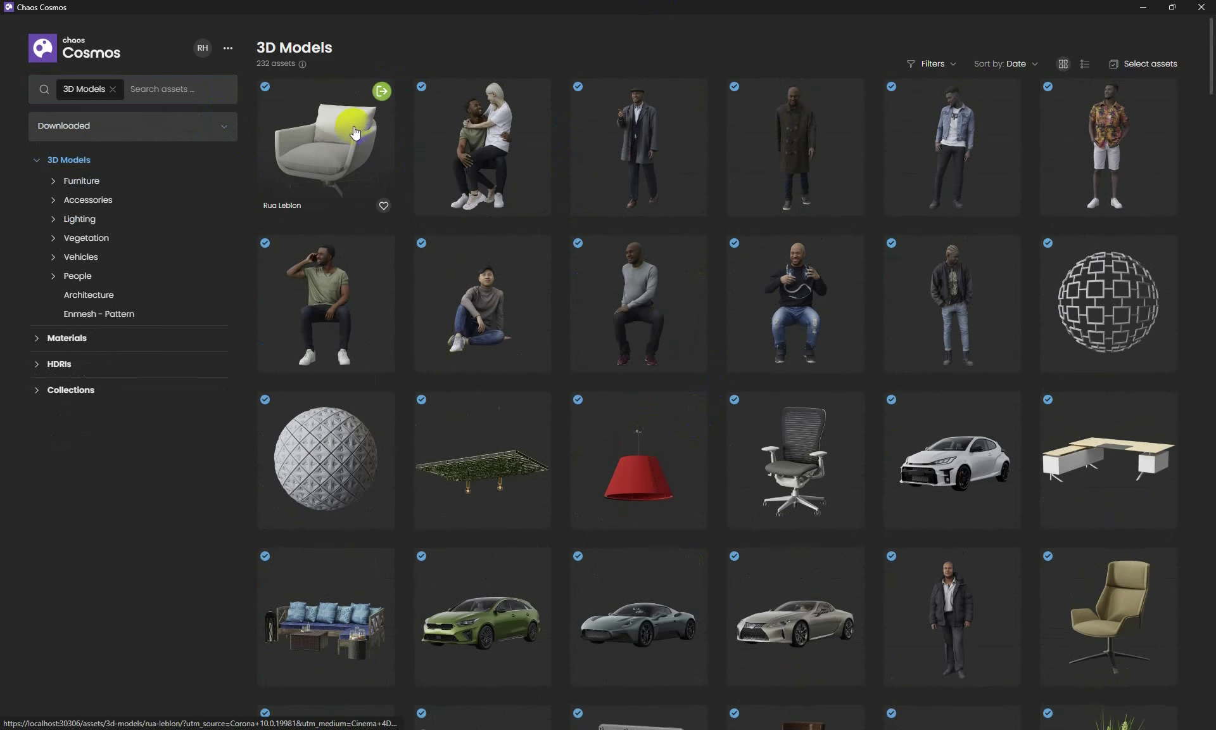
pyautogui.click(381, 93)
pyautogui.click(381, 95)
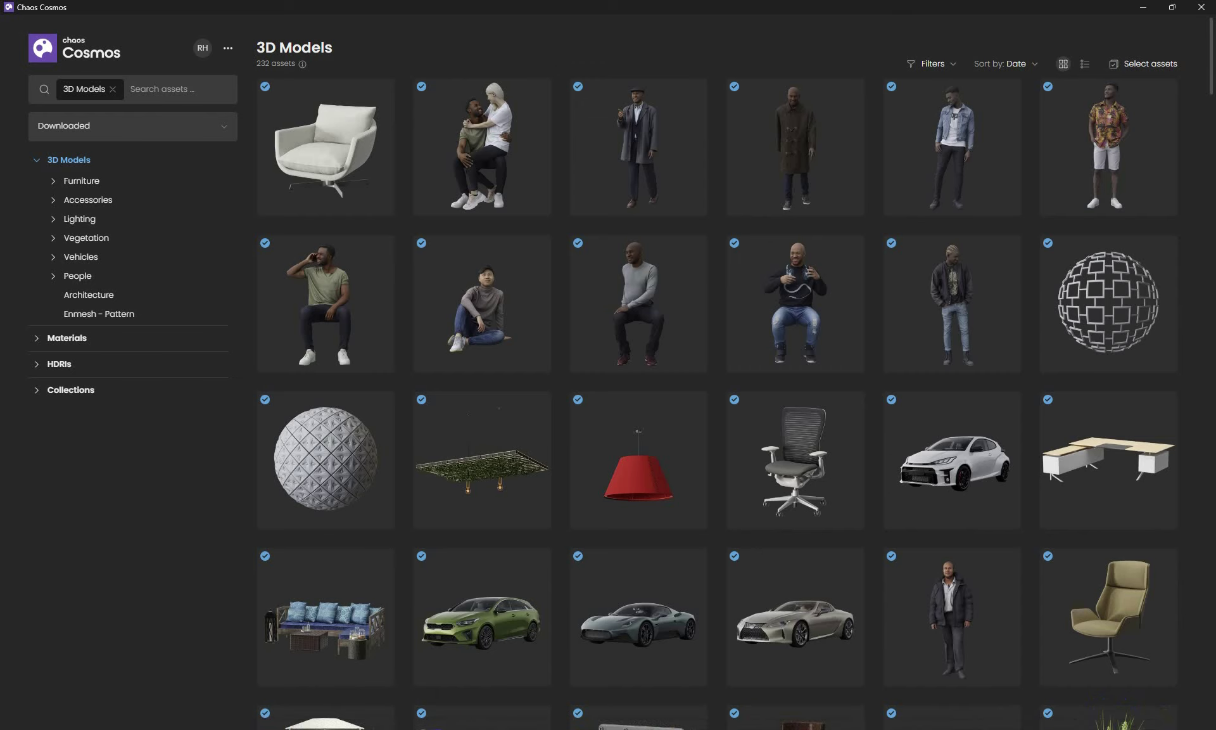
# In Cinema 4D, orbit around the proxy's bounding box and select the Rua Leblon object.
pyautogui.moveTo(439, 727)
pyautogui.click(443, 681)
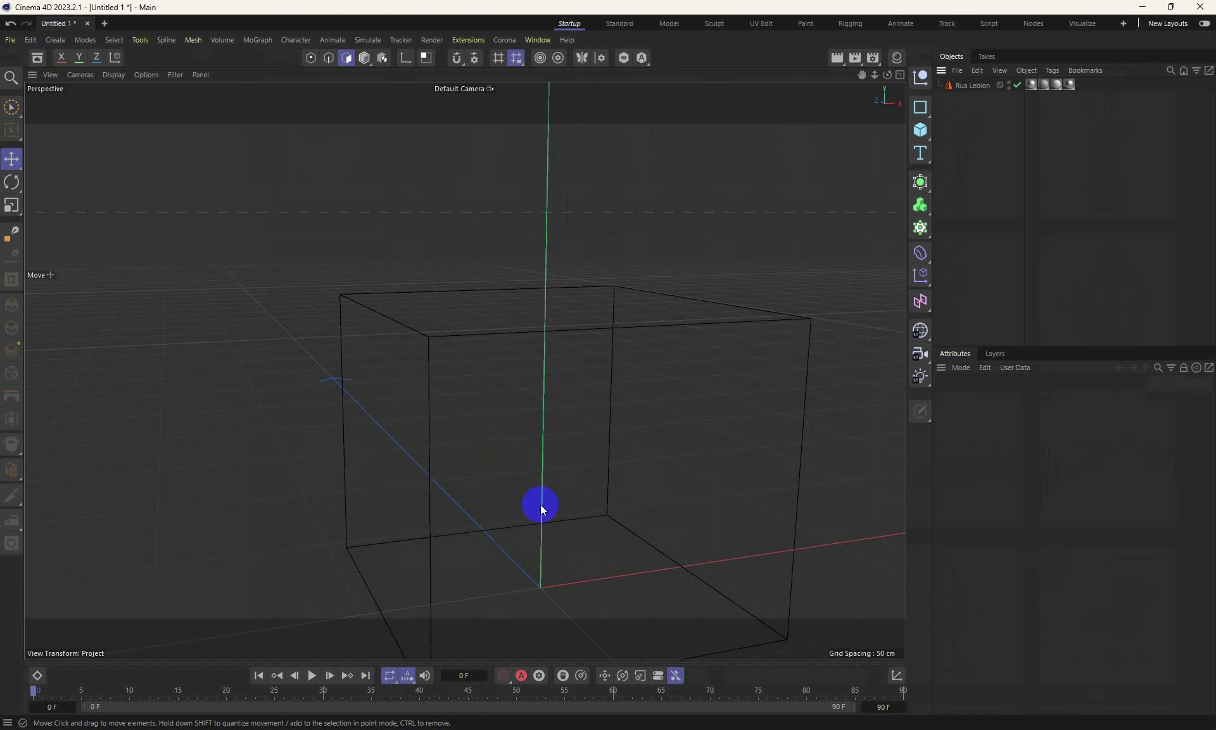
pyautogui.scroll(-2, 484, 340)
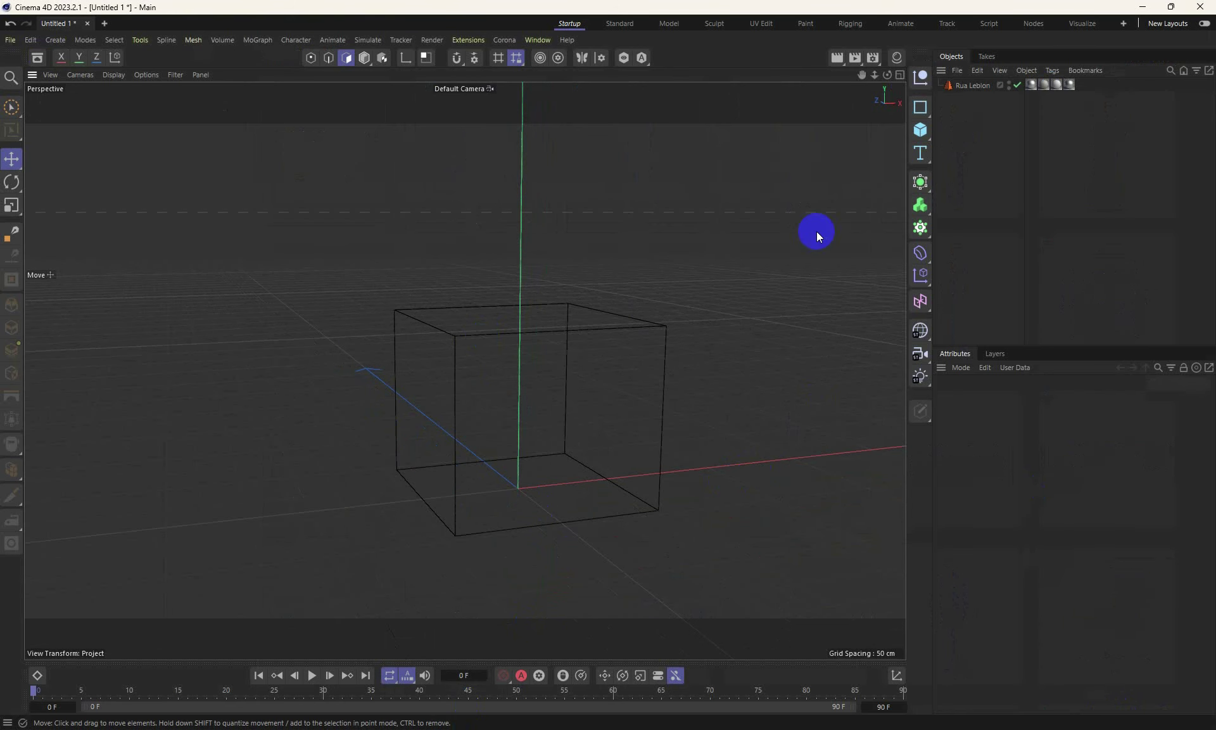
pyautogui.moveTo(889, 78); pyautogui.dragTo(562, 306)
pyautogui.moveTo(893, 72); pyautogui.dragTo(895, 75)
pyautogui.click(984, 90)
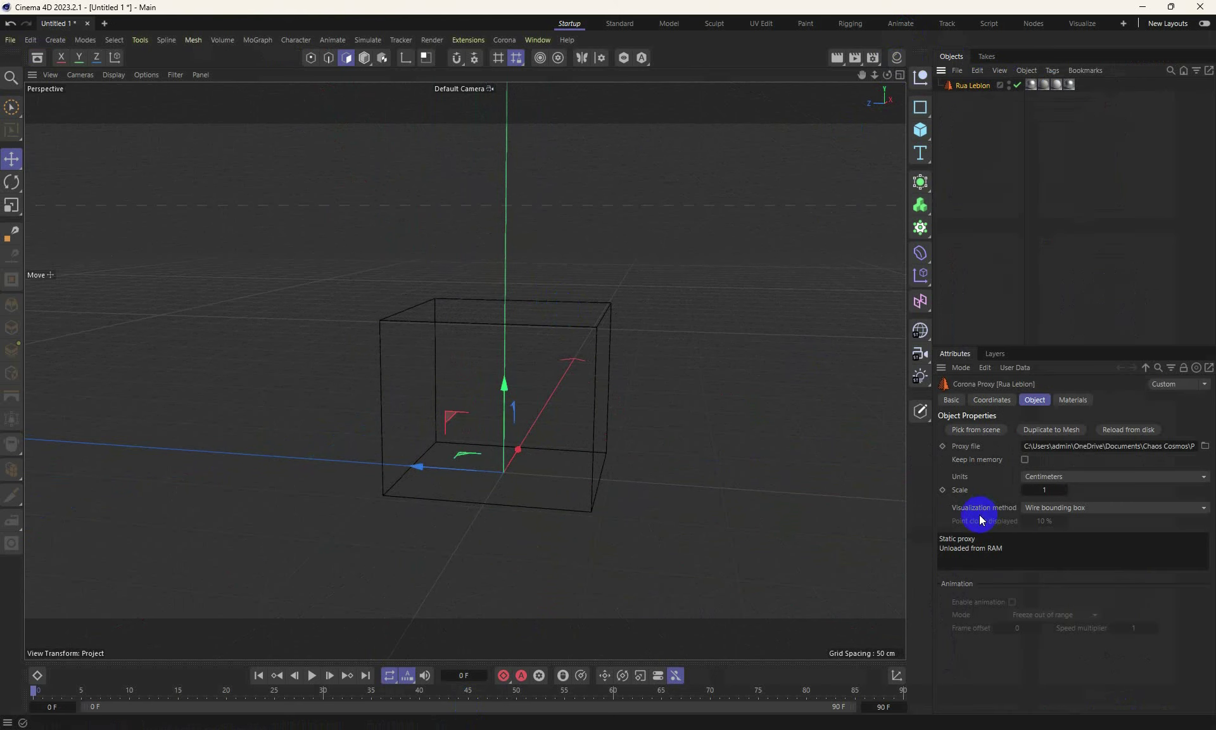
# Set the Rua Leblon proxy's Visualization method to Full mesh.
pyautogui.click(1063, 510)
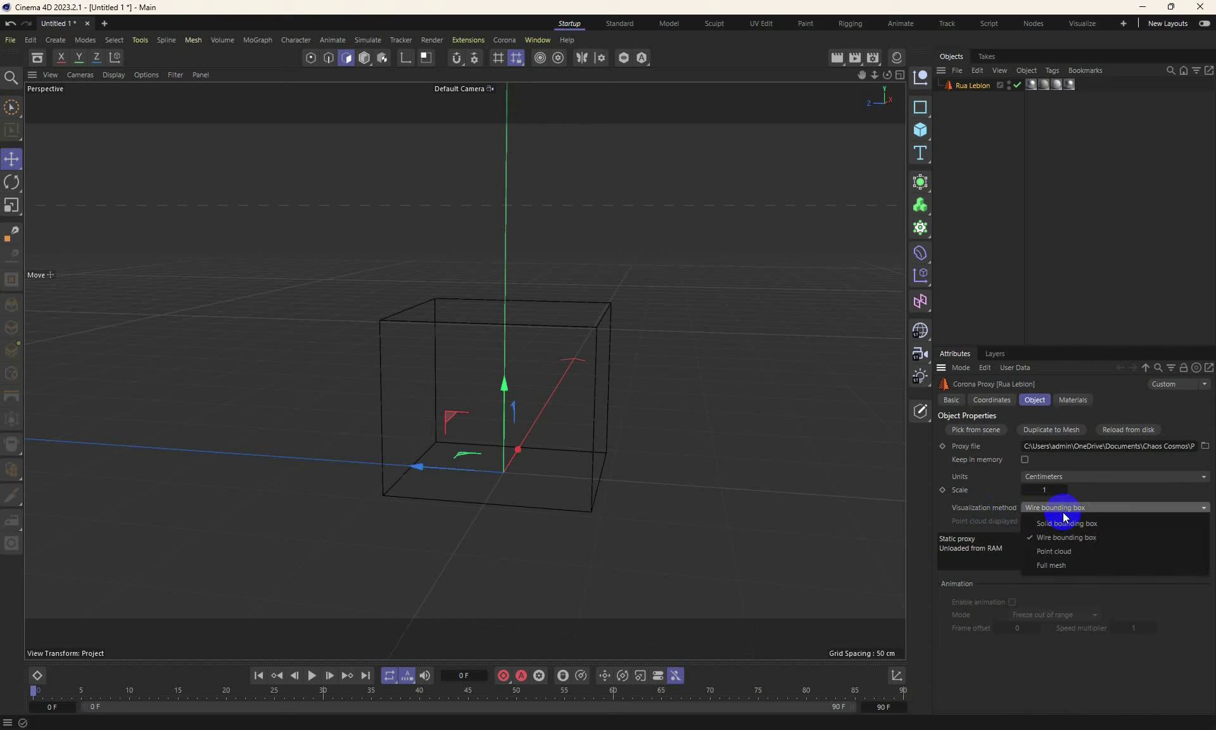
pyautogui.click(1066, 565)
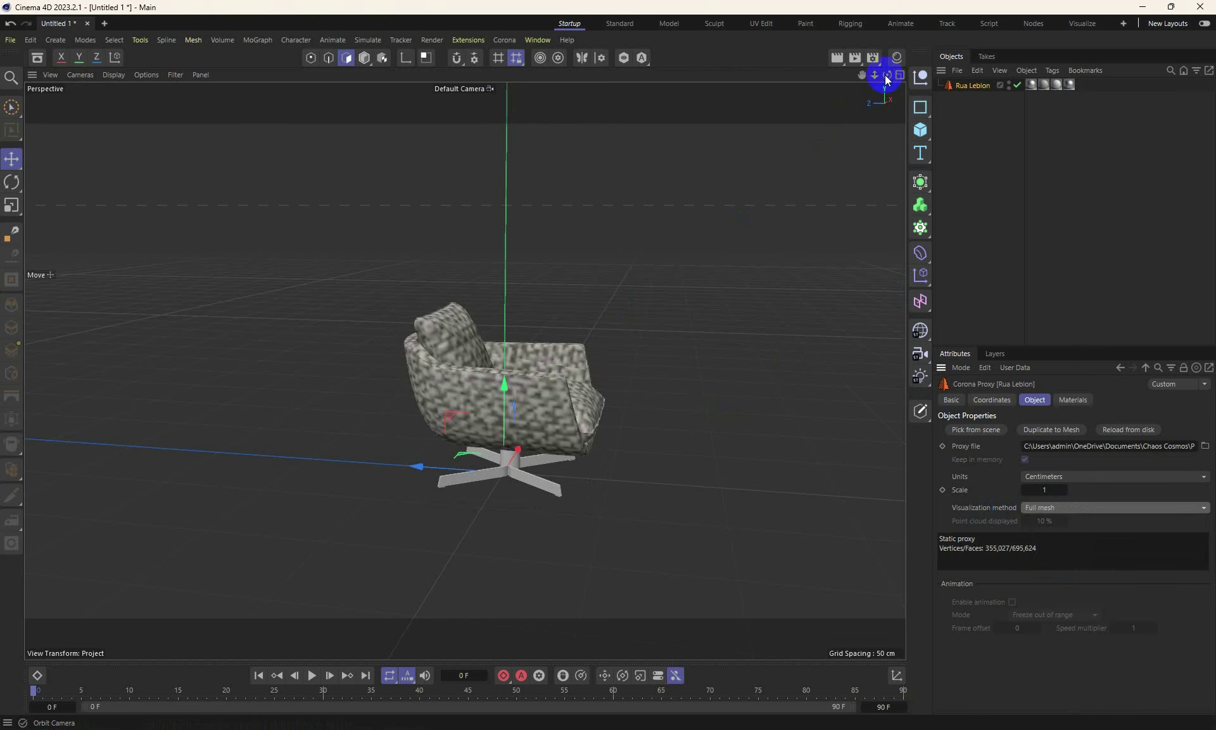
pyautogui.moveTo(887, 74); pyautogui.dragTo(465, 370)
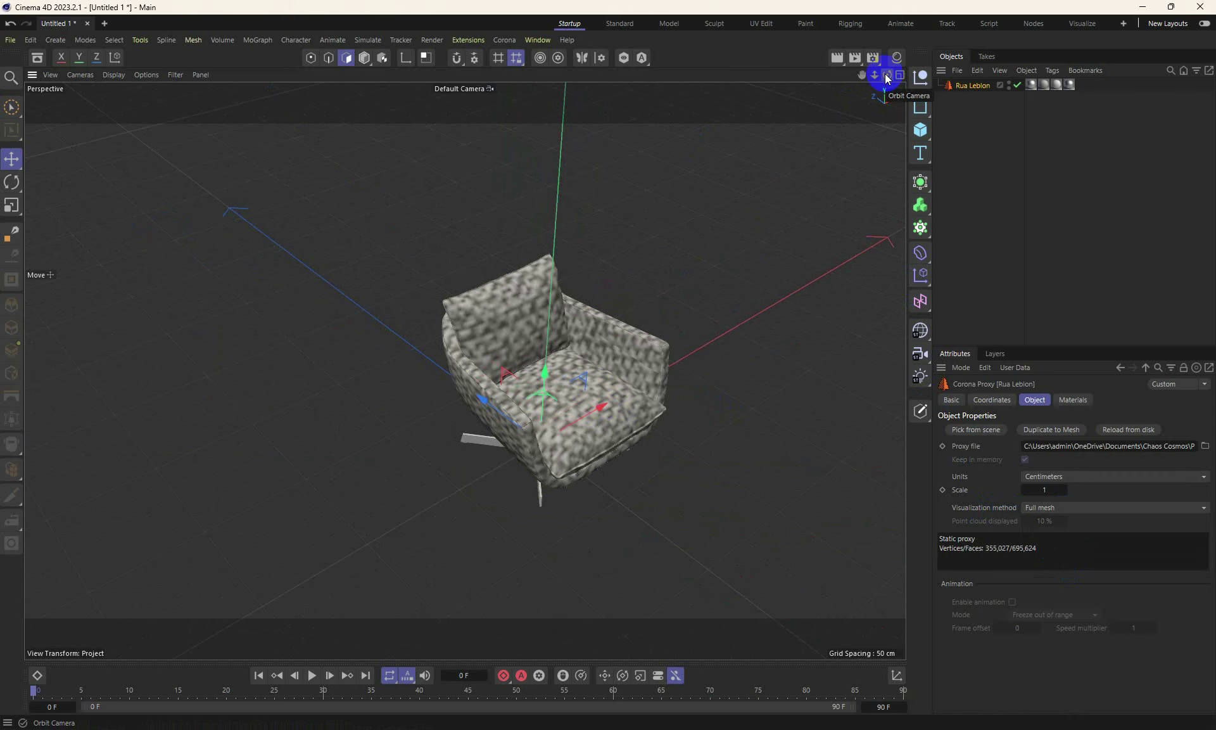
# Delete the fourteen materials from Label_mtl through Base_mtl, then select Fabric_mtl.2.
pyautogui.click(898, 58)
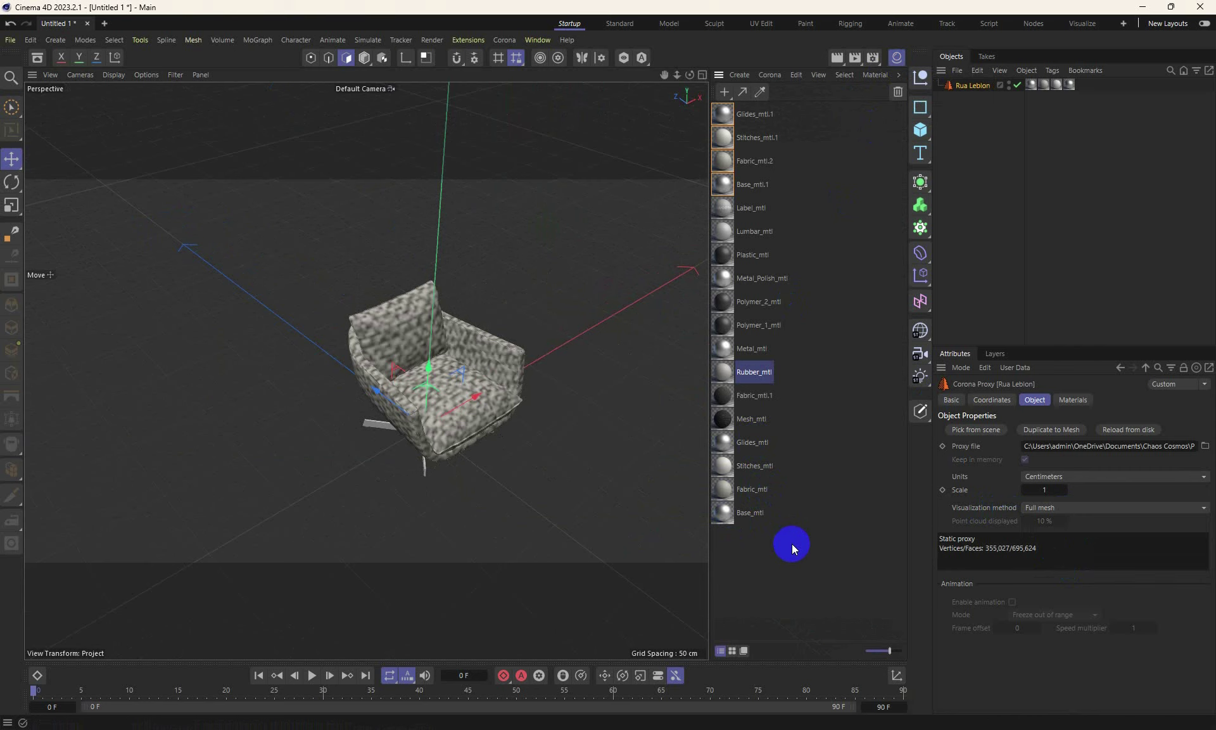
pyautogui.click(735, 210)
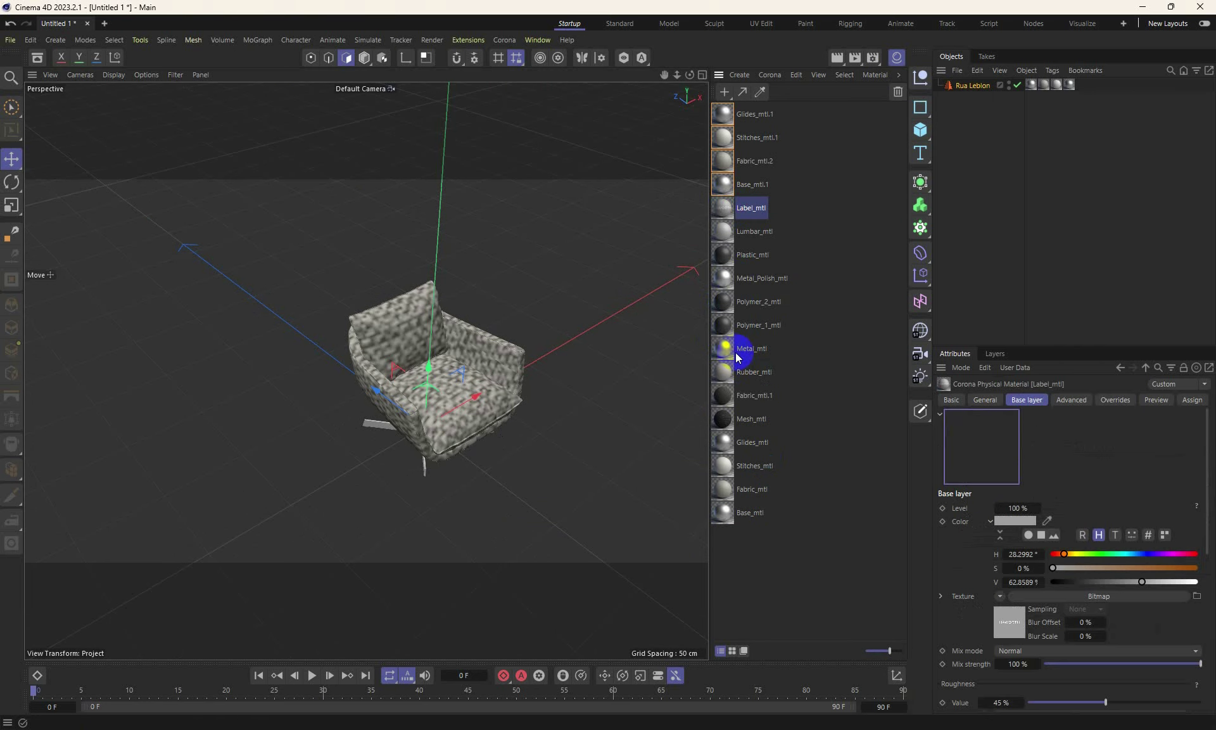
pyautogui.keyDown('shift'); pyautogui.click(726, 518); pyautogui.keyUp('shift')
pyautogui.press('Delete')
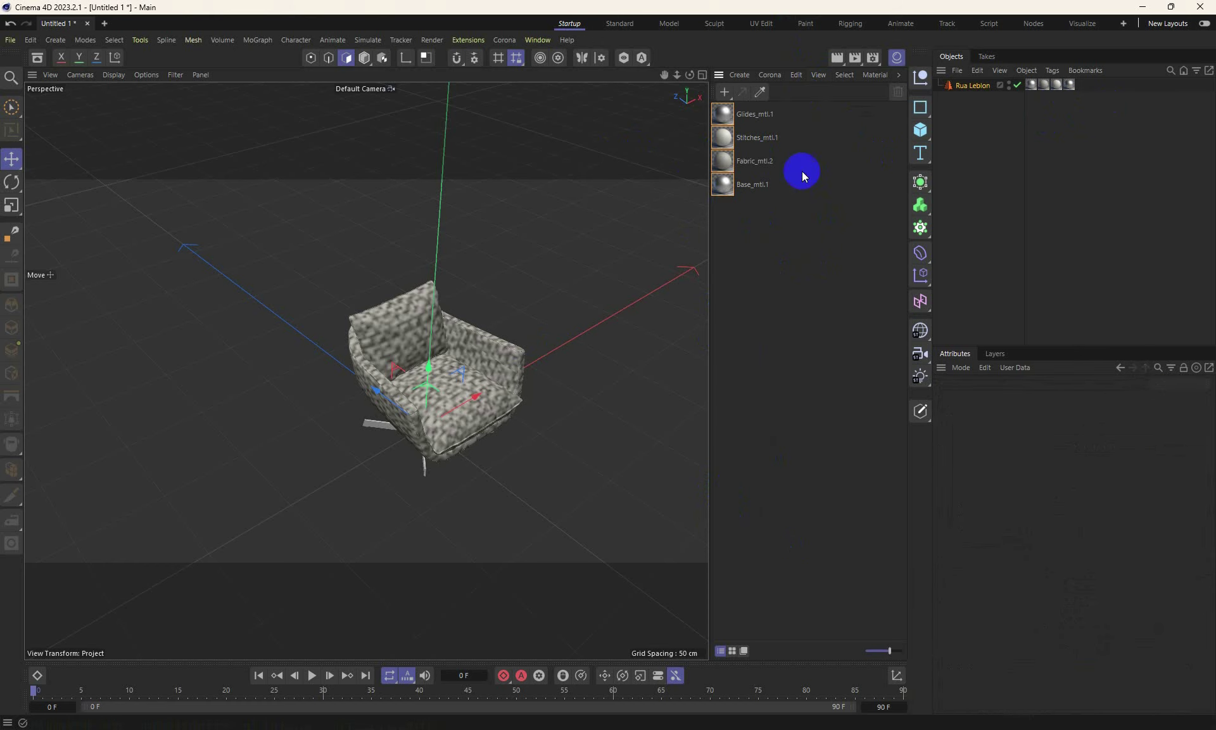
pyautogui.click(738, 160)
# Set Fabric_mtl.2's viewport preview size to 2048x2048.
pyautogui.doubleClick(722, 163)
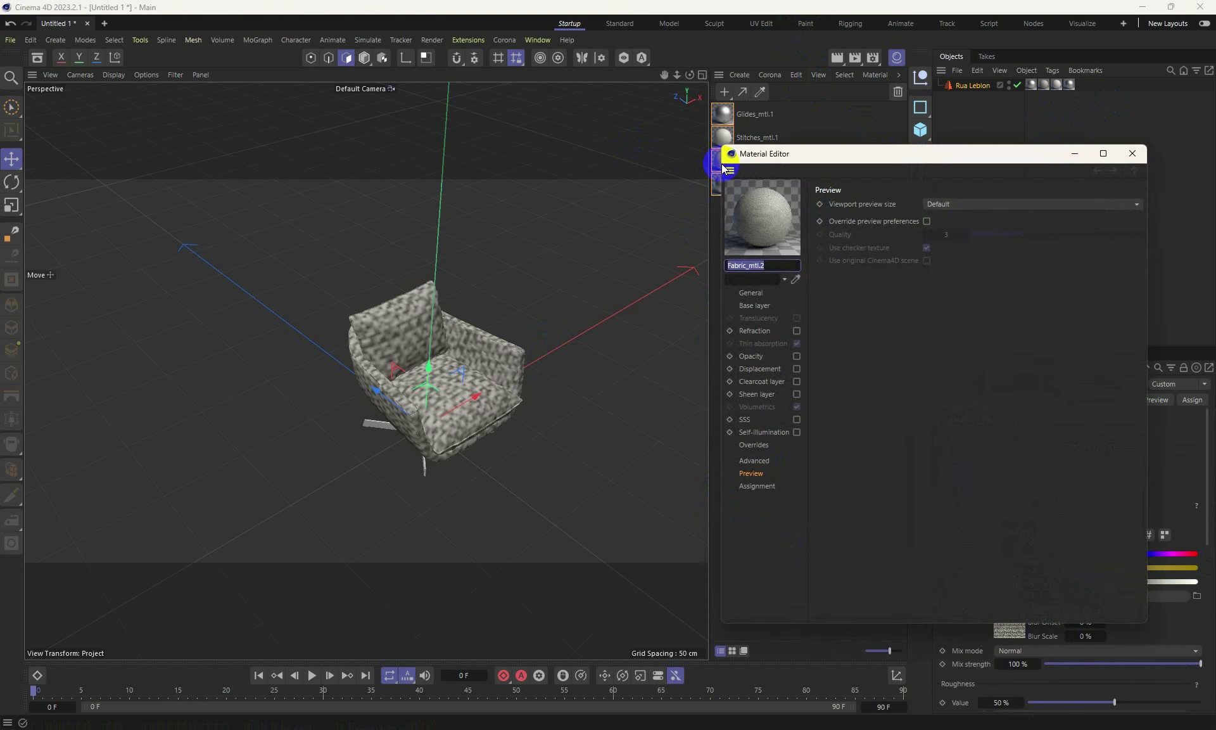
pyautogui.click(752, 306)
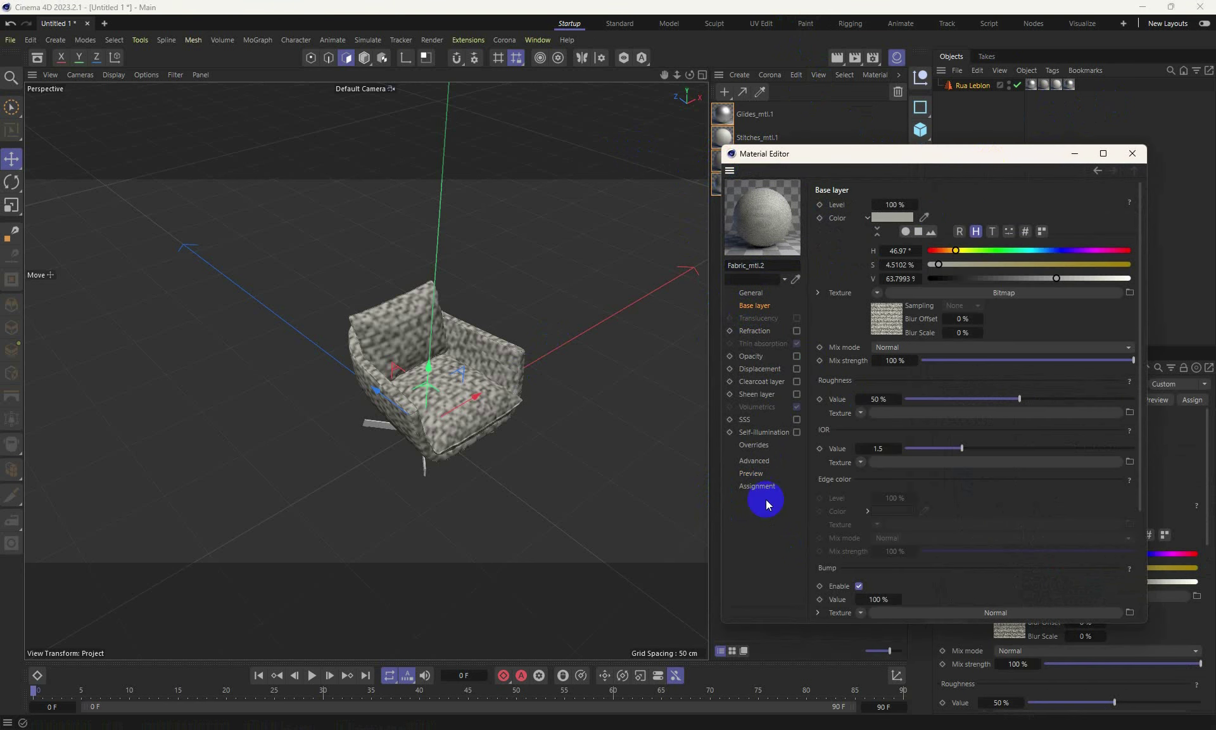
pyautogui.scroll(5, 430, 368)
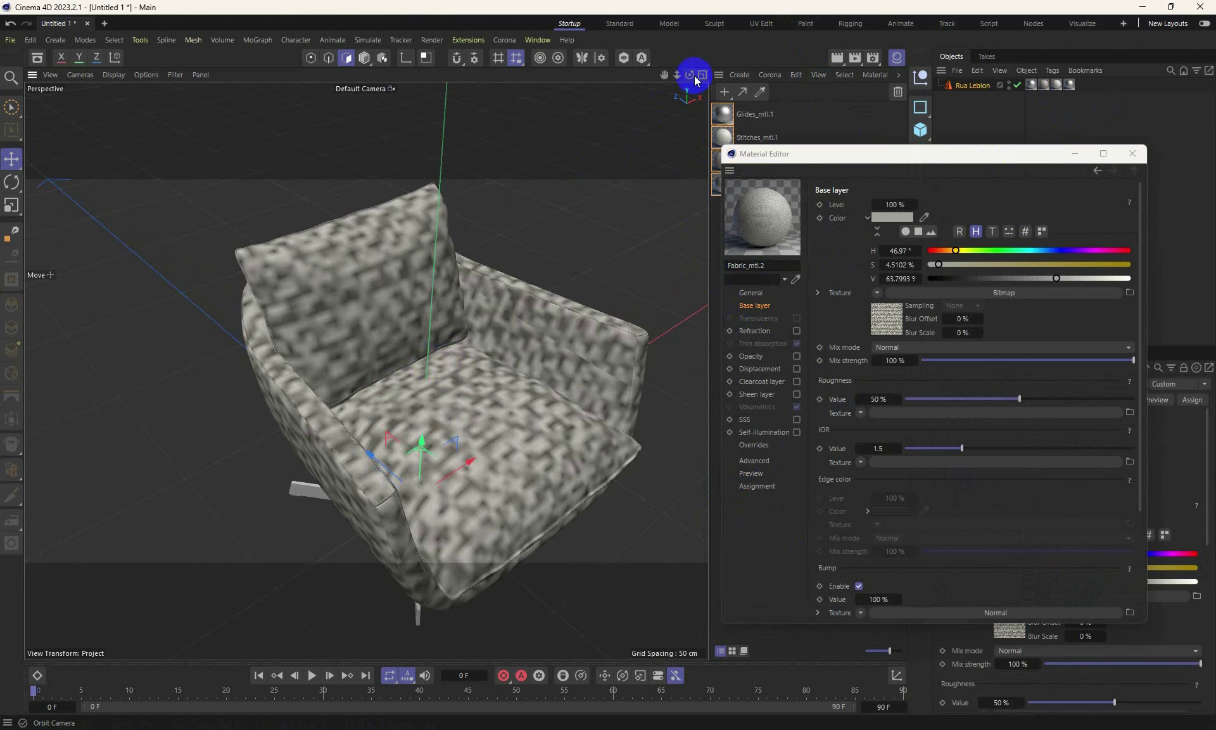
pyautogui.moveTo(689, 74); pyautogui.dragTo(621, 374)
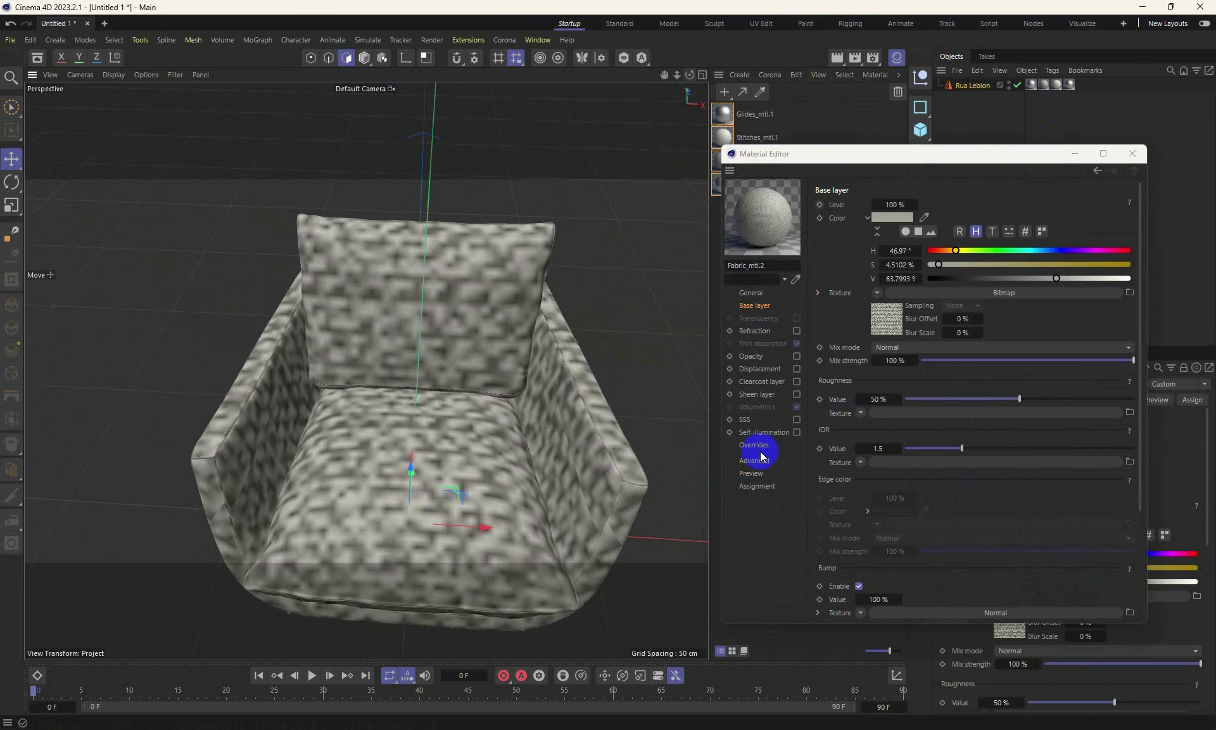
pyautogui.click(752, 474)
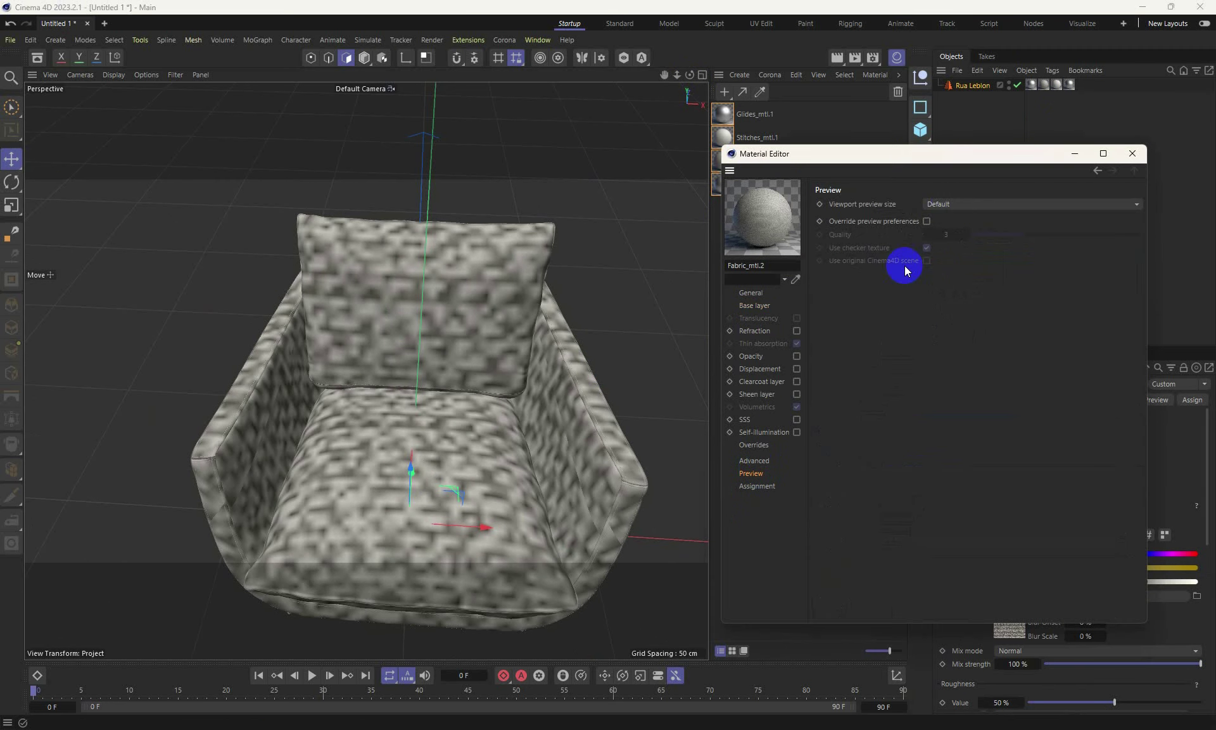
pyautogui.click(955, 211)
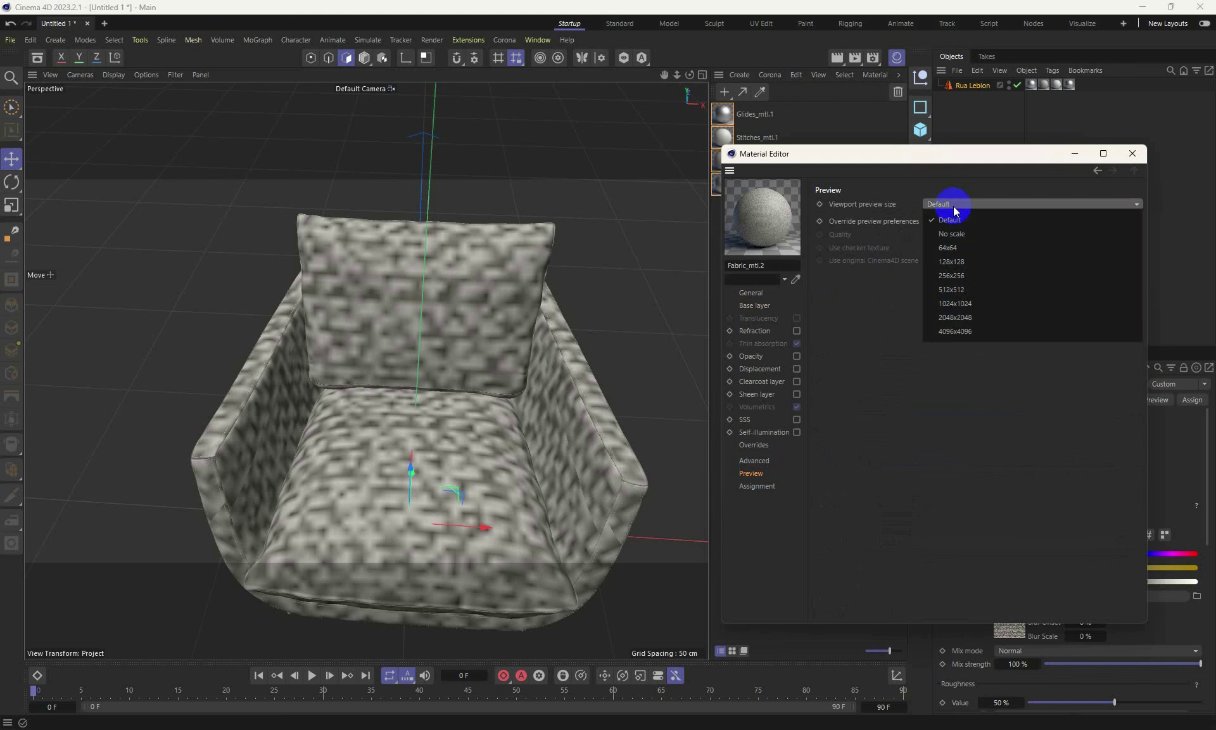
pyautogui.click(956, 317)
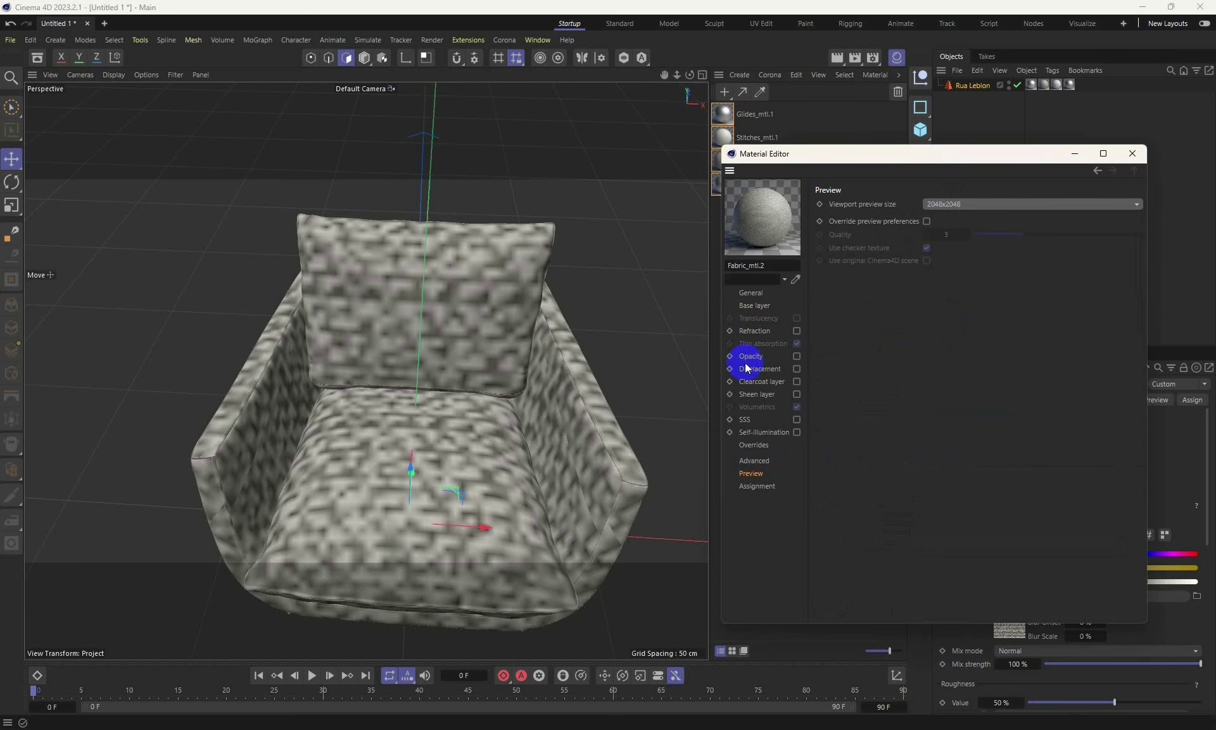
# Zoom in on the seat fabric and back out, then close the Material Editor.
pyautogui.scroll(4, 491, 484)
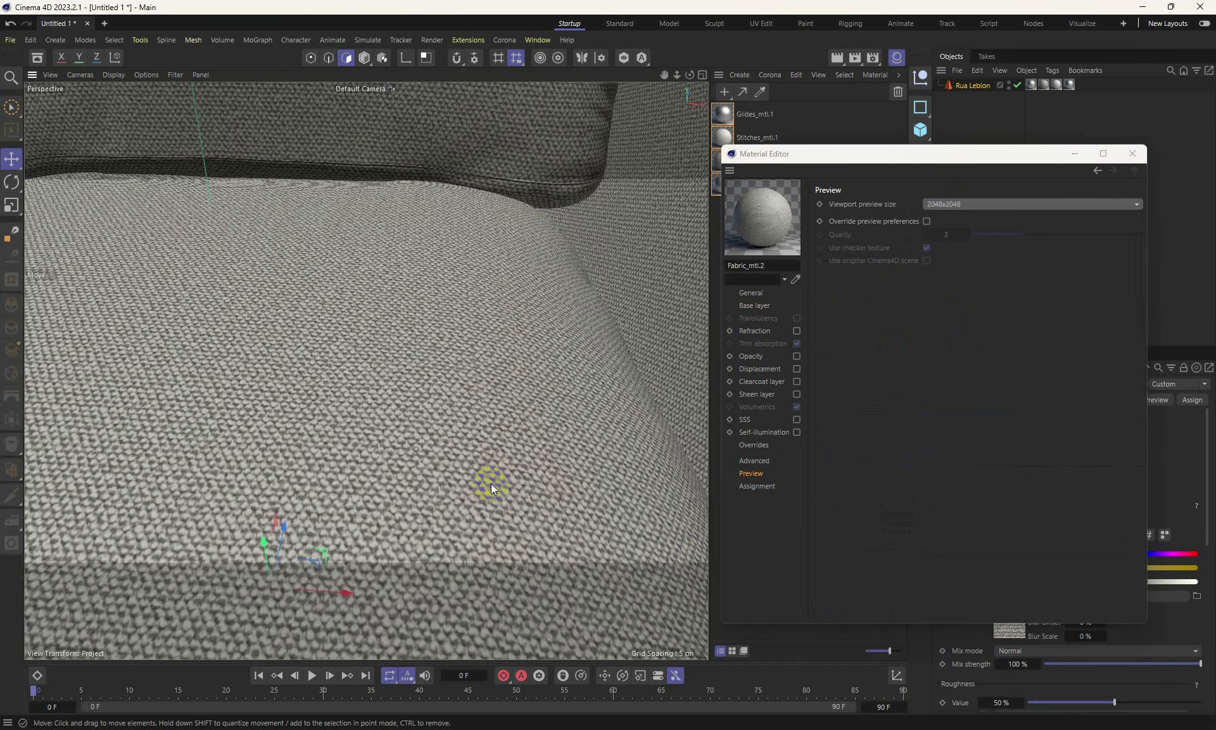
pyautogui.scroll(-6, 530, 317)
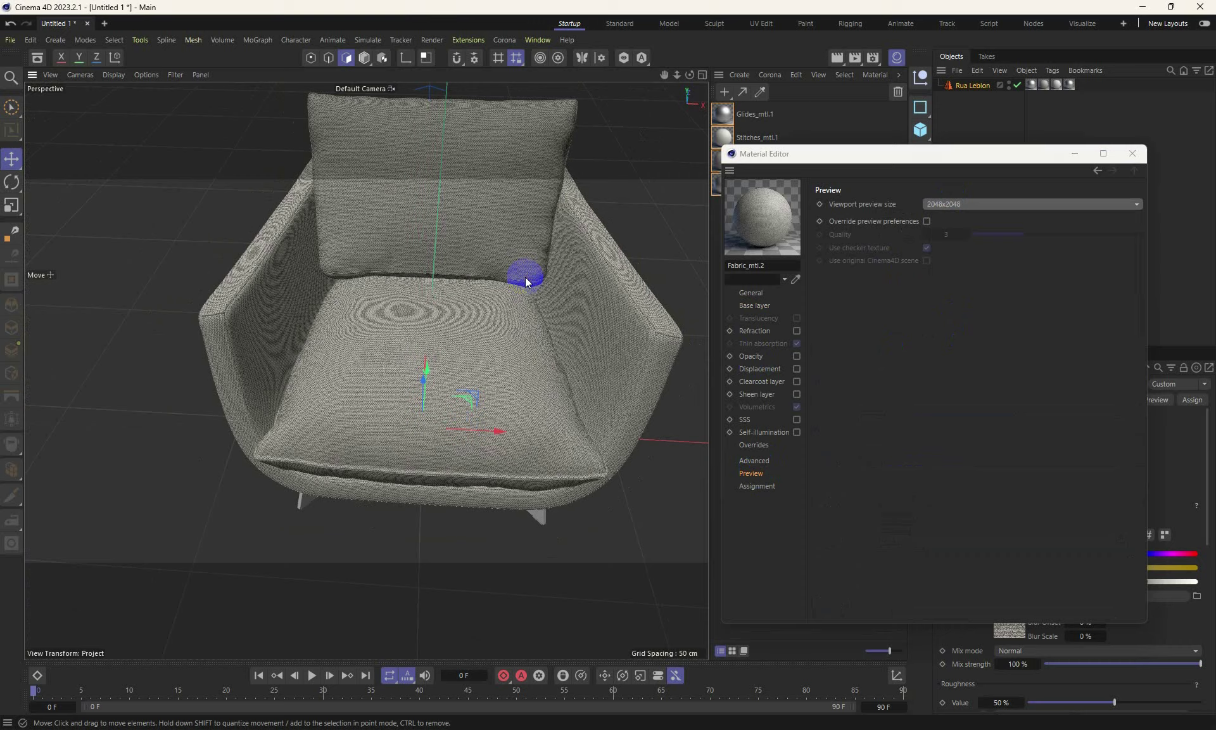
pyautogui.scroll(6, 469, 254)
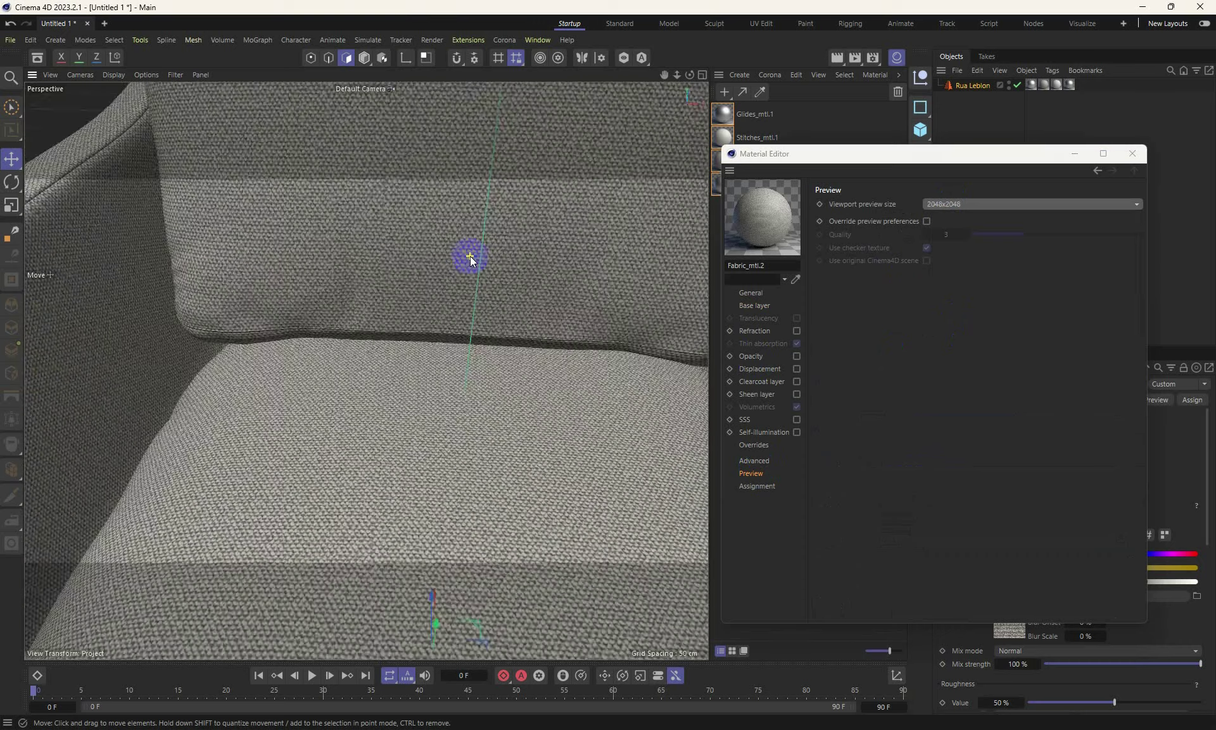
pyautogui.scroll(-5, 470, 257)
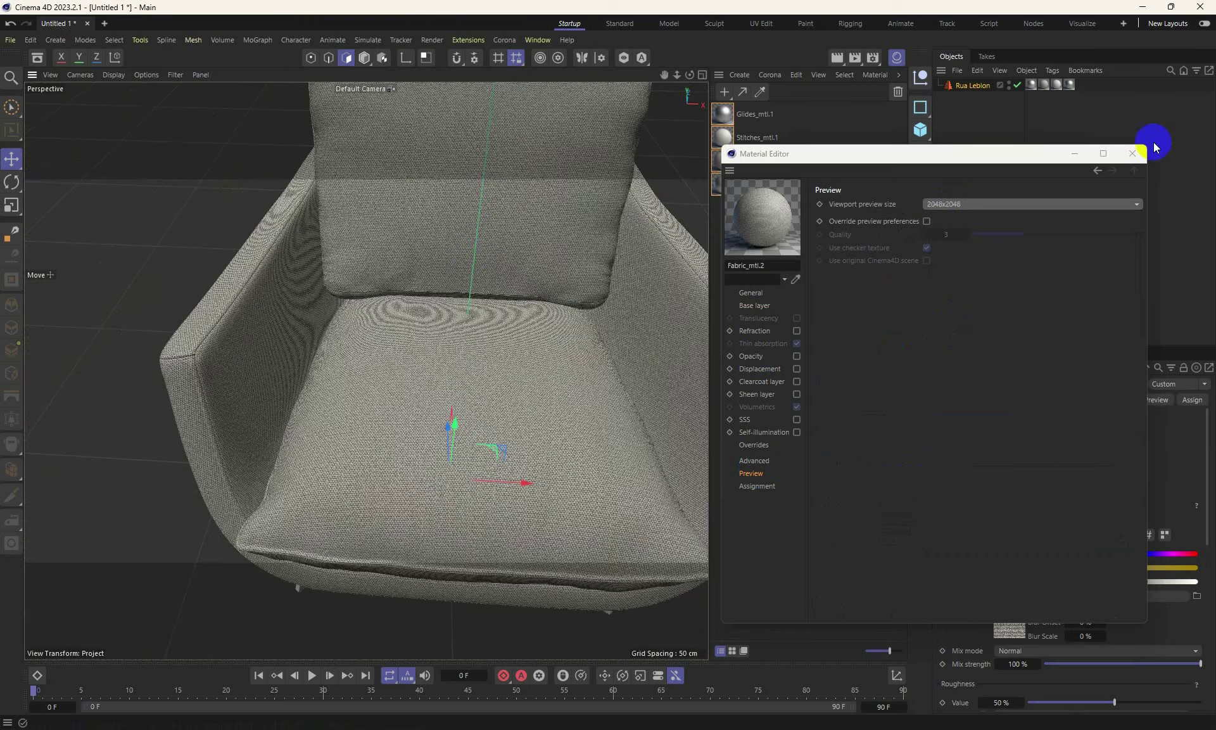
pyautogui.click(1132, 153)
# Hide the Material Manager and select the Rua Lebion proxy to show its properties.
pyautogui.scroll(-5, 415, 201)
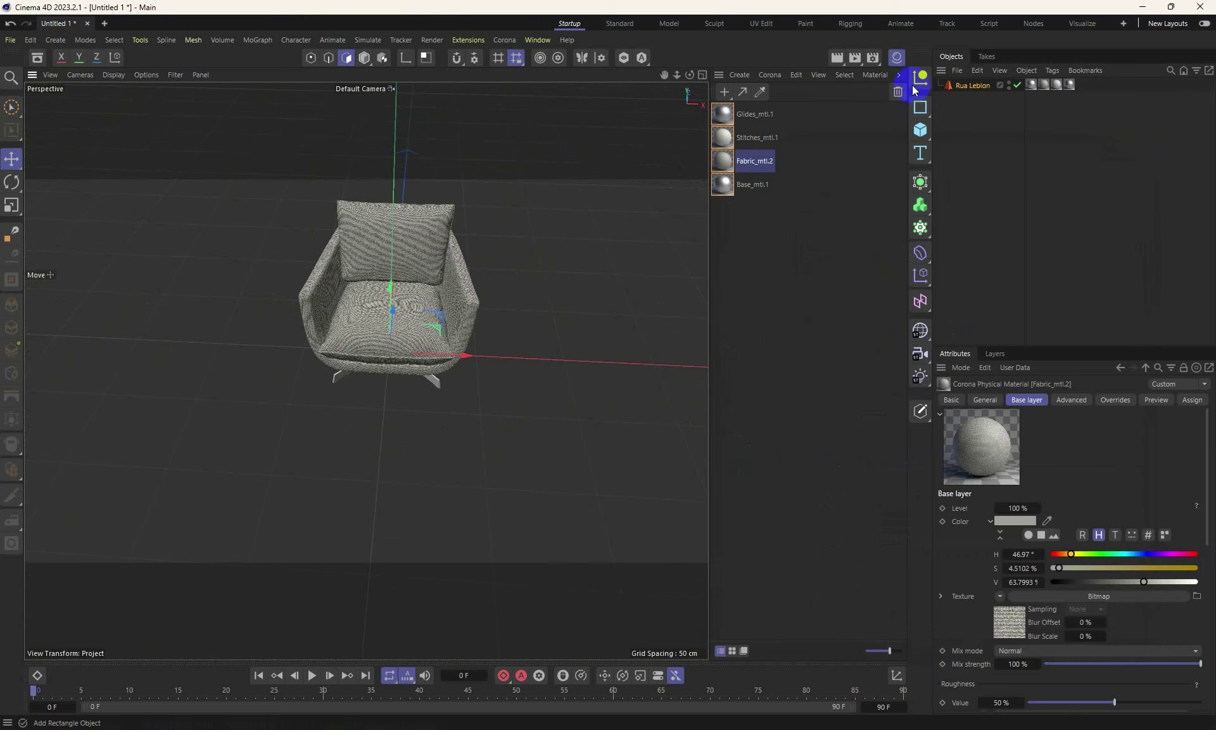
pyautogui.click(897, 57)
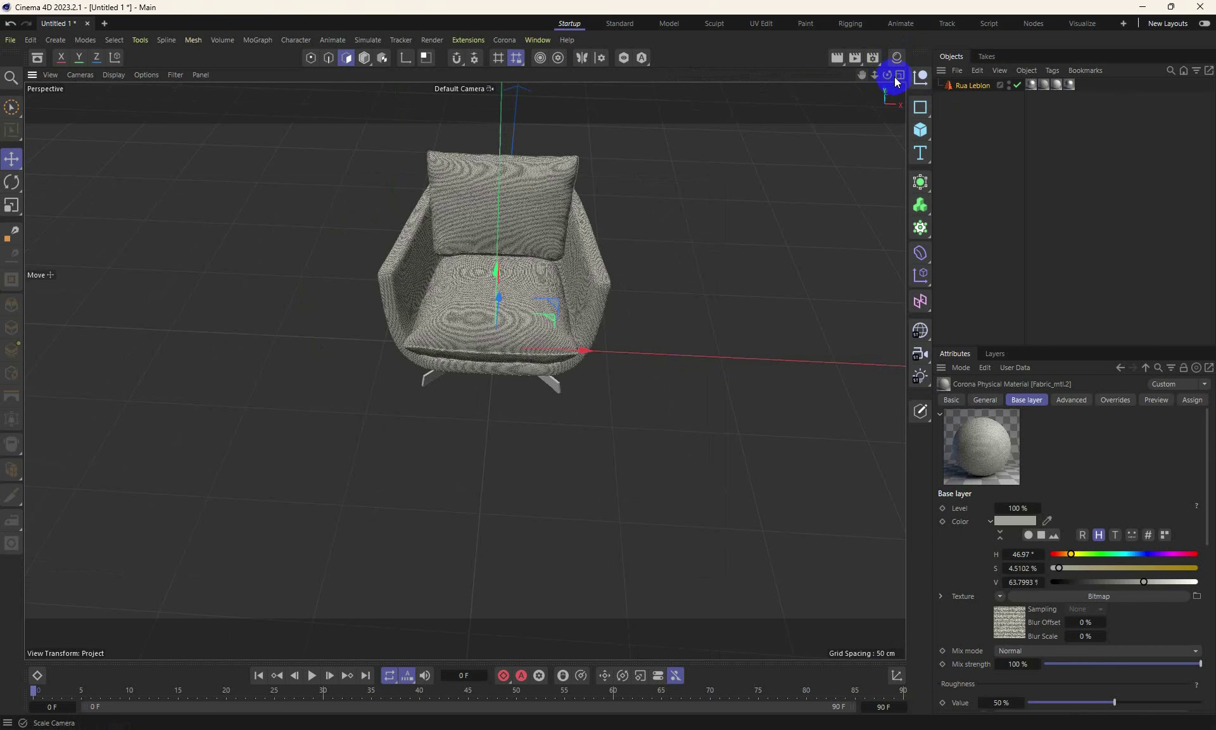
pyautogui.scroll(4, 556, 198)
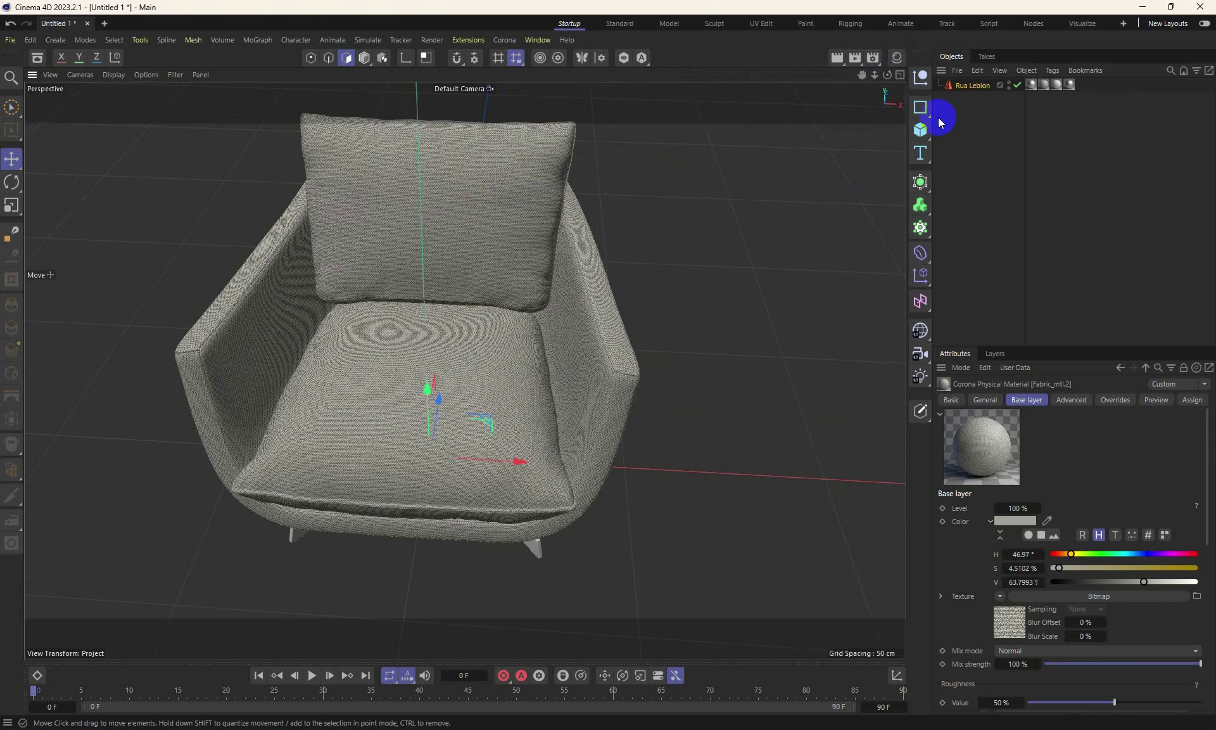
pyautogui.click(974, 87)
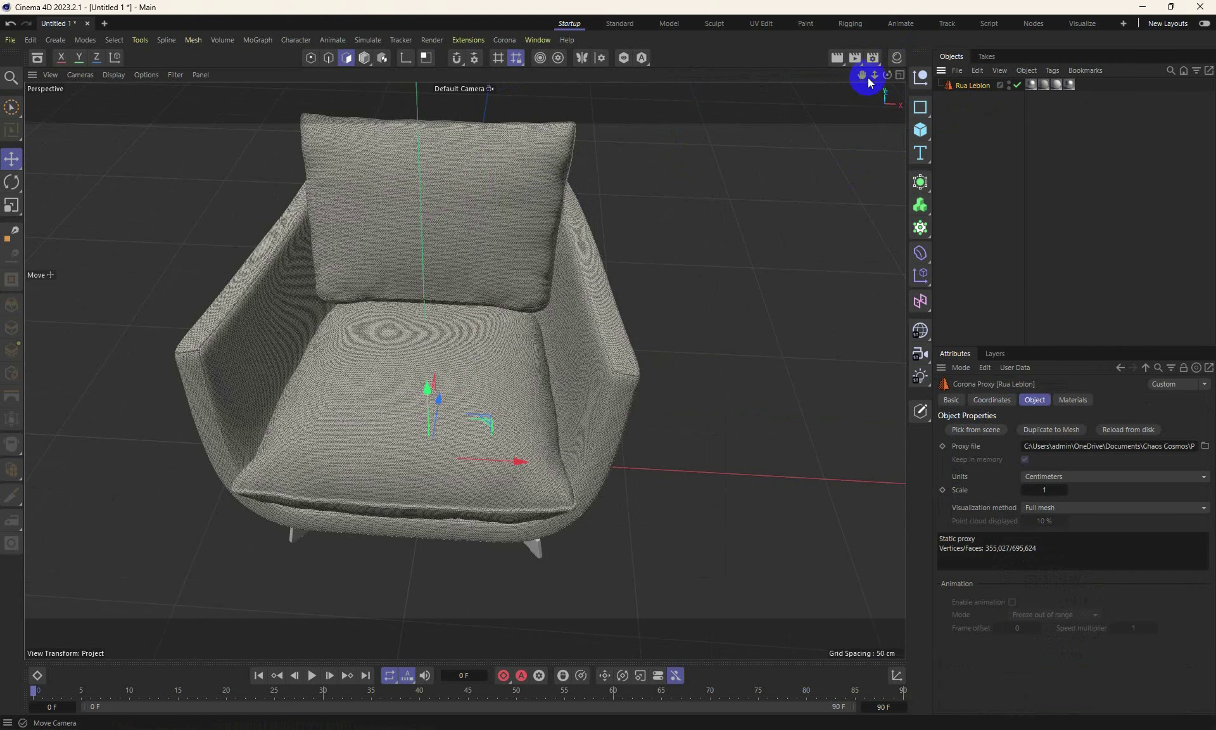
pyautogui.keyDown('alt'); pyautogui.moveTo(602, 361); pyautogui.dragTo(505, 405); pyautogui.keyUp('alt')
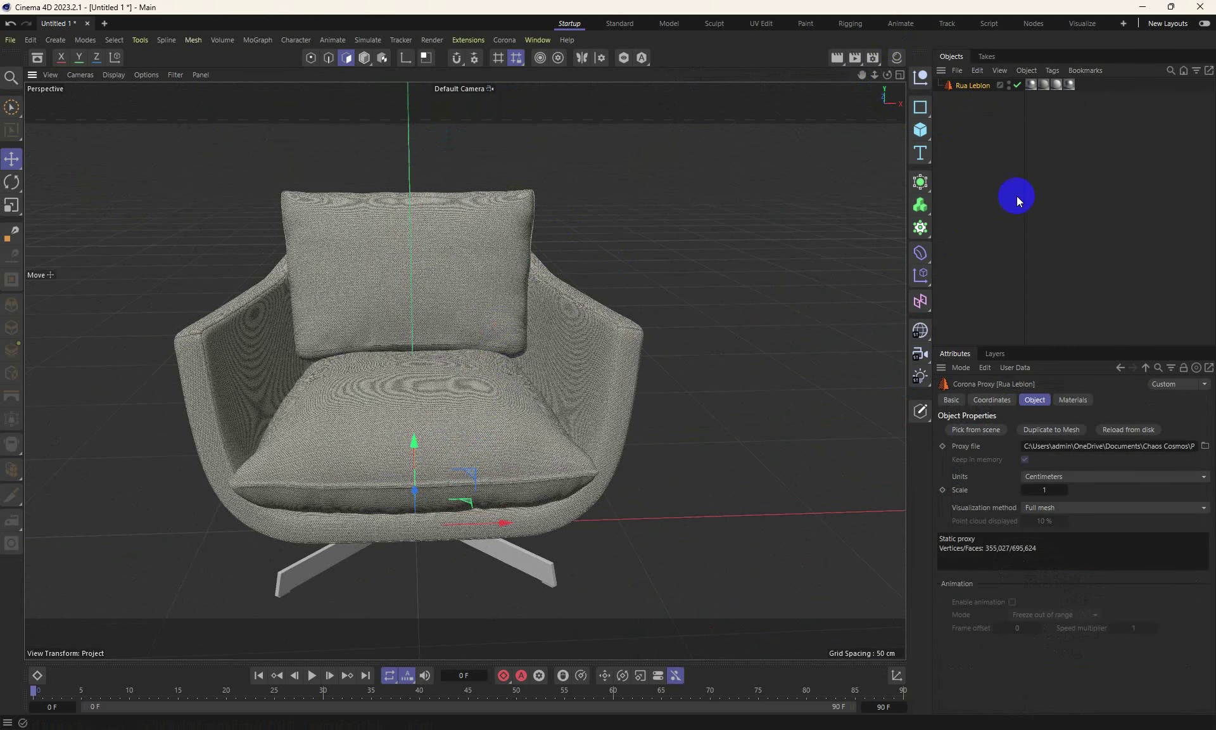
pyautogui.click(922, 413)
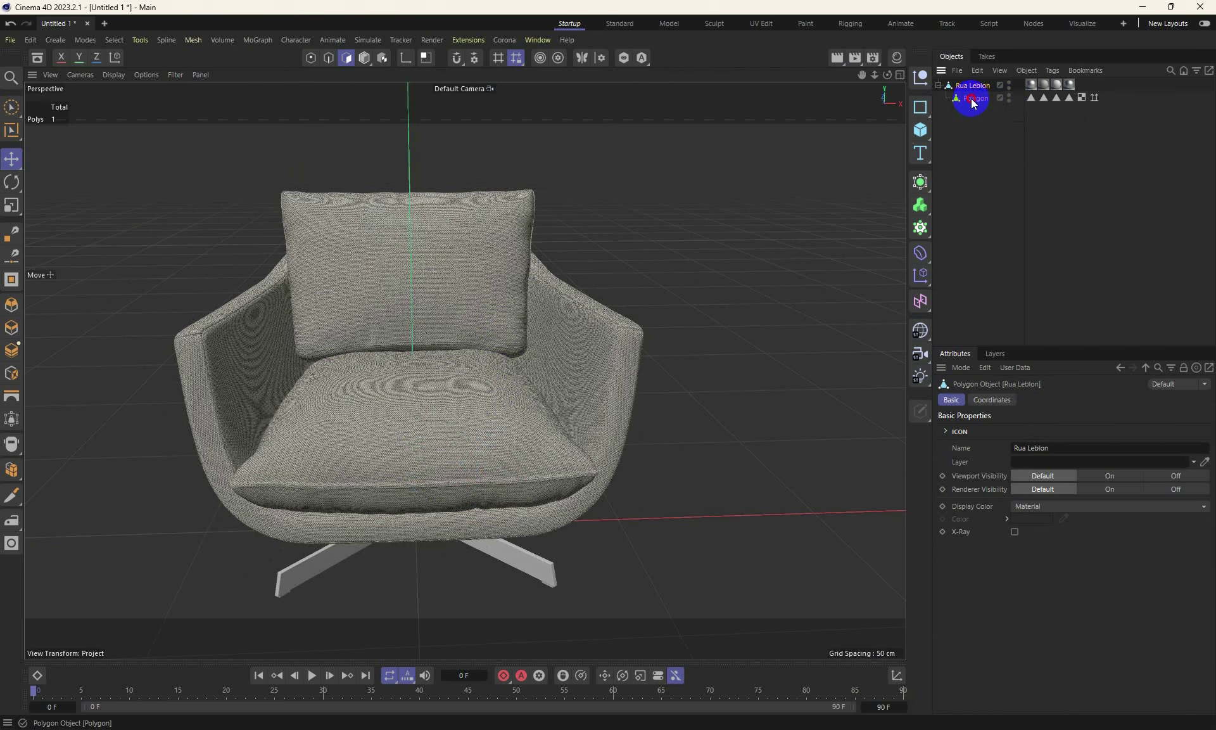
pyautogui.click(1031, 97)
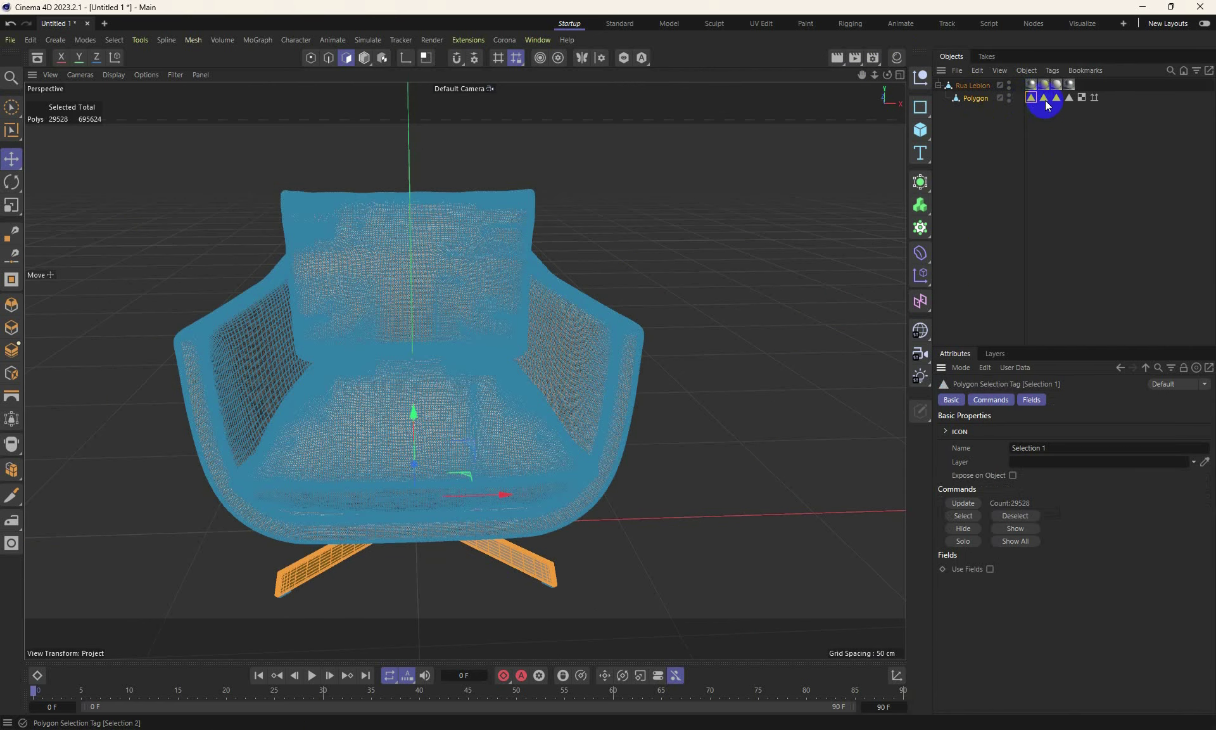
pyautogui.click(1059, 98)
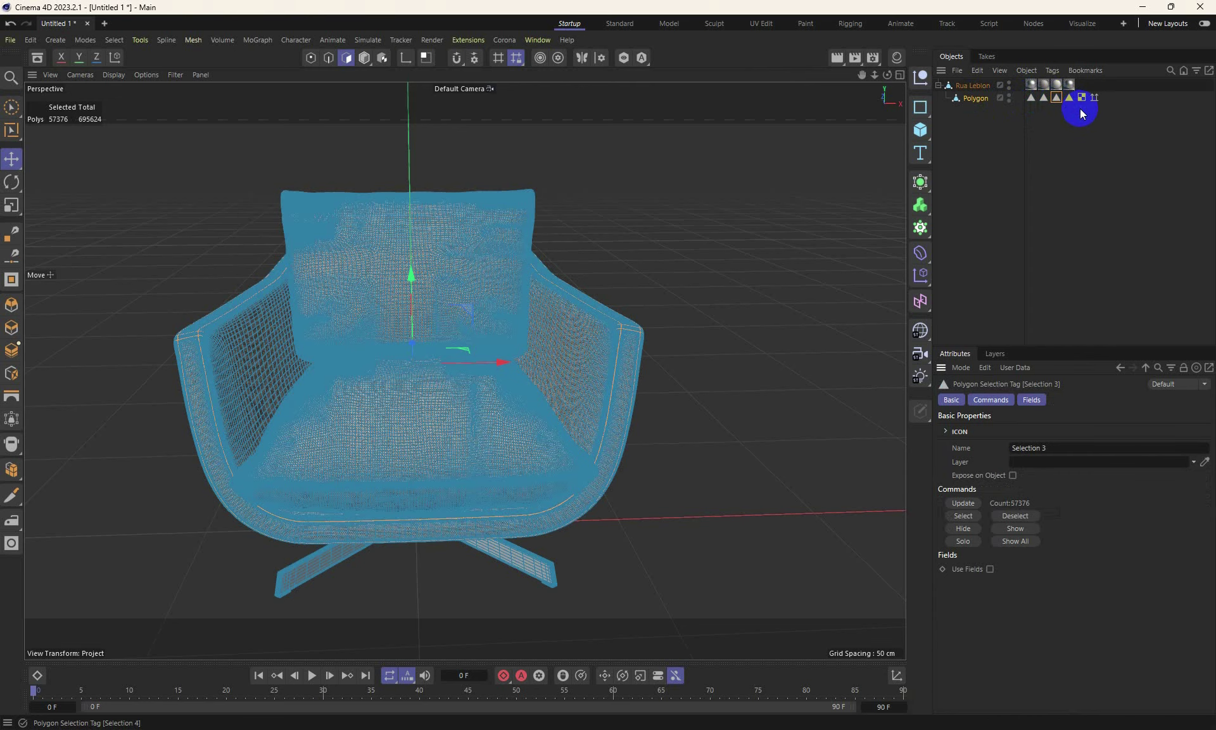
pyautogui.click(1070, 99)
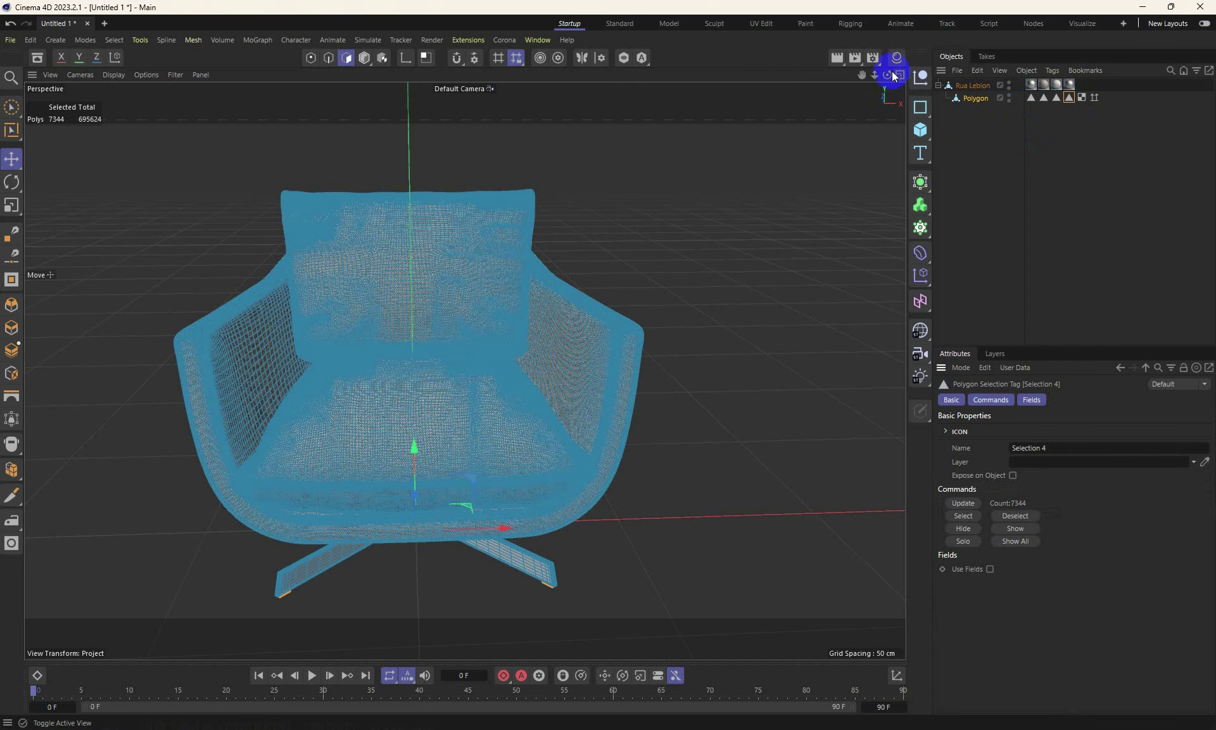
pyautogui.moveTo(887, 75); pyautogui.dragTo(595, 412)
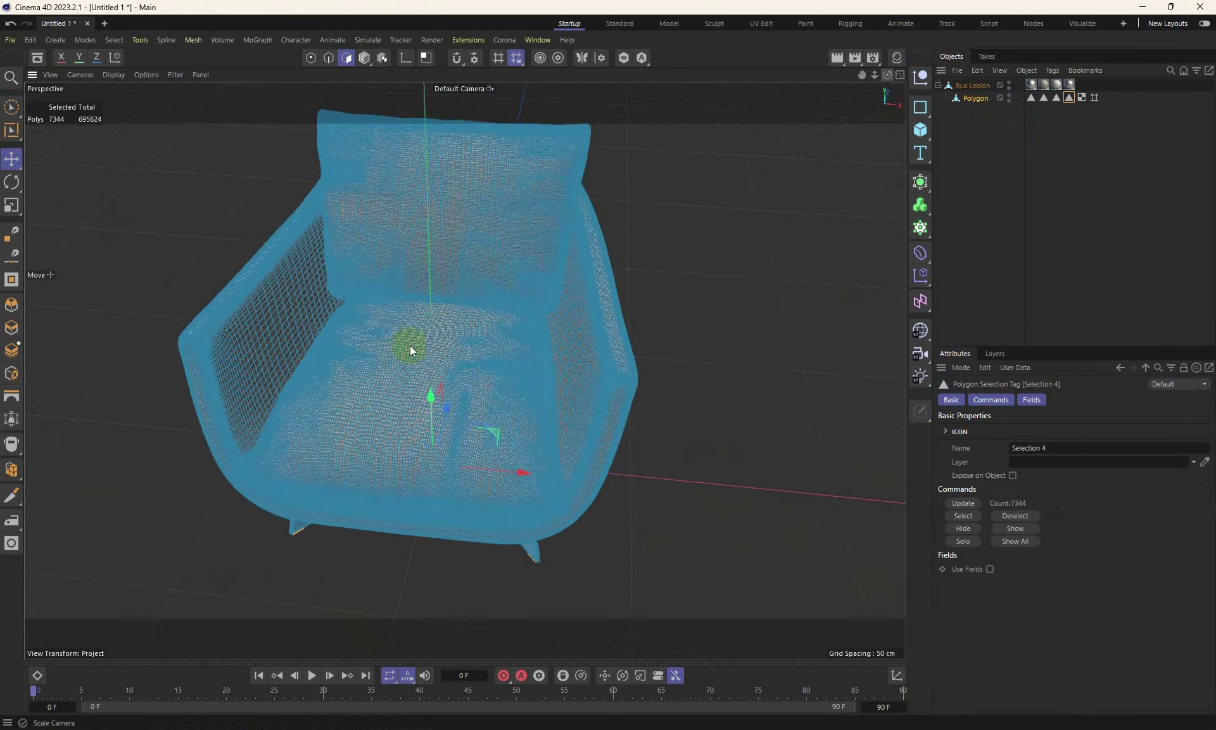
pyautogui.scroll(5, 397, 363)
pyautogui.scroll(3, 399, 364)
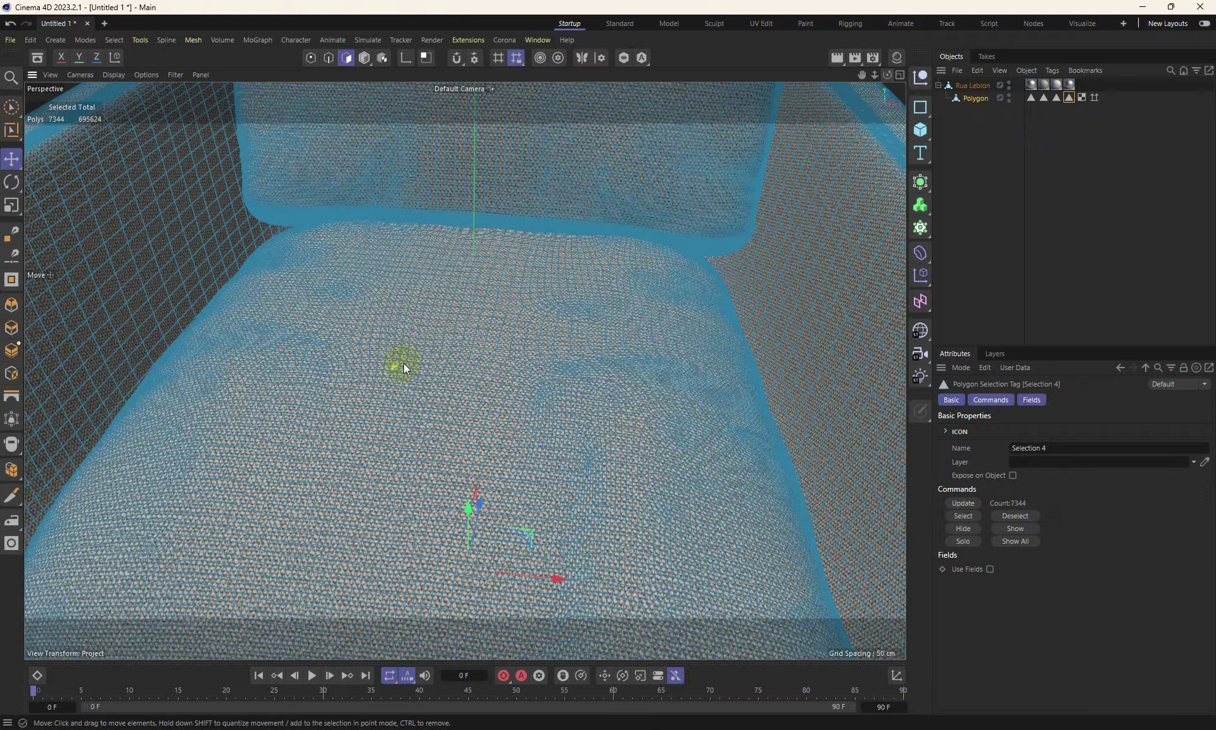
pyautogui.scroll(3, 404, 363)
pyautogui.scroll(-8, 404, 363)
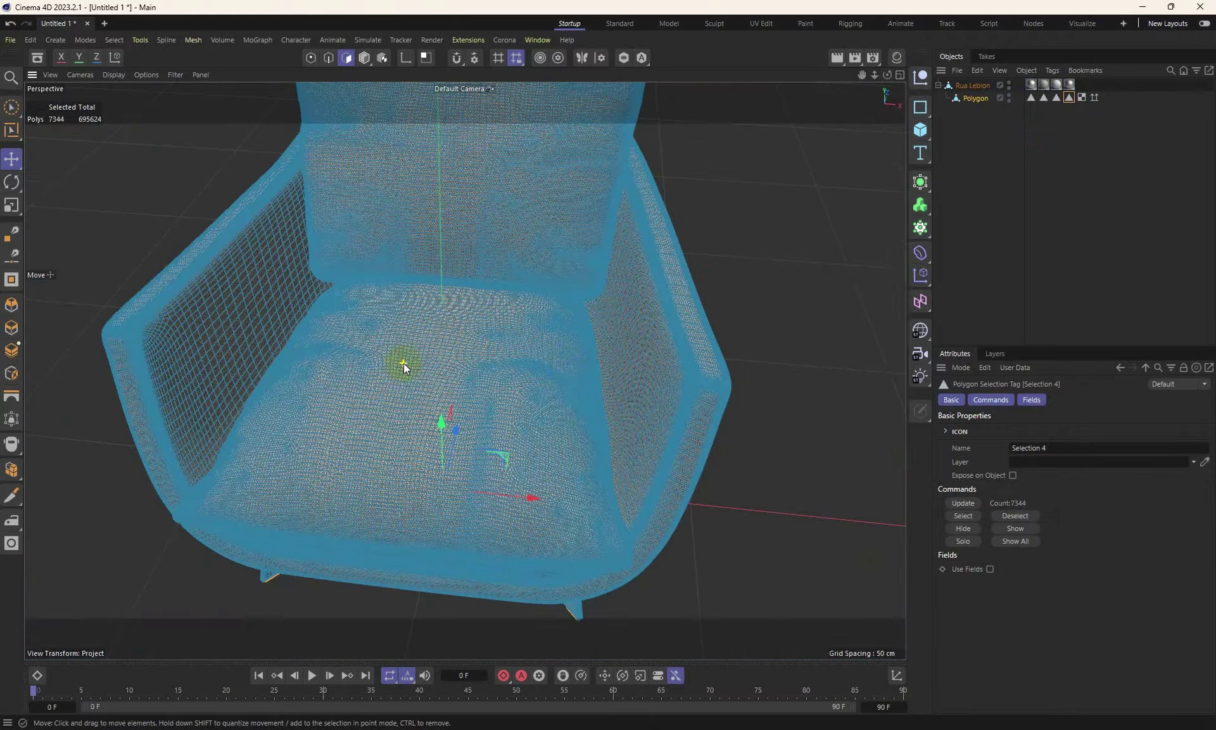
pyautogui.moveTo(887, 74)
pyautogui.mouseDown()
pyautogui.moveTo(864, 60)
pyautogui.moveTo(891, 75)
pyautogui.mouseUp()
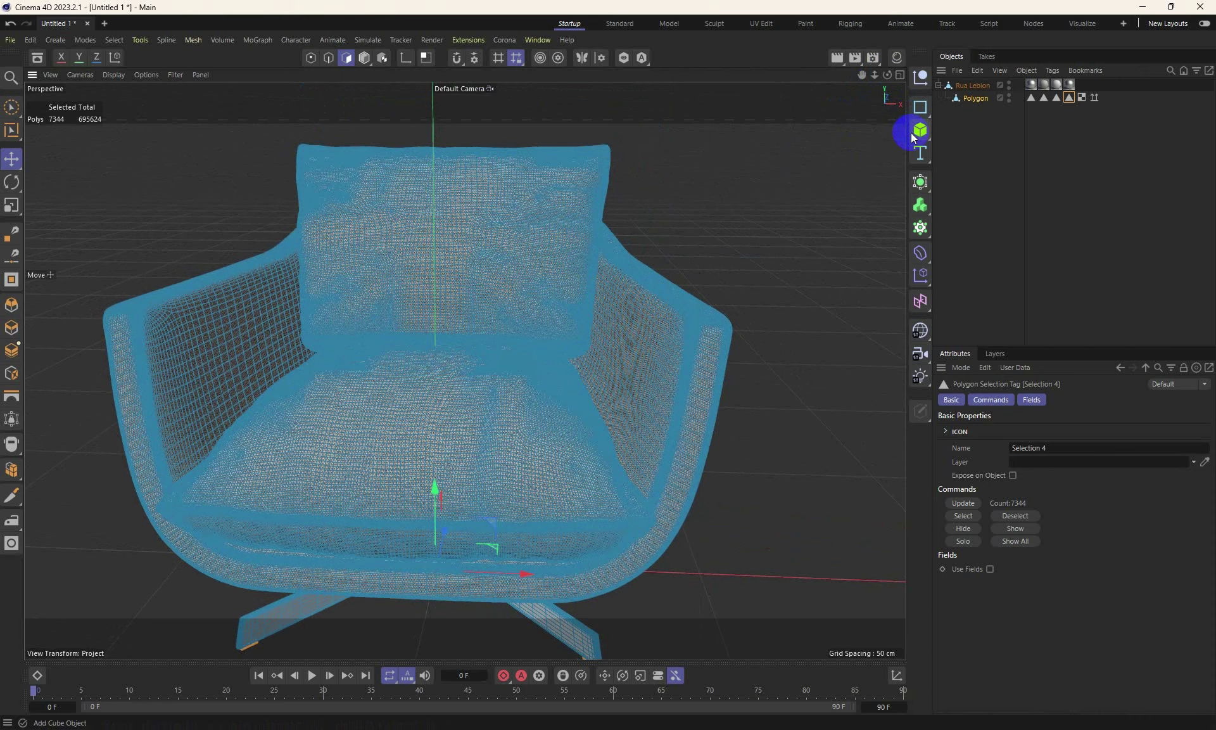
pyautogui.press('u')
pyautogui.press('w')
pyautogui.hotkey('ctrl', 'z')
pyautogui.hotkey('ctrl', 'z')
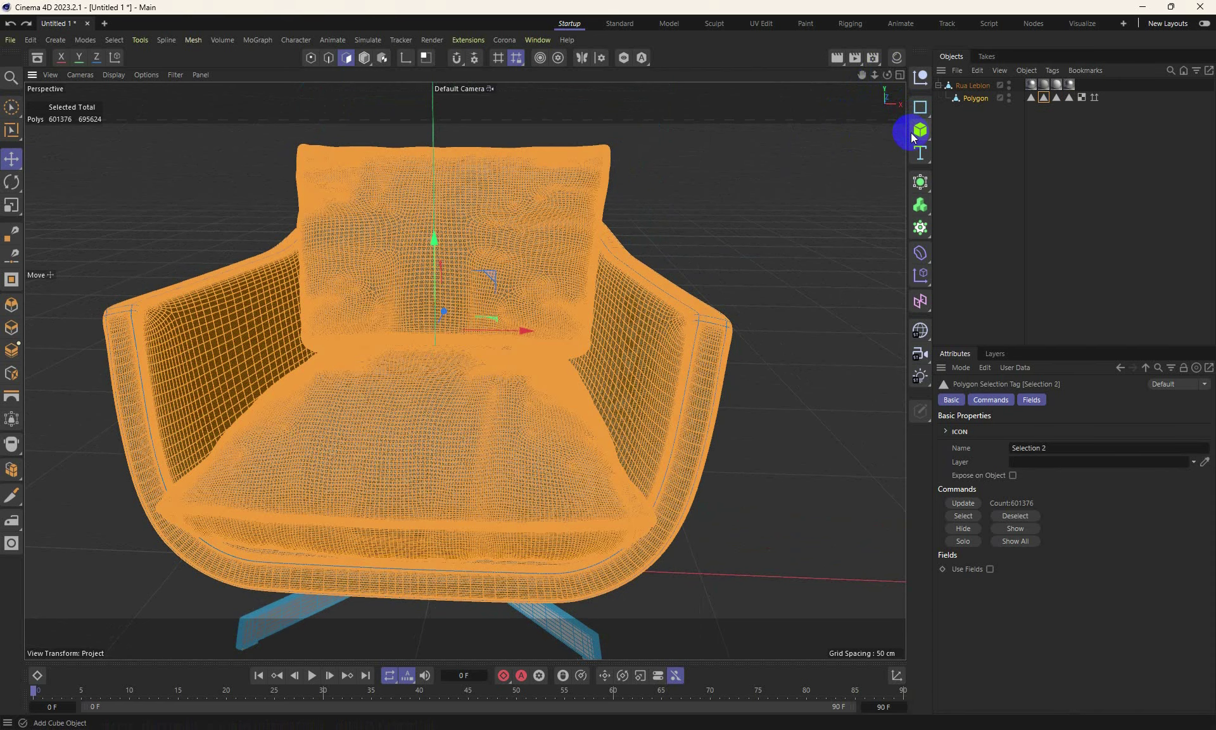
pyautogui.hotkey('ctrl', 'z')
pyautogui.hotkey('ctrl', 'z')
pyautogui.hotkey('ctrl', 'z')
pyautogui.hotkey('ctrl', 'z')
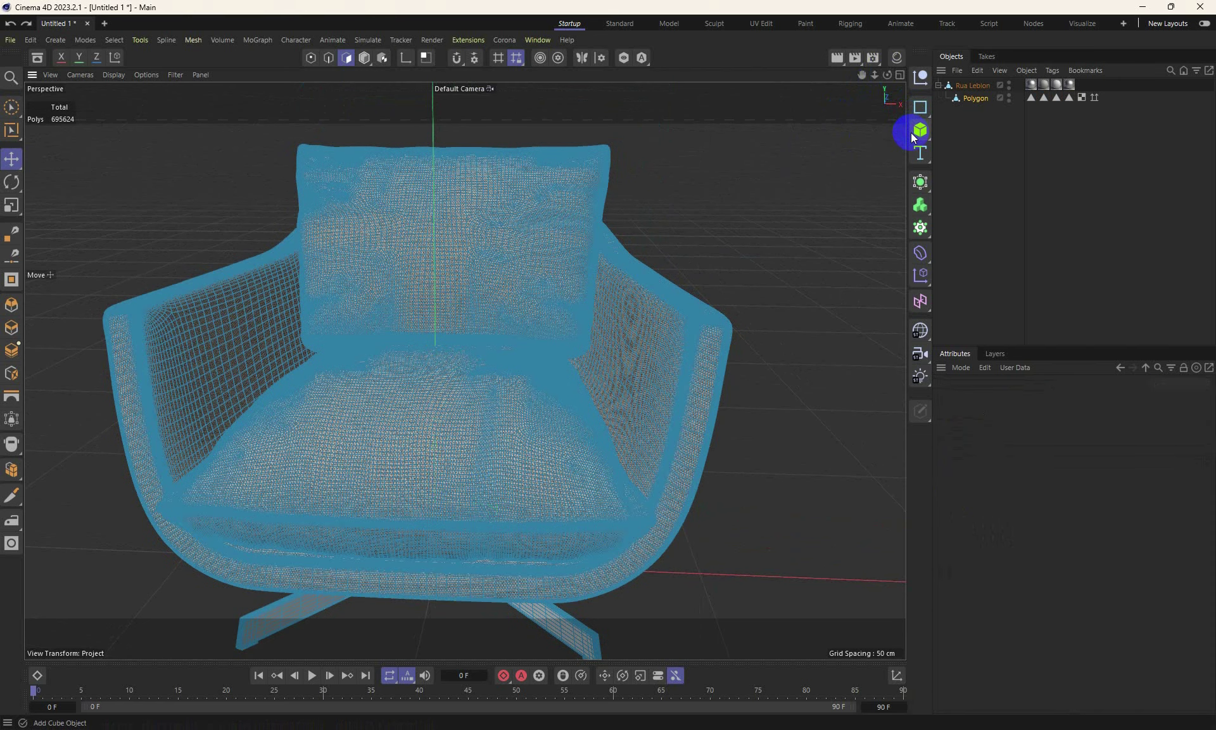
pyautogui.hotkey('ctrl', 'z')
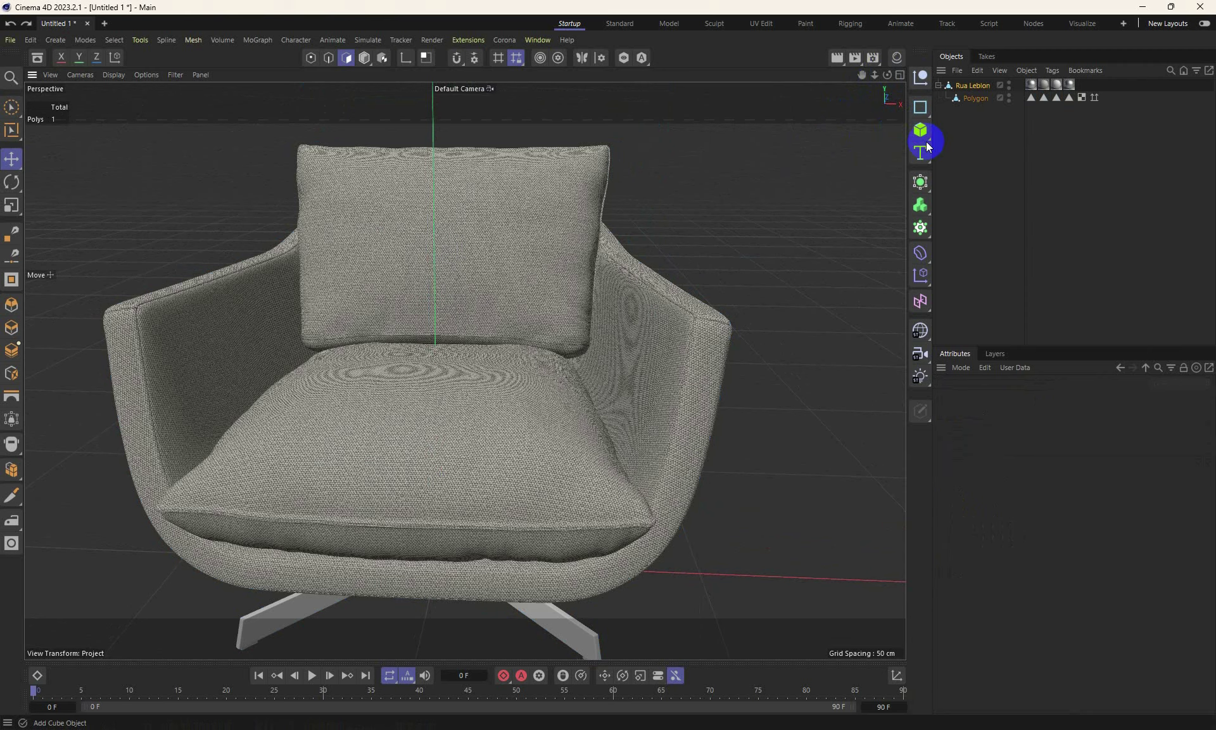
pyautogui.hotkey('ctrl', 'z')
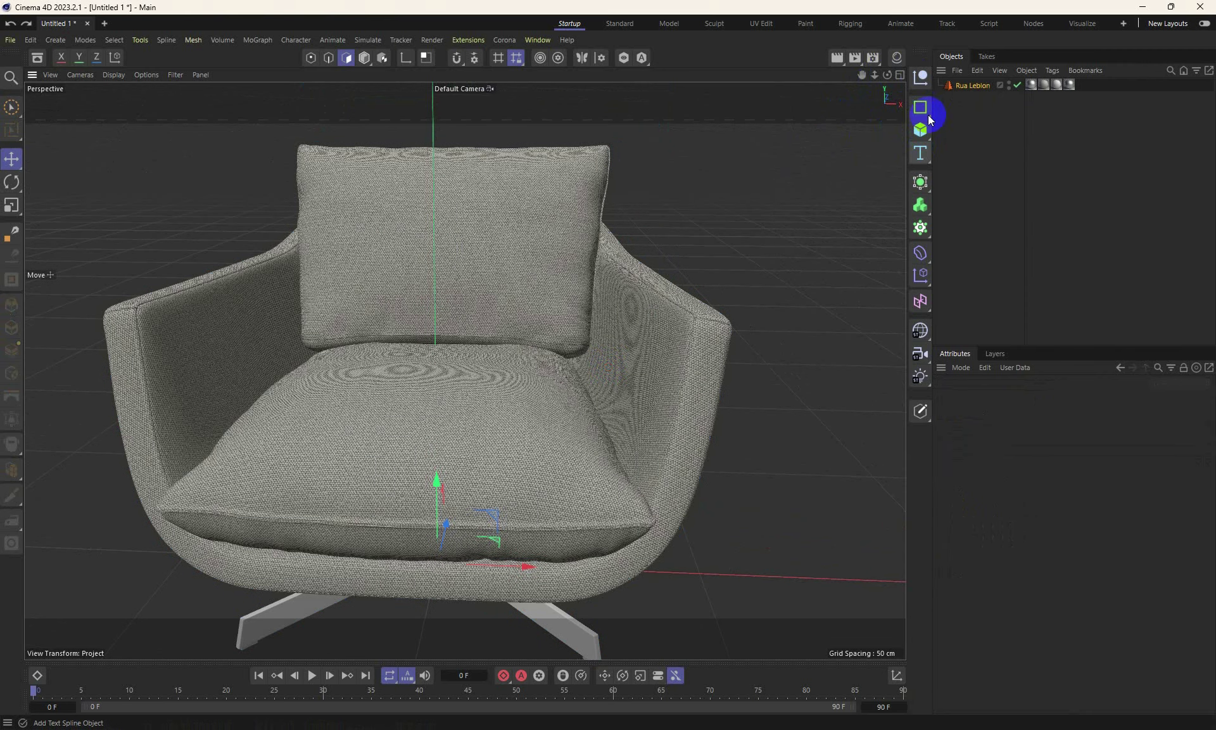
pyautogui.keyDown('alt'); pyautogui.moveTo(608, 367); pyautogui.dragTo(670, 360); pyautogui.keyUp('alt')
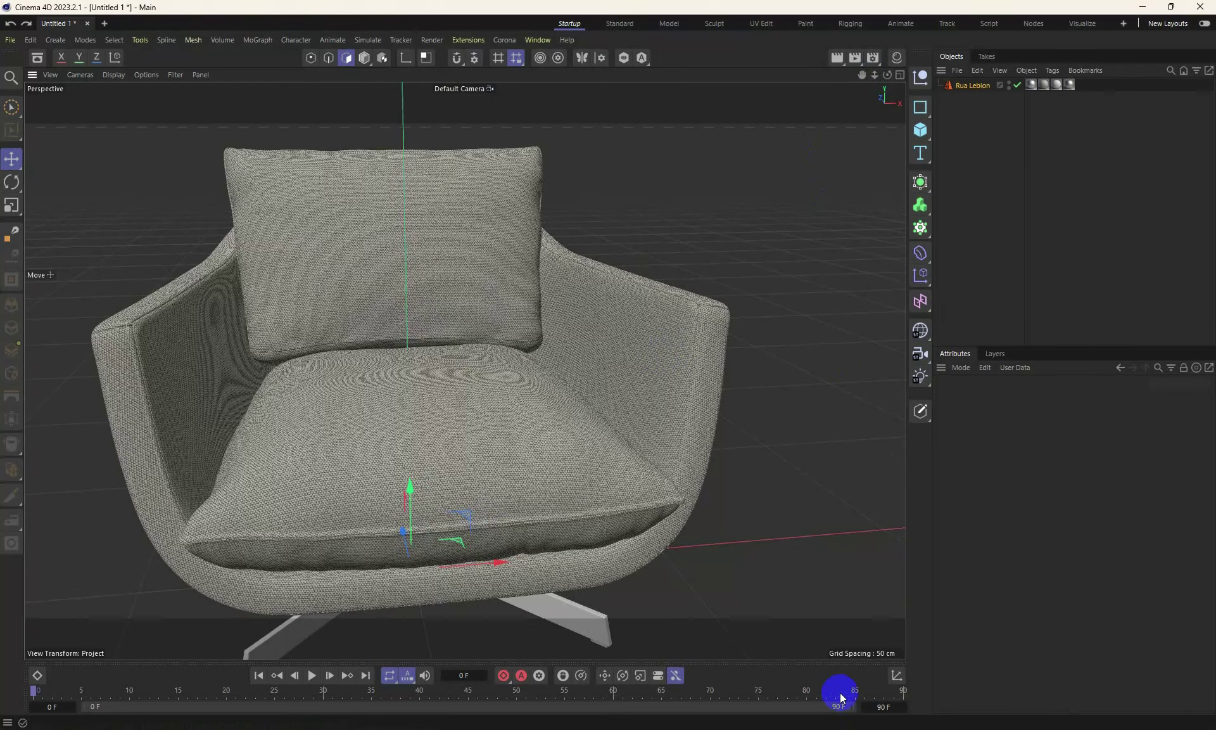
pyautogui.moveTo(888, 75); pyautogui.dragTo(535, 376)
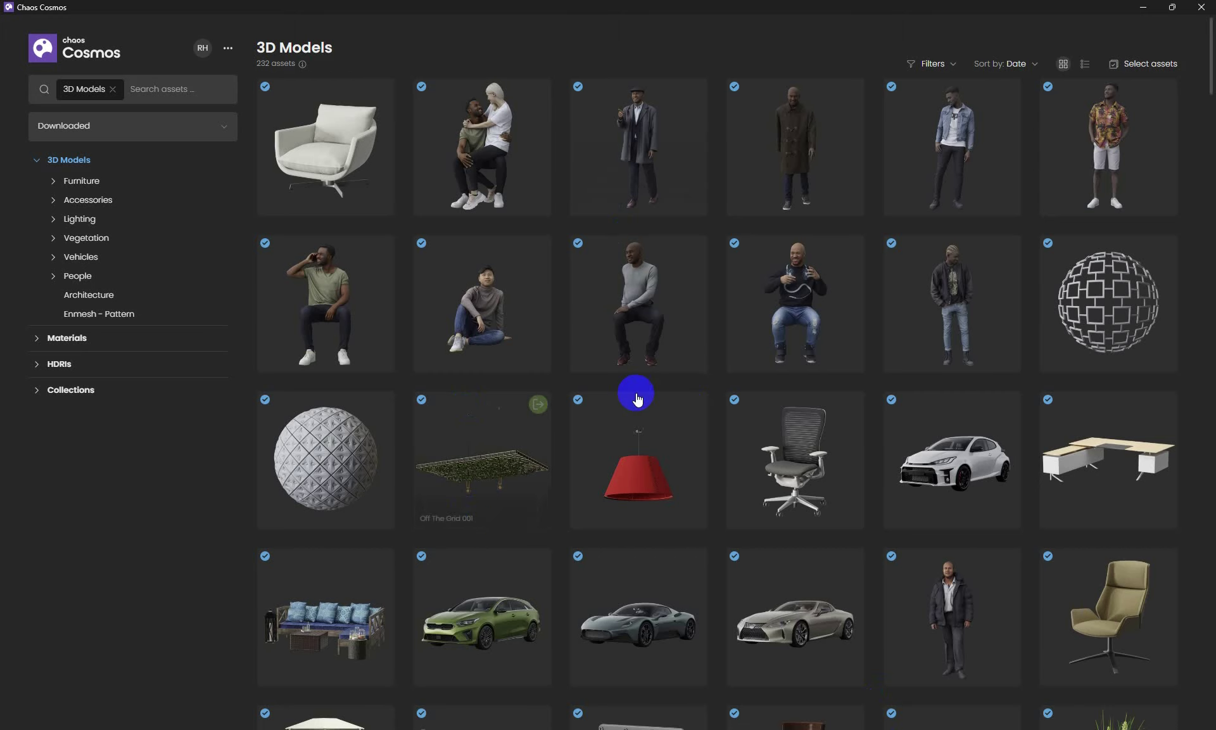
# Browse the downloaded 3D Models grid down to the ceiling light and liquor bottle assets.
pyautogui.scroll(-10, 482, 443)
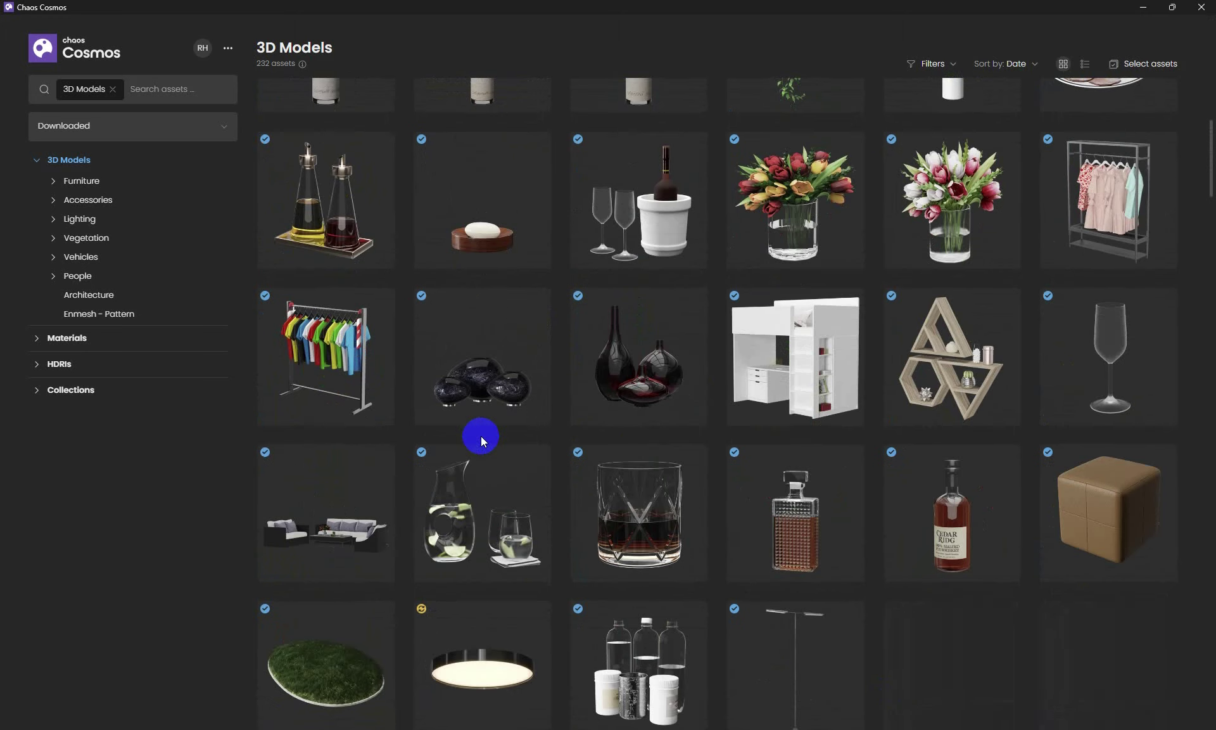
pyautogui.scroll(-3, 480, 436)
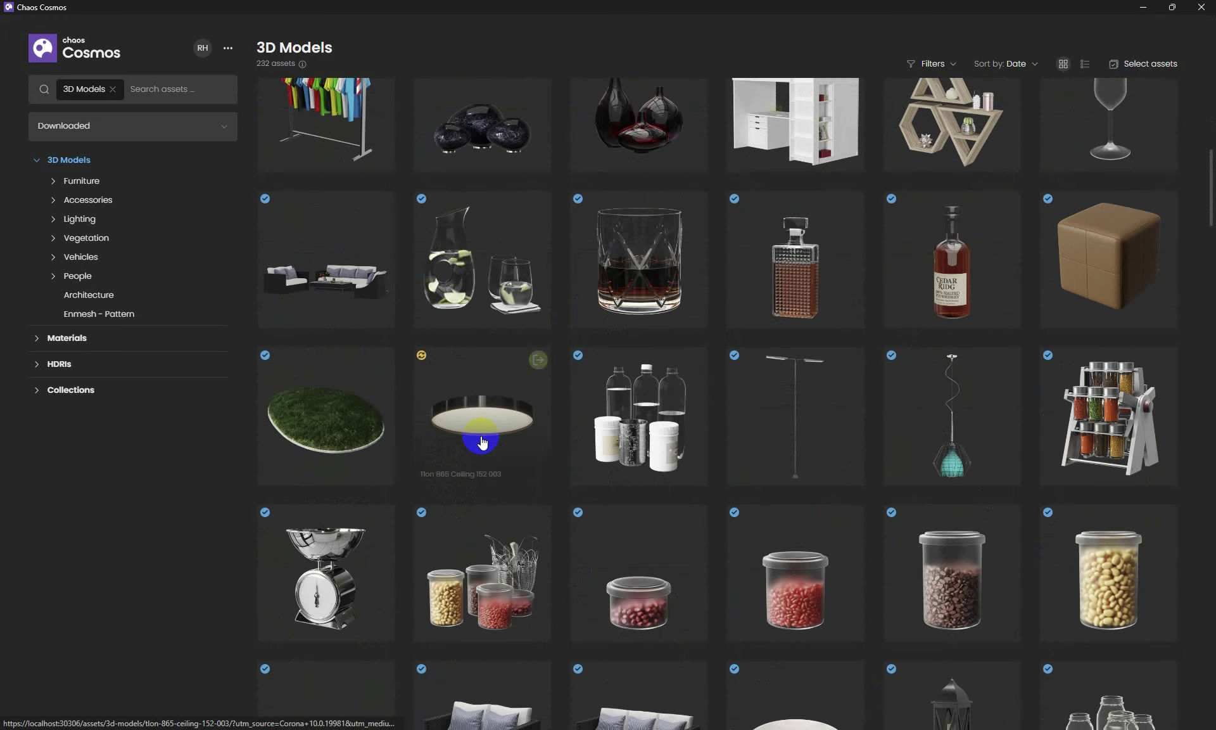
pyautogui.click(481, 442)
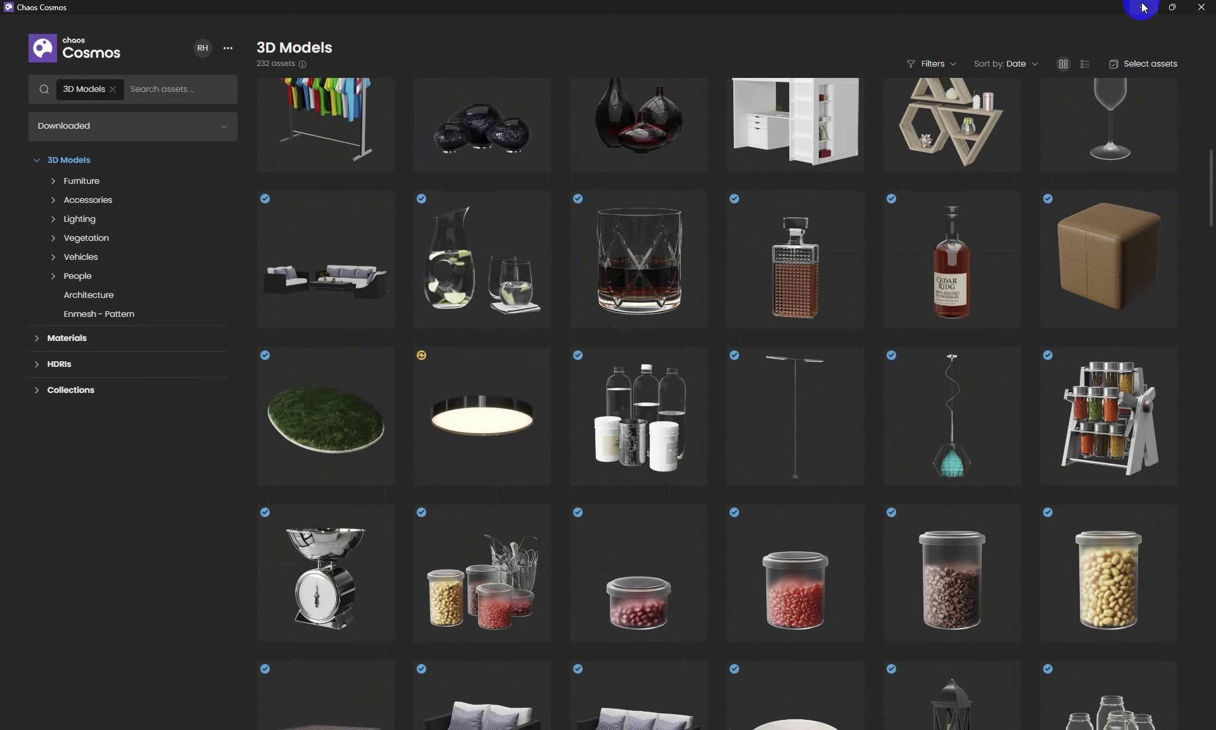
pyautogui.moveTo(730, 310)
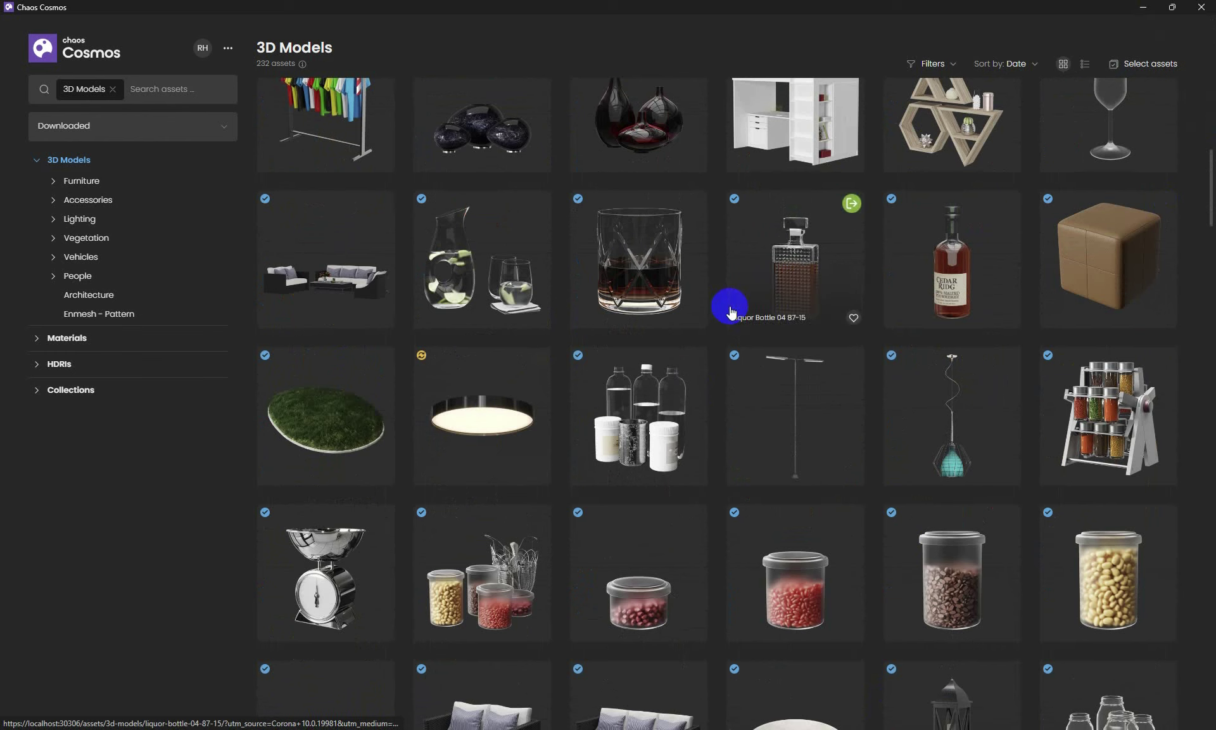